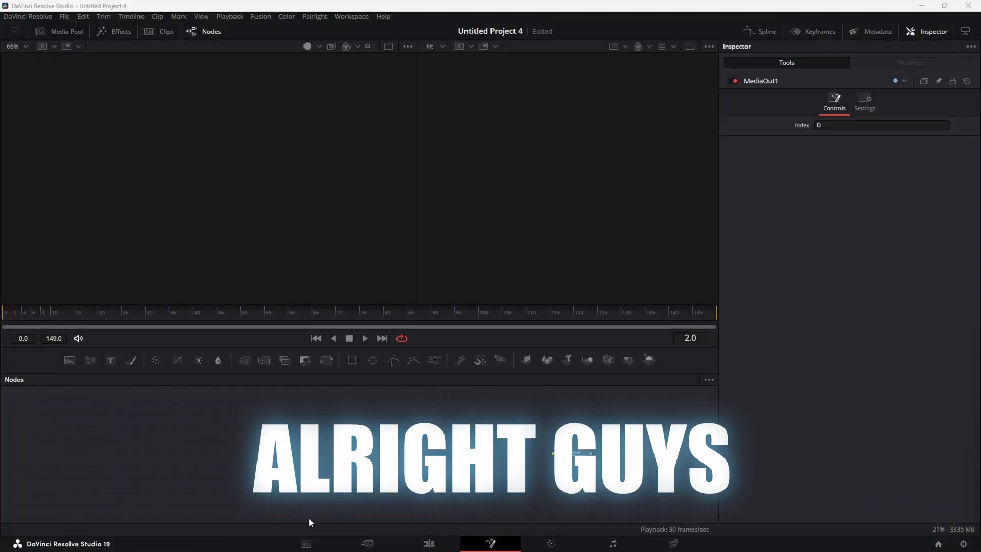
Add a Text node and a Text3D1 → Merge3D1 → Renderer3D1 chain feeding the output
left_click_drag(110, 364, 362, 409)
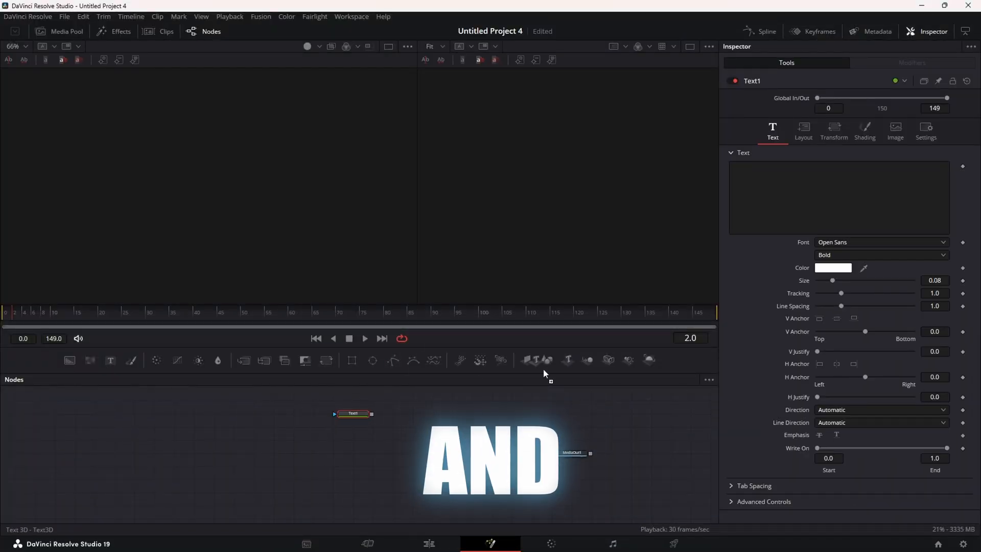
left_click_drag(544, 369, 86, 462)
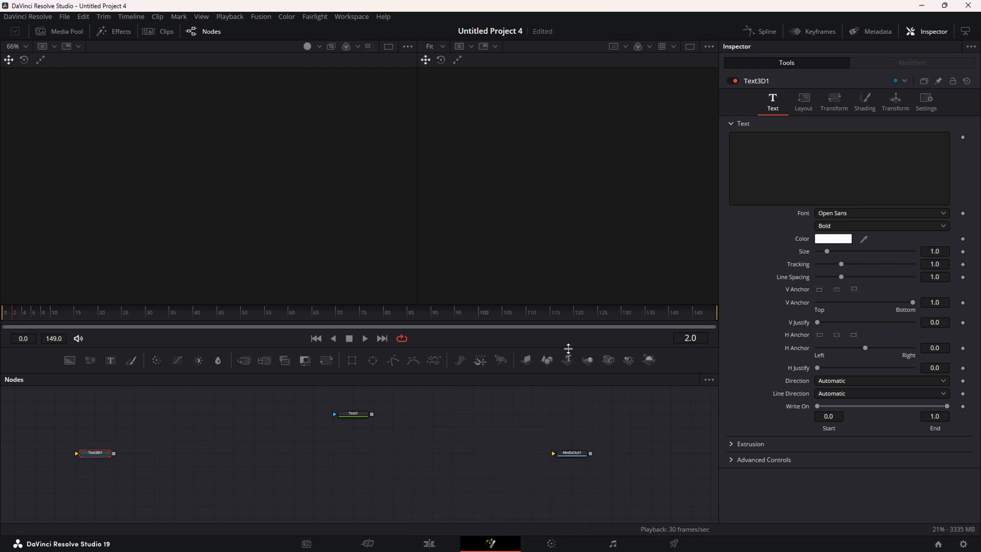
left_click_drag(587, 359, 193, 454)
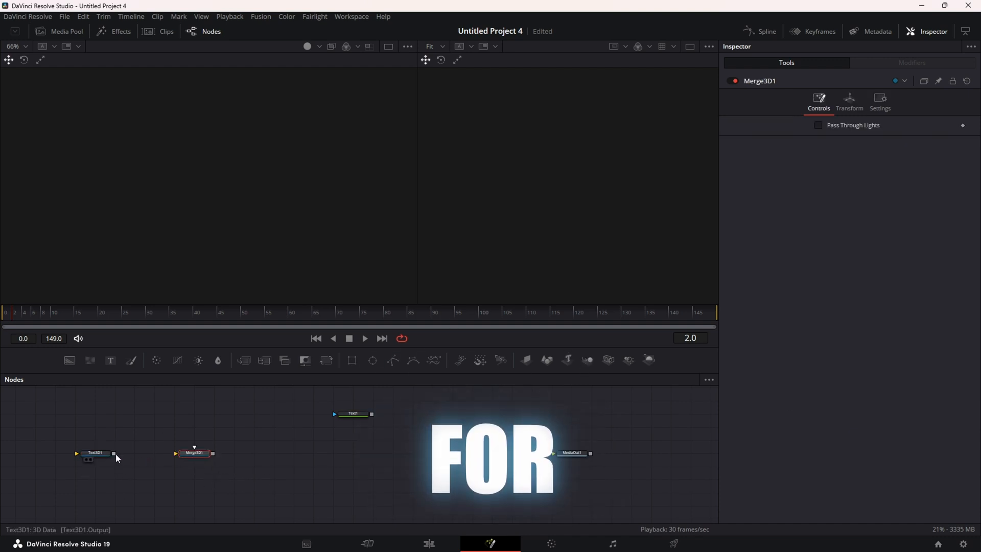
left_click_drag(114, 454, 177, 453)
left_click_drag(645, 363, 292, 454)
left_click_drag(214, 453, 568, 459)
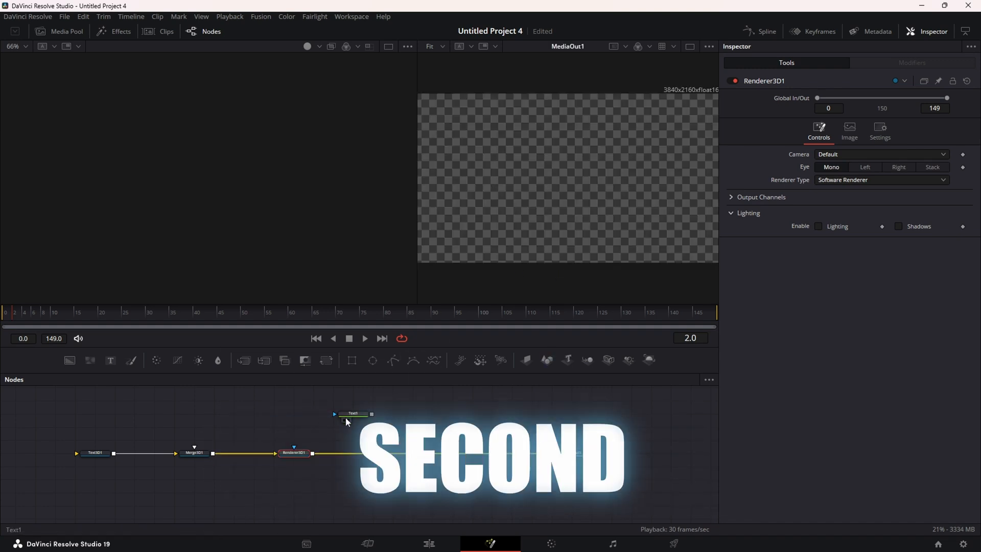
Show Text1 in the left viewer and make Text3D1 read 'SLEEVELESS' in the Impact font
left_click(345, 419)
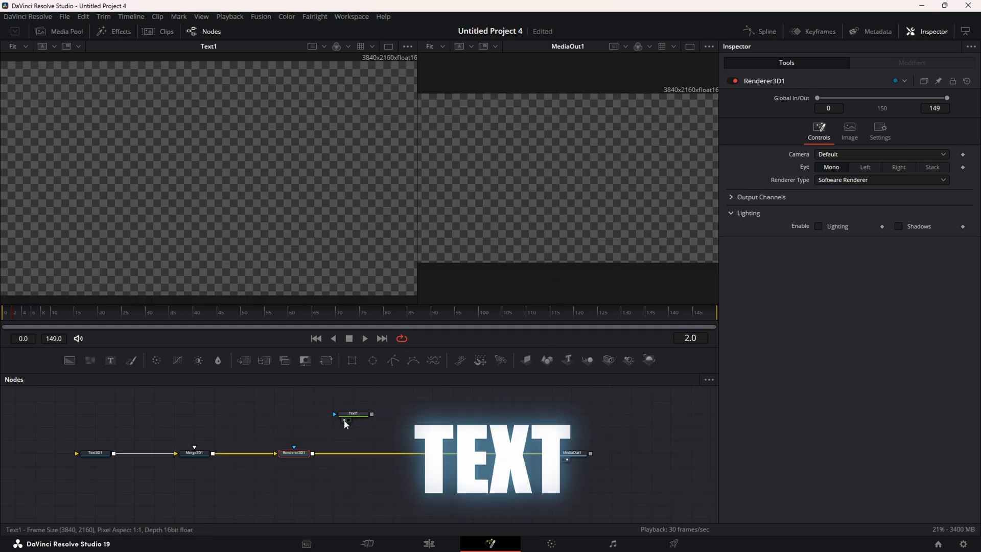
left_click(93, 456)
left_click(798, 176)
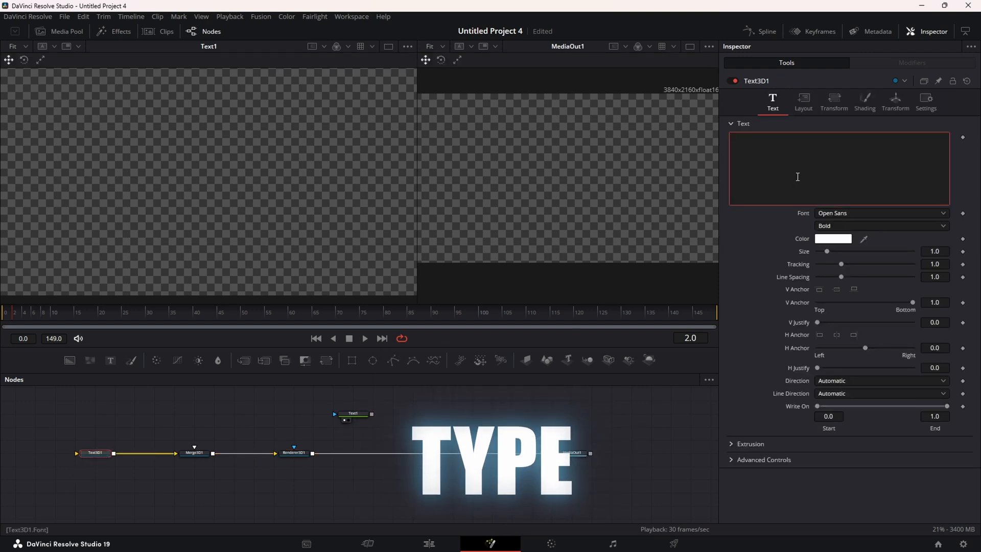
type("SLEEVEL")
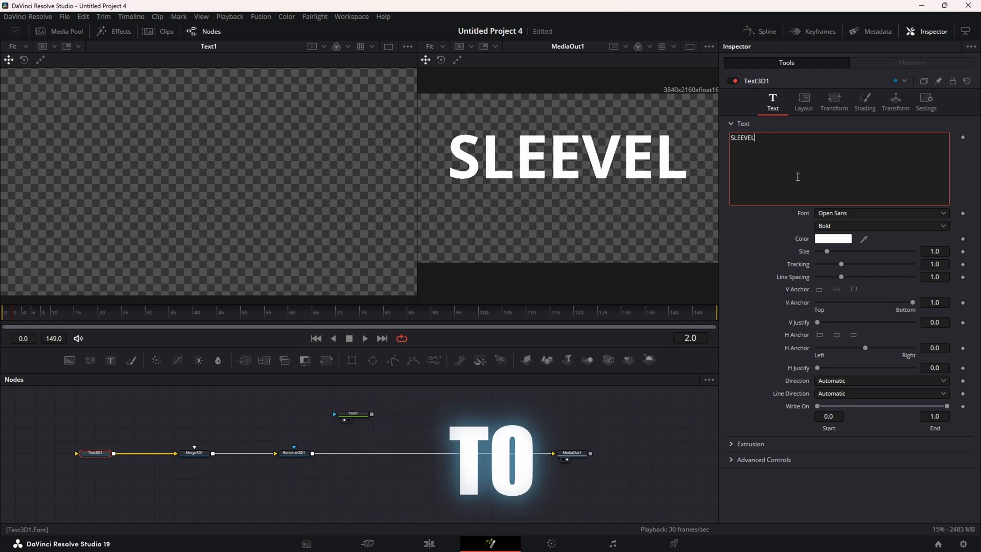
type("ESS")
left_click(875, 212)
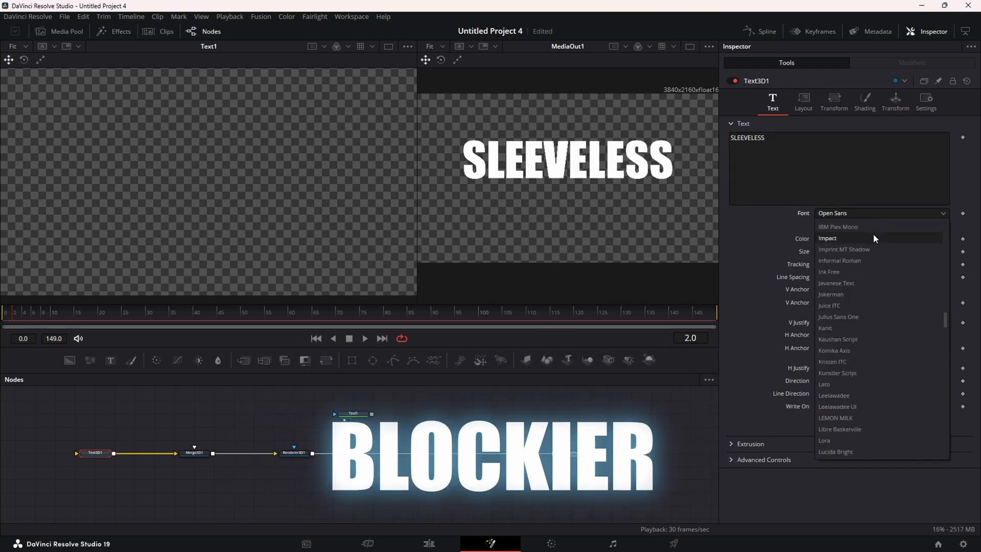
left_click(874, 238)
Type 'SLEEVELESS' into Text1 and add a Character Level Styling modifier to its text
left_click(354, 414)
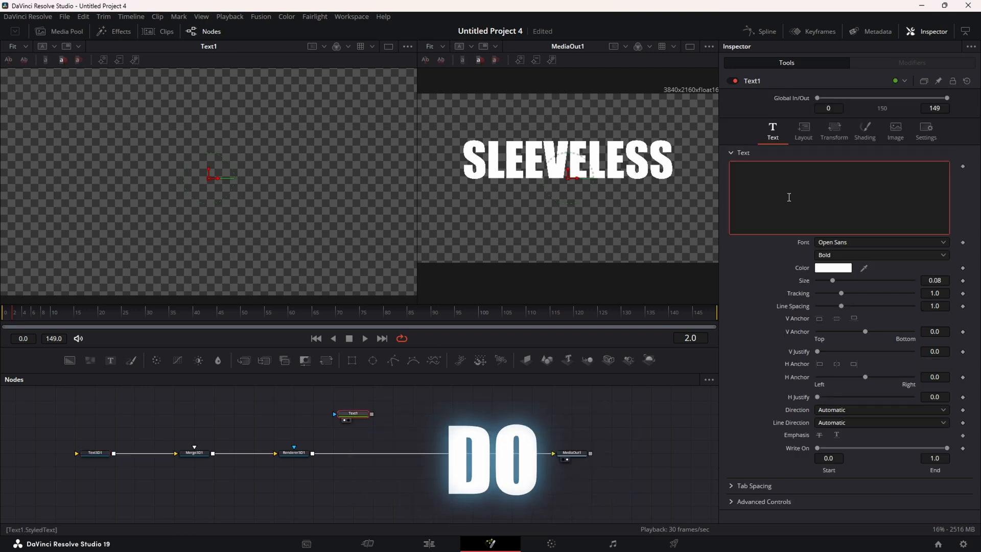
type("SLE")
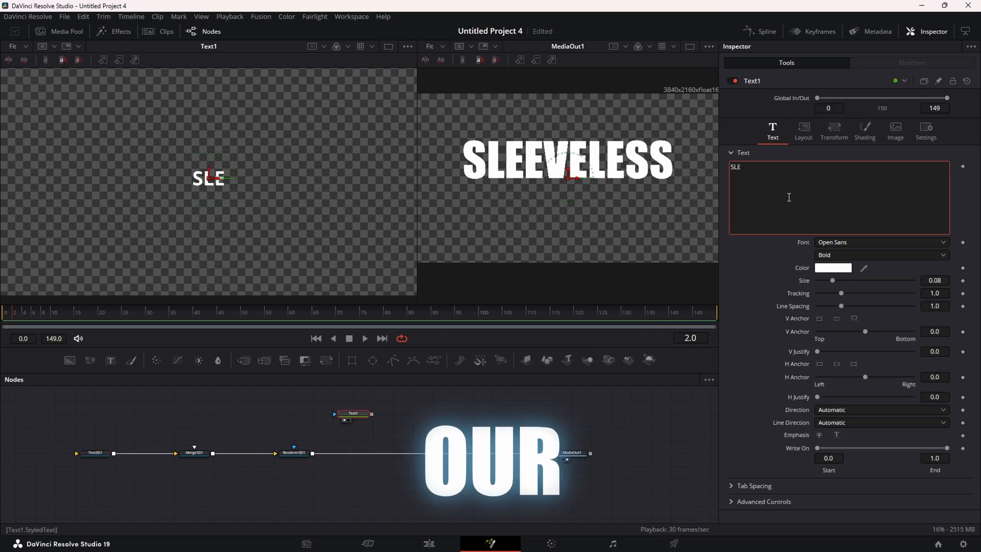
type("EVELESS")
right_click(813, 209)
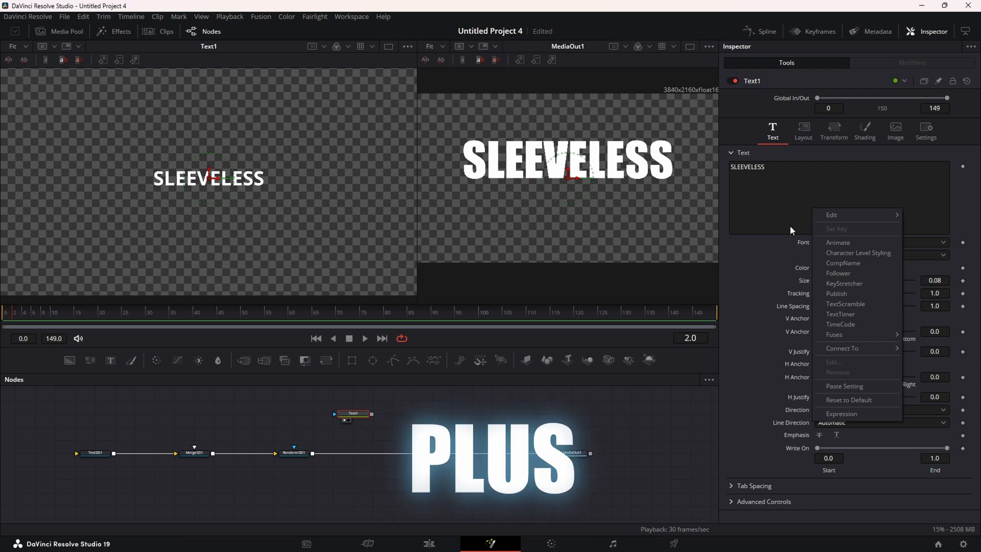
left_click(869, 253)
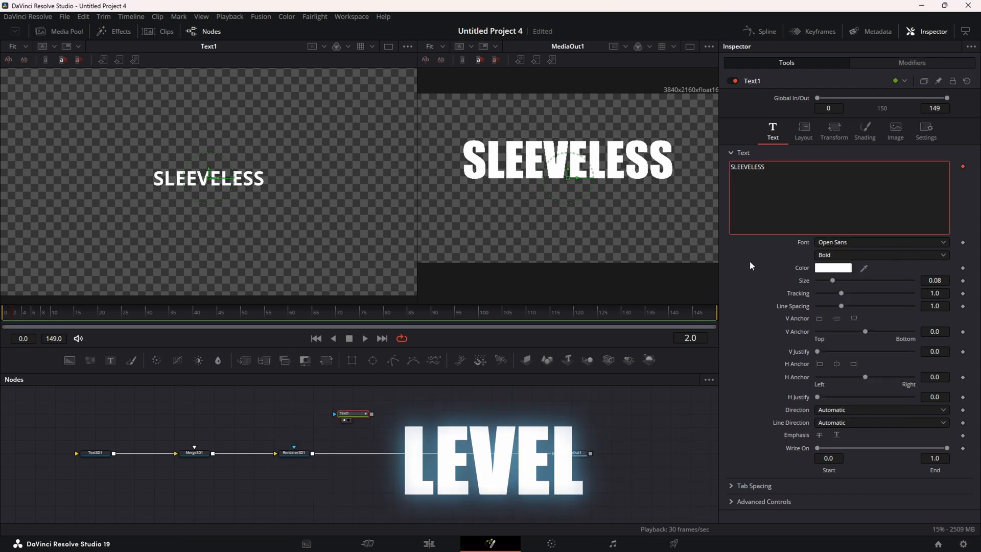
left_click(910, 66)
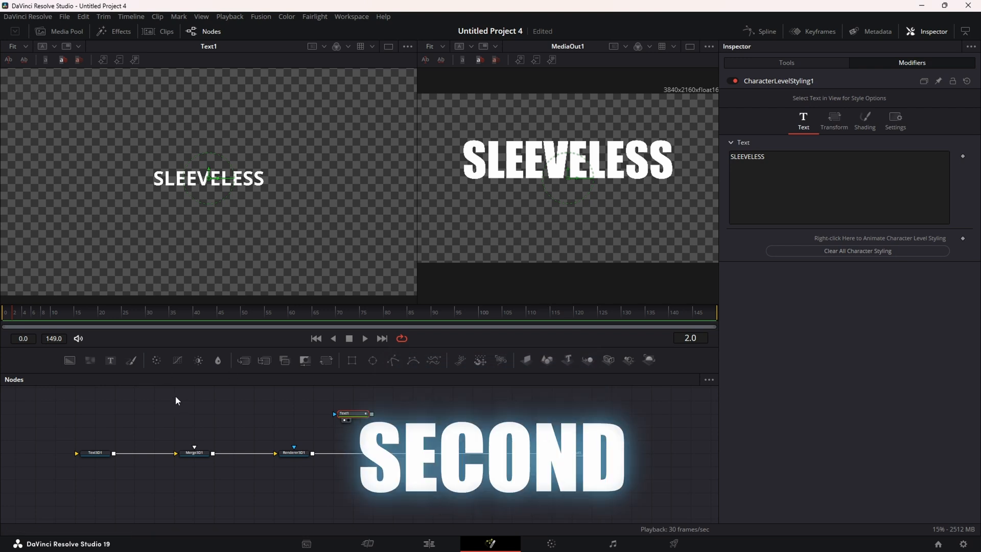
left_click(94, 454)
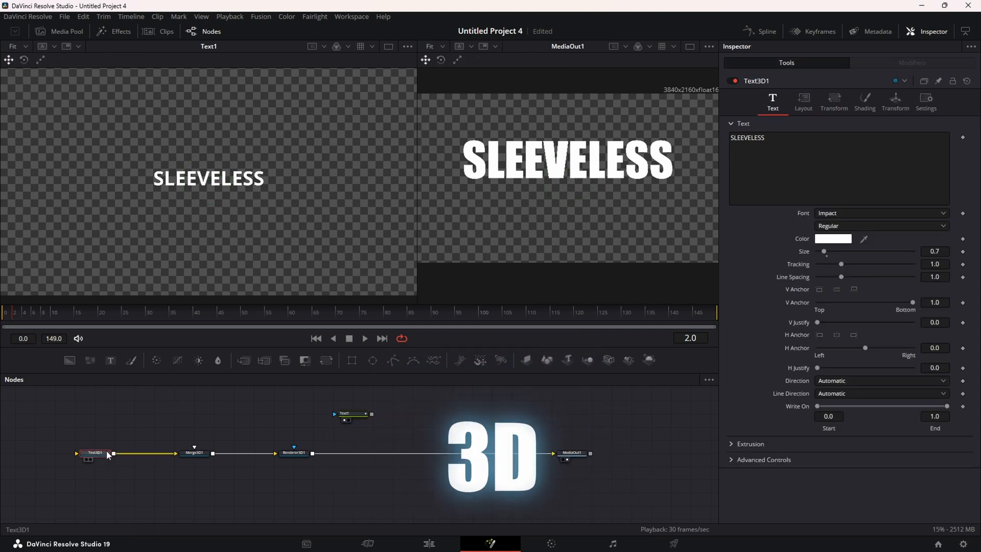
Connect Text3D1's text to CharacterLevelStyling1 Styled Text and move Text1 further left
right_click(812, 164)
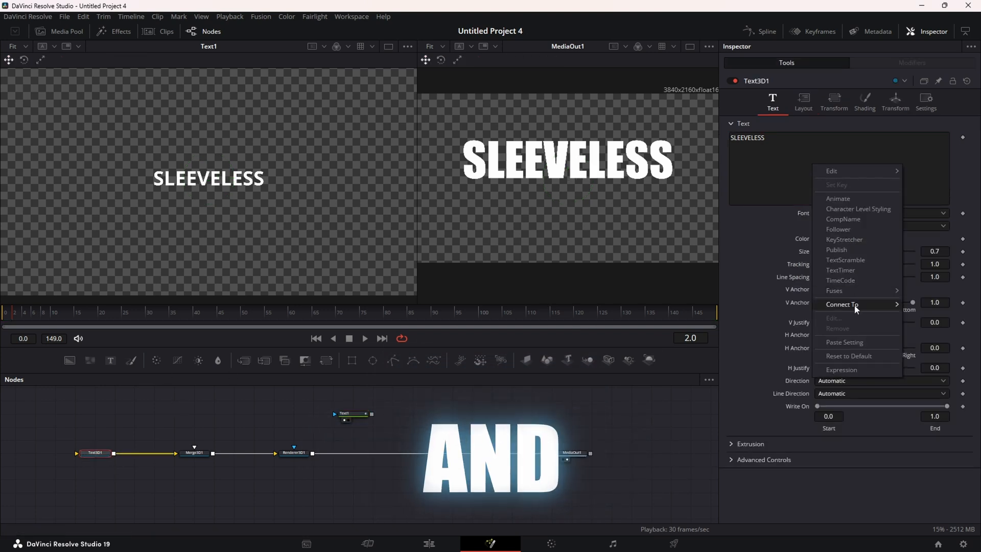
mouse_move(842, 305)
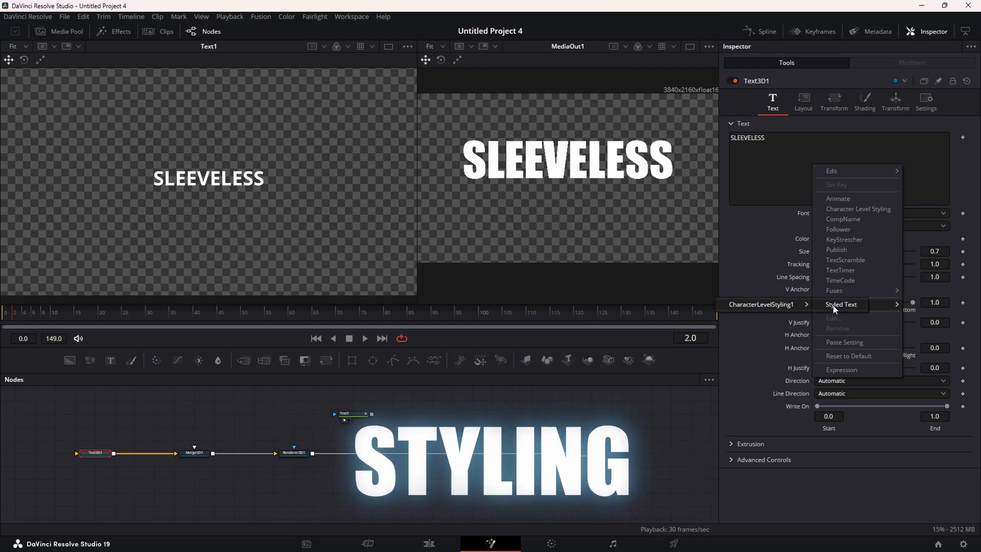
left_click(792, 304)
left_click_drag(364, 419, 206, 420)
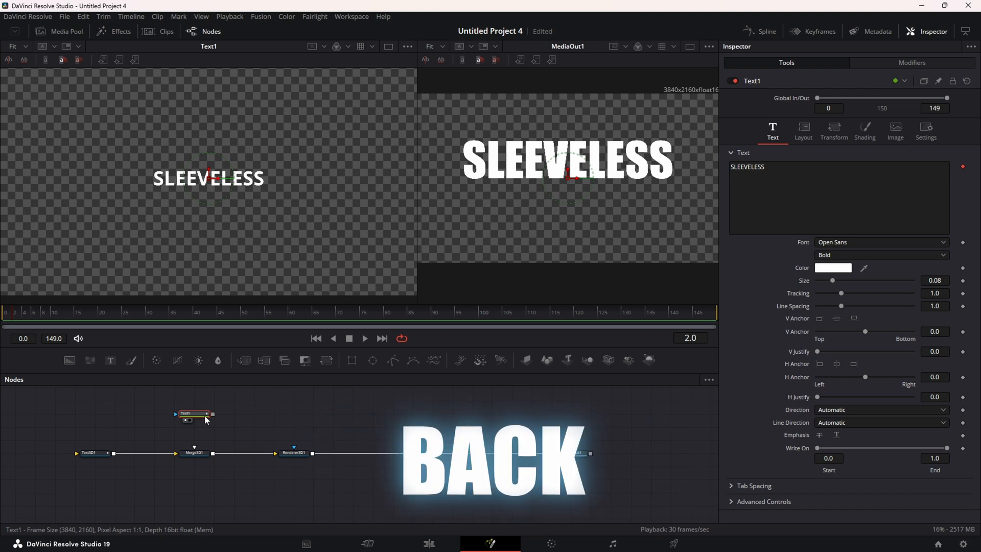
Move Text1 back right, show the CharacterLevelStyling1 modifier settings, and go to frame 45
left_click_drag(206, 420, 346, 416)
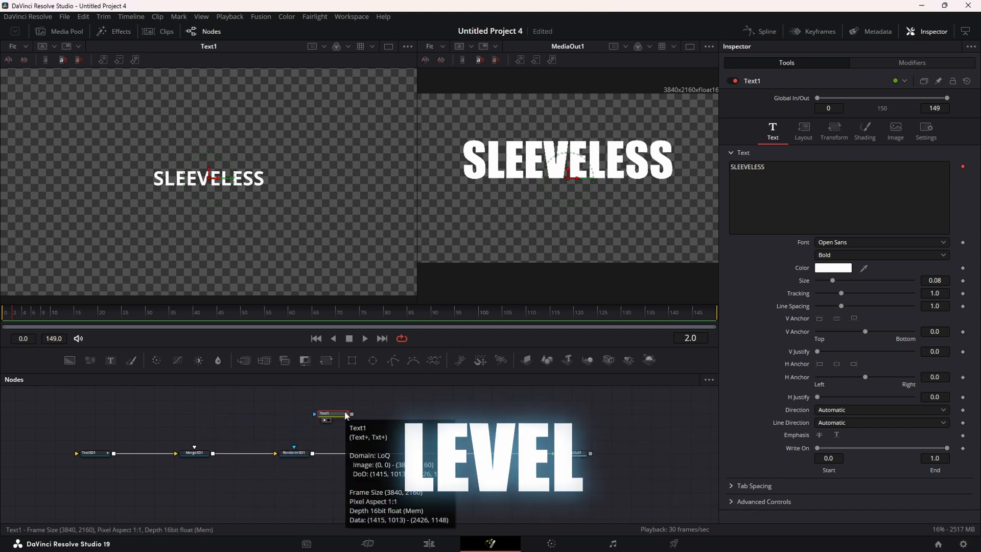
left_click(899, 64)
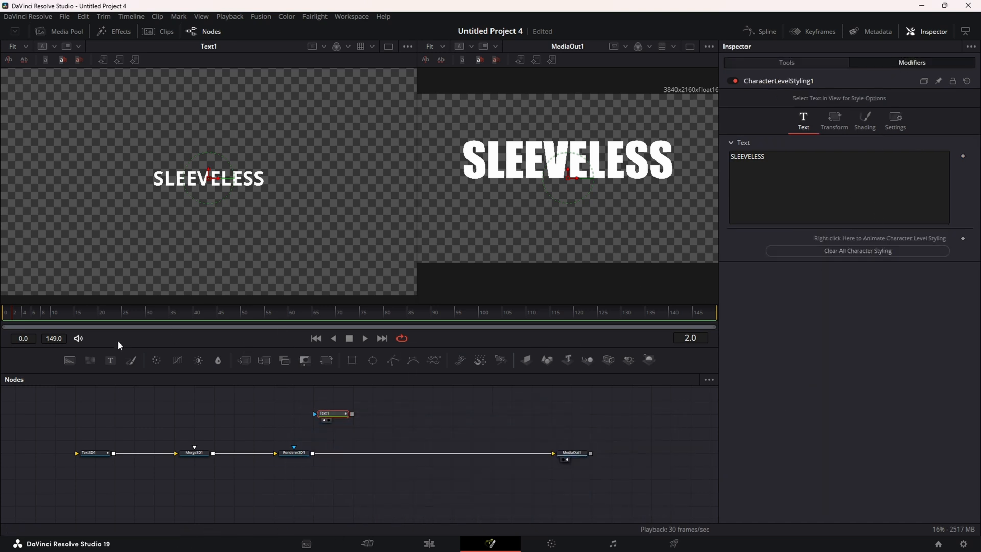
left_click_drag(24, 315, 36, 313)
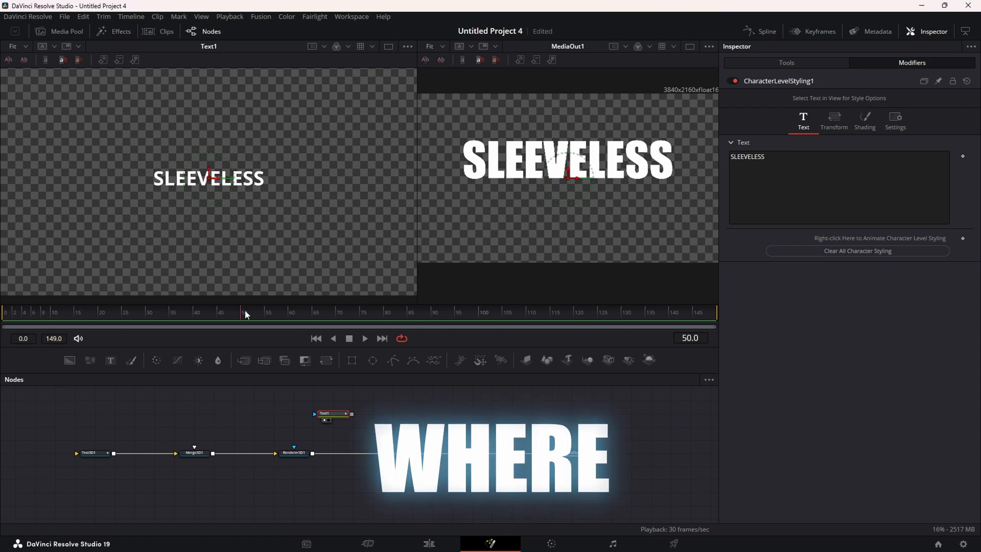
left_click_drag(245, 309, 219, 312)
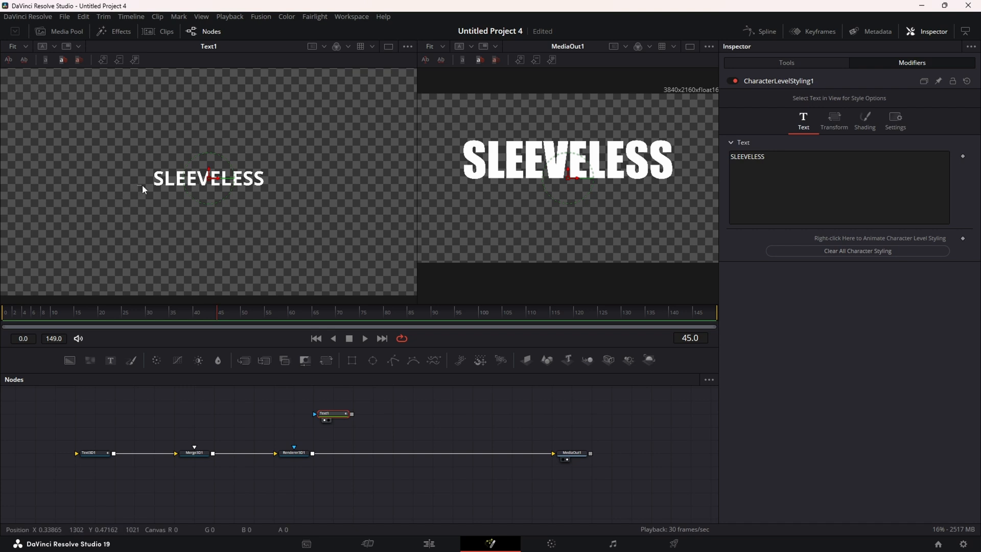
Keyframe the first S's styling at frame 45 and test its shading rotation, resetting angles to 0
left_click(160, 186)
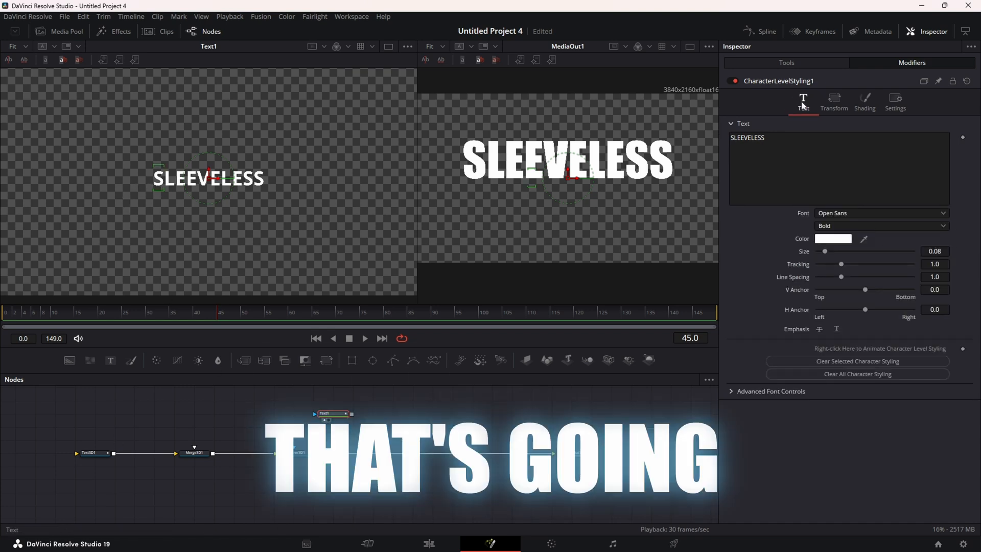
left_click(963, 350)
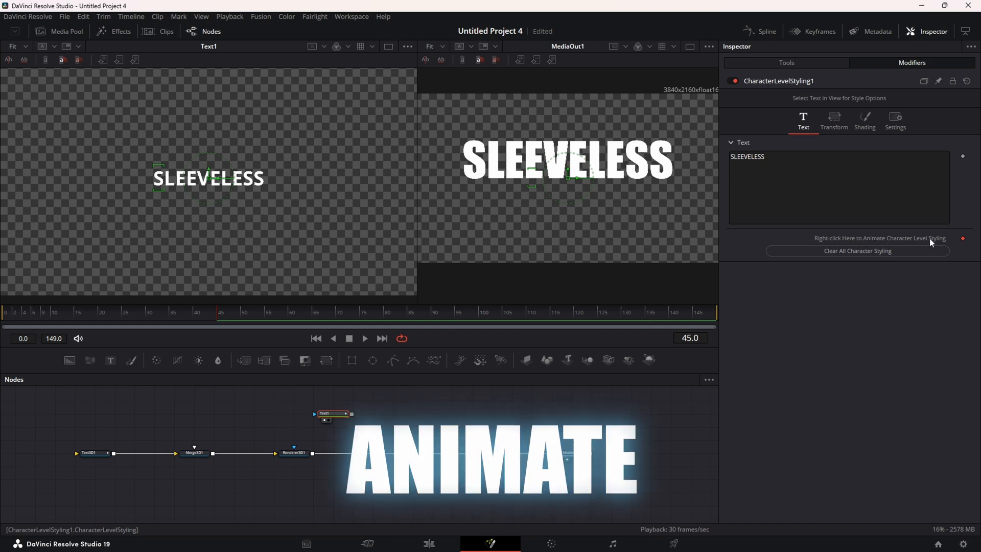
left_click(870, 127)
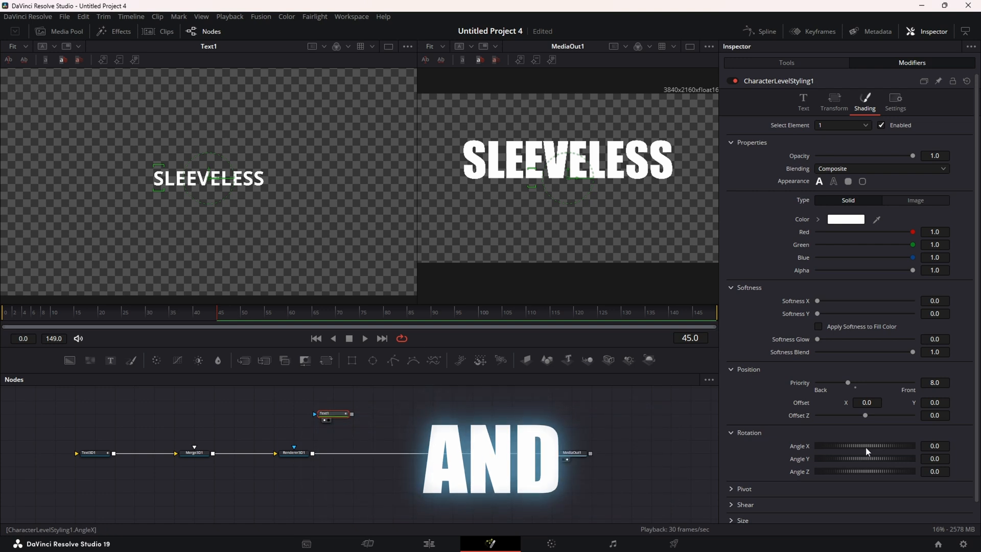
left_click_drag(865, 447, 867, 481)
left_click(865, 477)
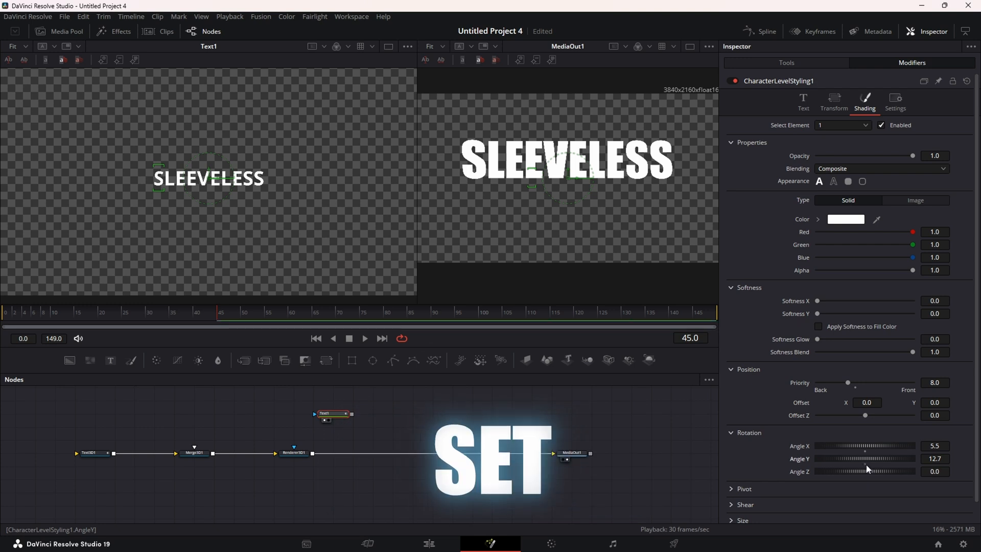
left_click(865, 464)
left_click(866, 452)
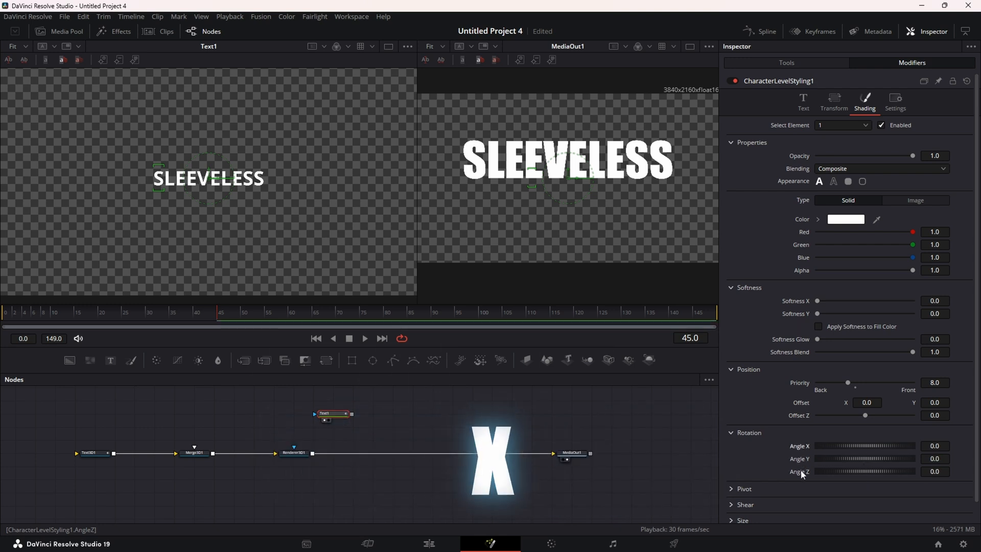
left_click_drag(858, 446, 869, 452)
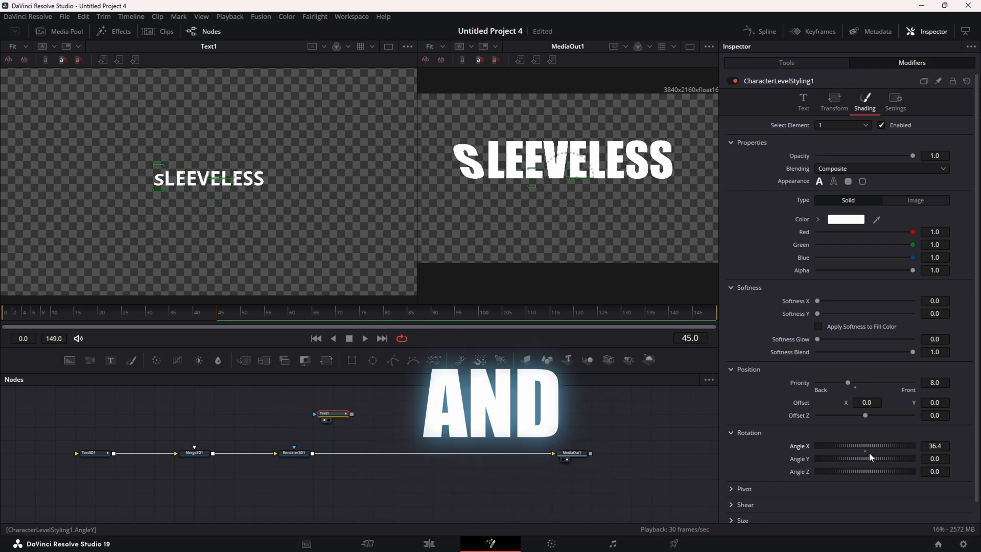
left_click(865, 451)
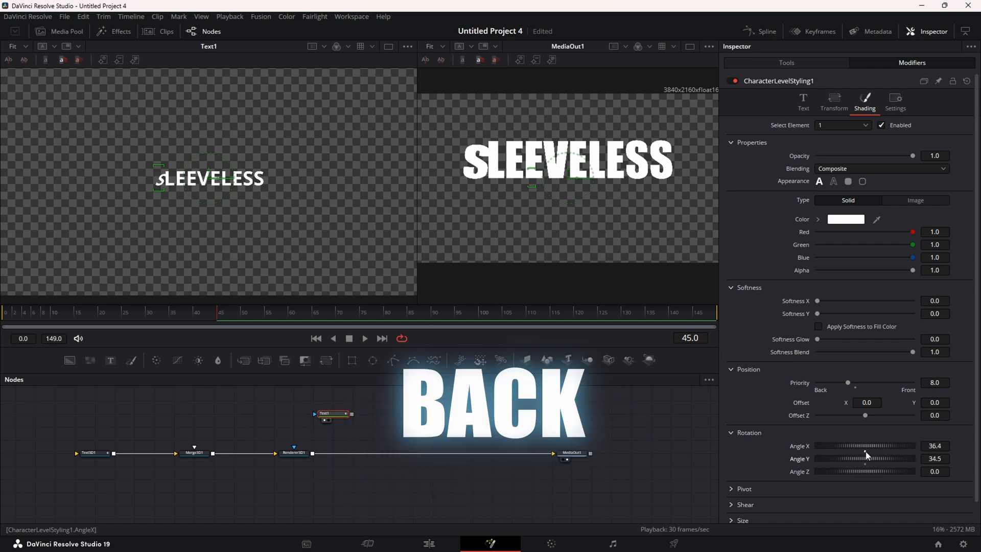
Test the first S's depth and horizontal offsets, then zero its Offset X, Y and Z
left_click_drag(858, 415, 939, 402)
left_click(865, 420)
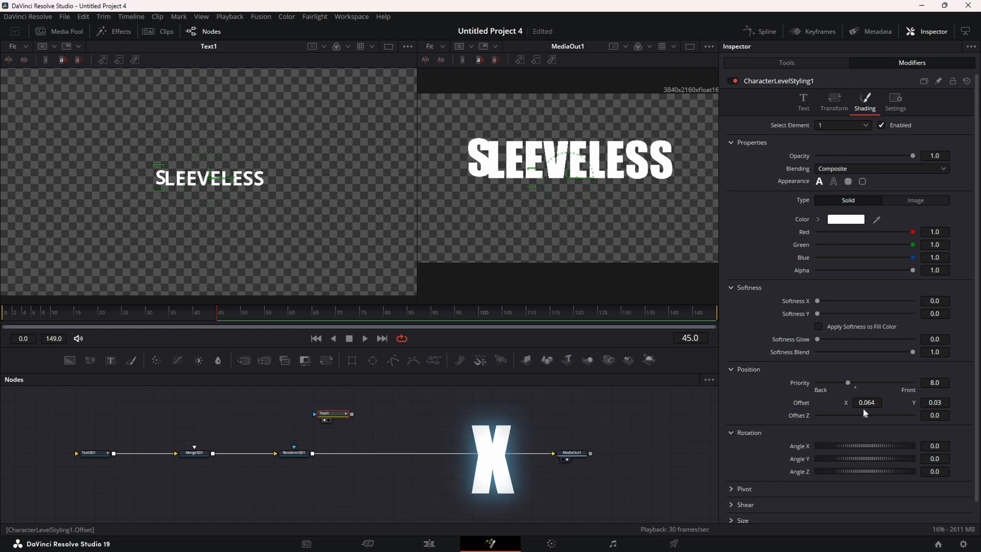
double_click(877, 402)
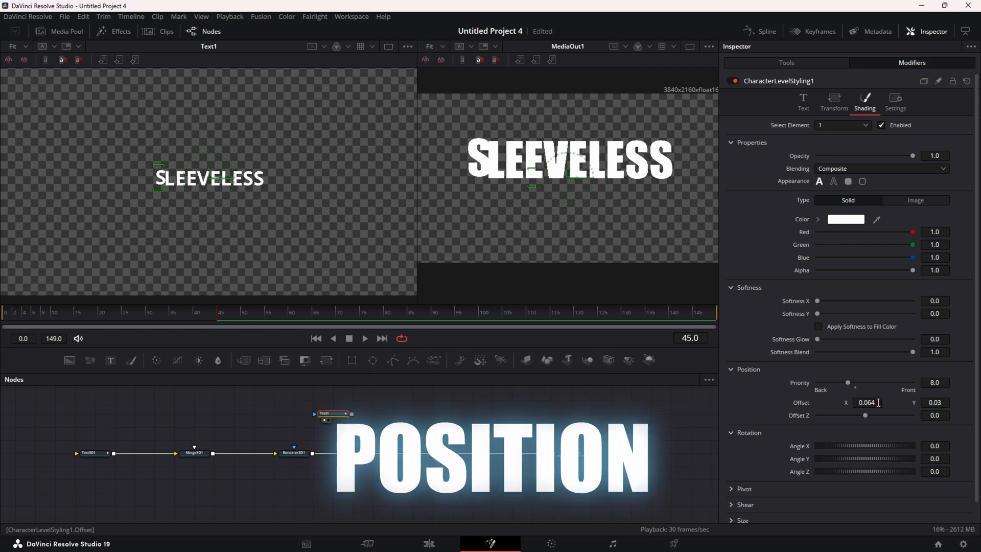
double_click(946, 400)
type("0")
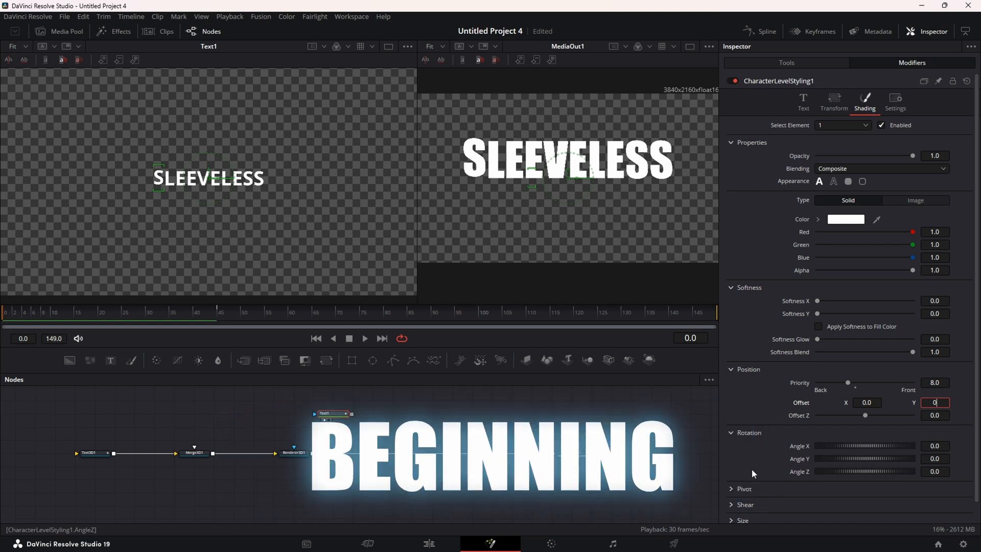
At frame 0, tilt the first S to Angle X -56.4 and push it back to Offset Z 5.0
key("Return")
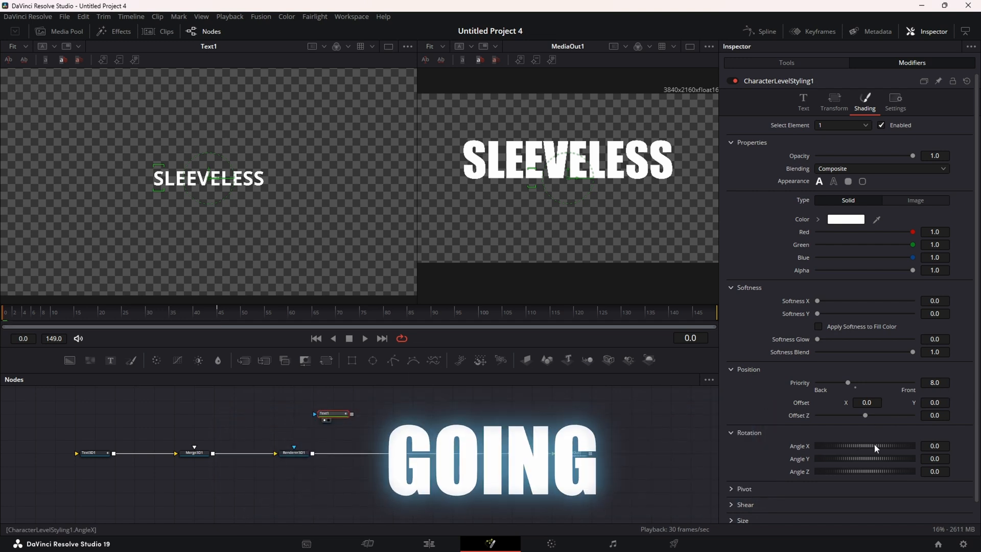
left_click_drag(878, 443, 871, 472)
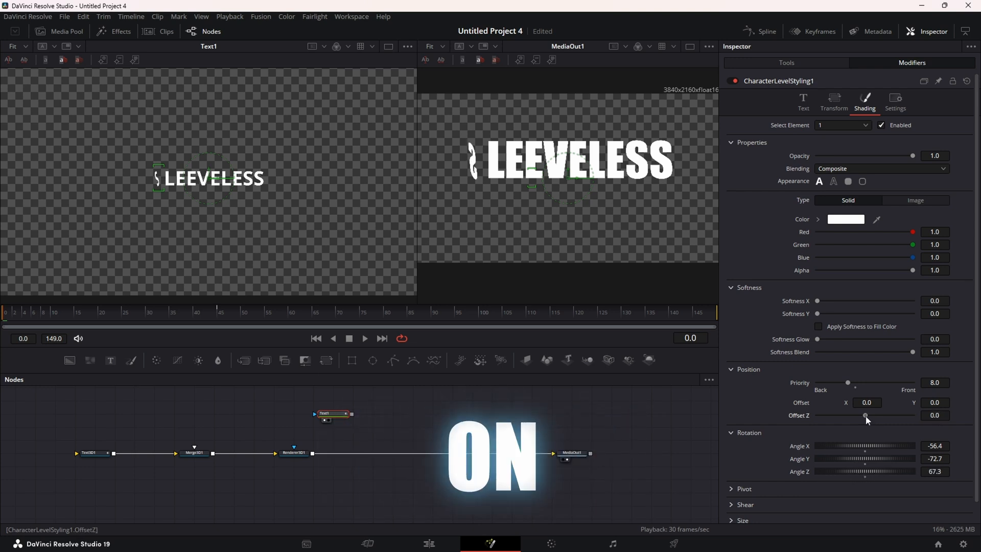
left_click_drag(866, 416, 810, 417)
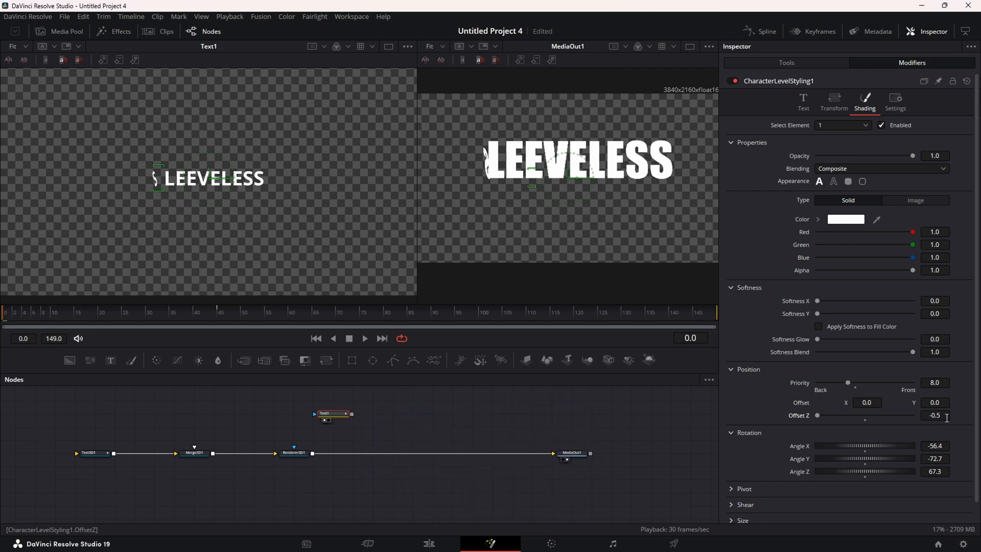
key("BackSpace")
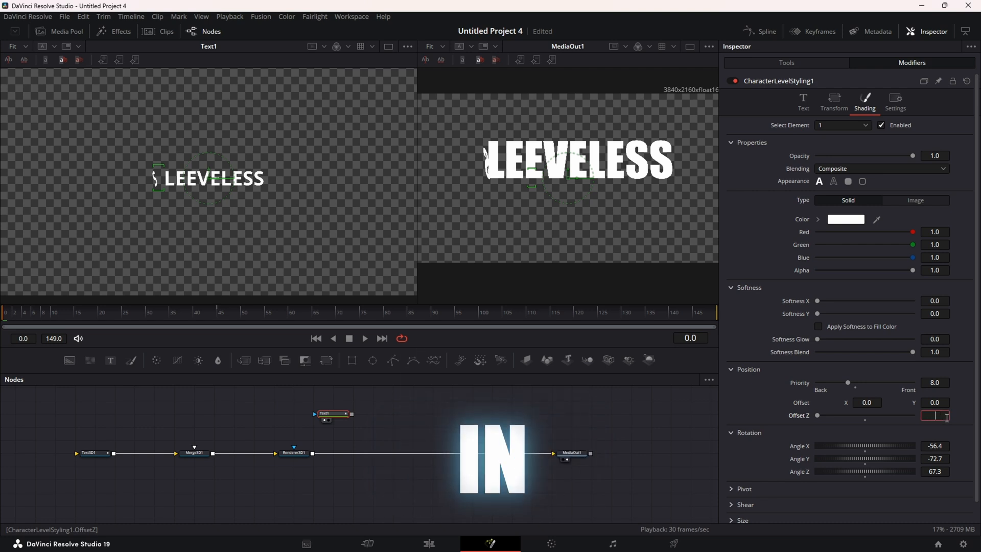
key("Return")
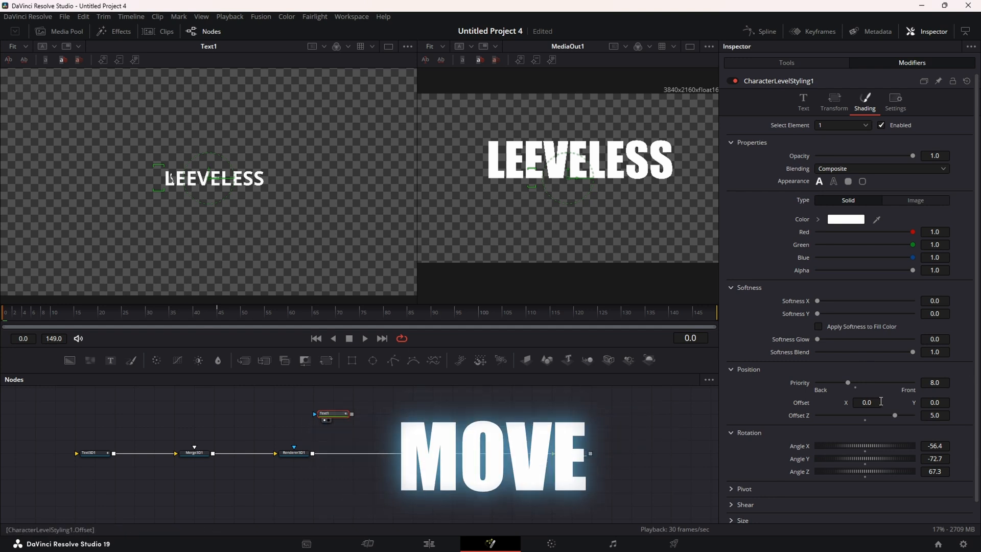
Offset the first S to X -0.81 and Y -0.93, then preview it flying into place
left_click_drag(867, 403, 838, 402)
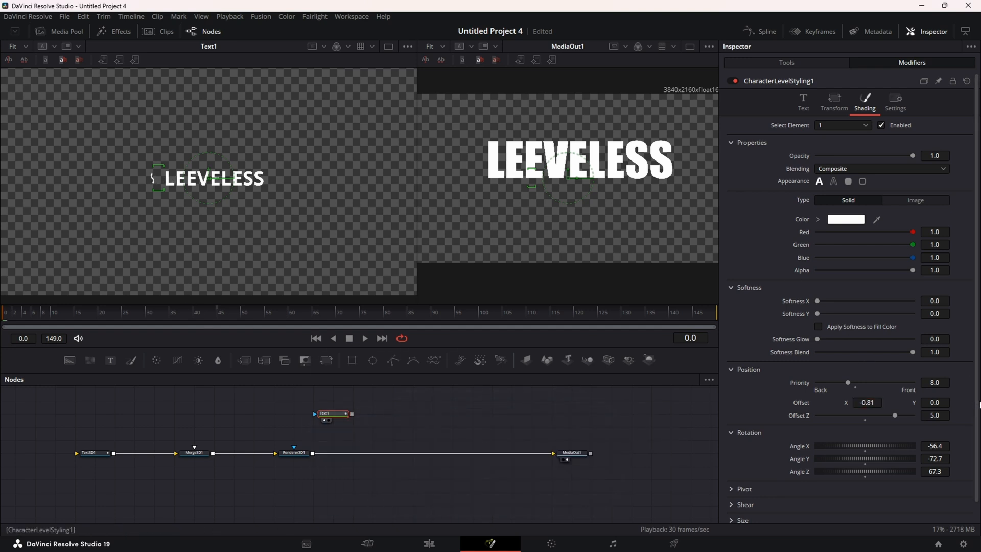
left_click_drag(944, 402, 915, 402)
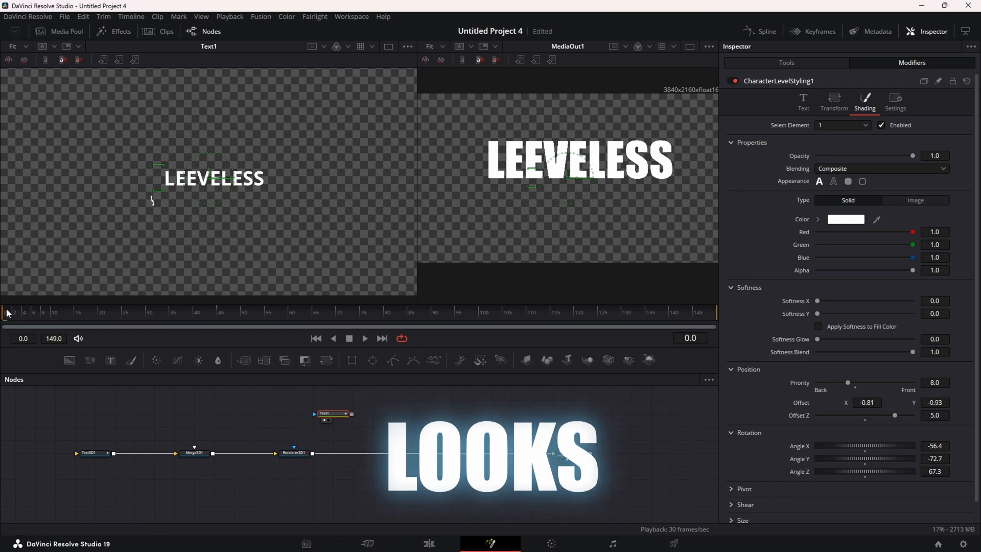
left_click_drag(7, 313, 218, 313)
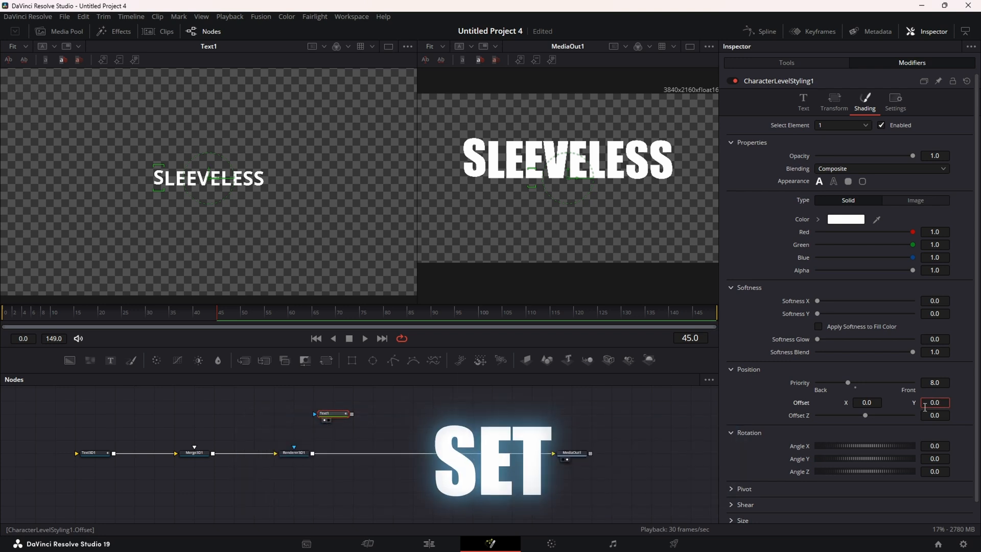
Review the first S fly-in, return to frame 45, and show the SLEEVELESS Text settings
left_click(754, 403)
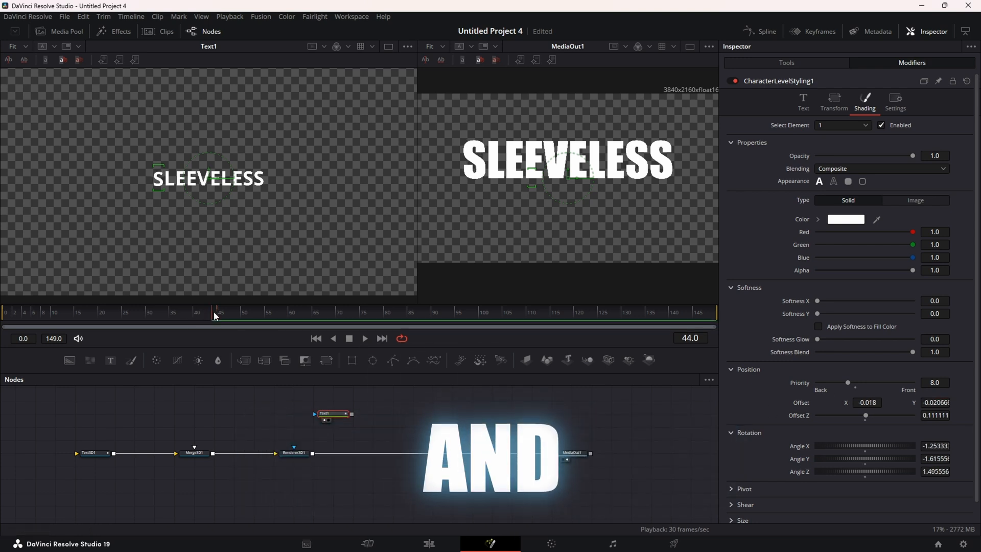
left_click_drag(214, 312, 110, 320)
left_click_drag(185, 321, 79, 321)
left_click_drag(208, 321, 221, 321)
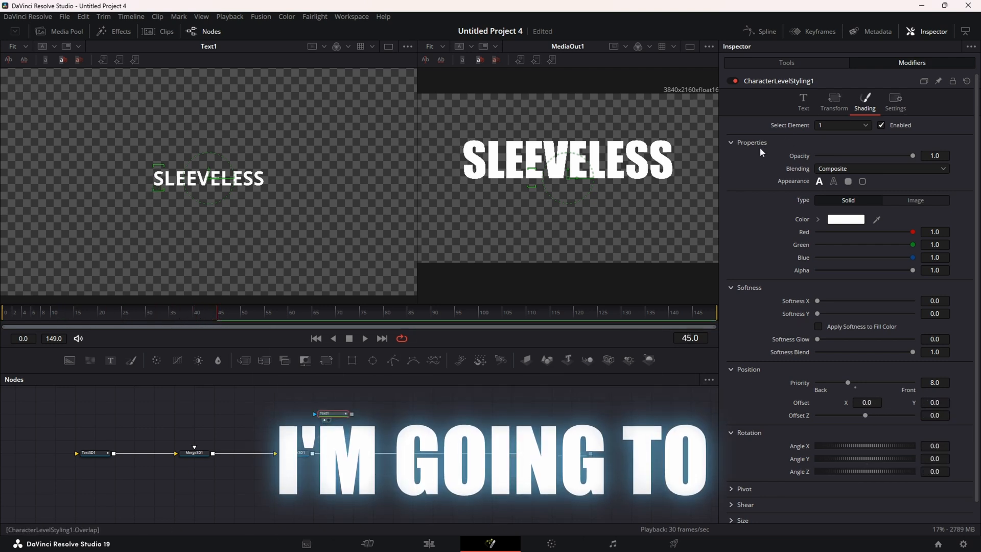
left_click(805, 98)
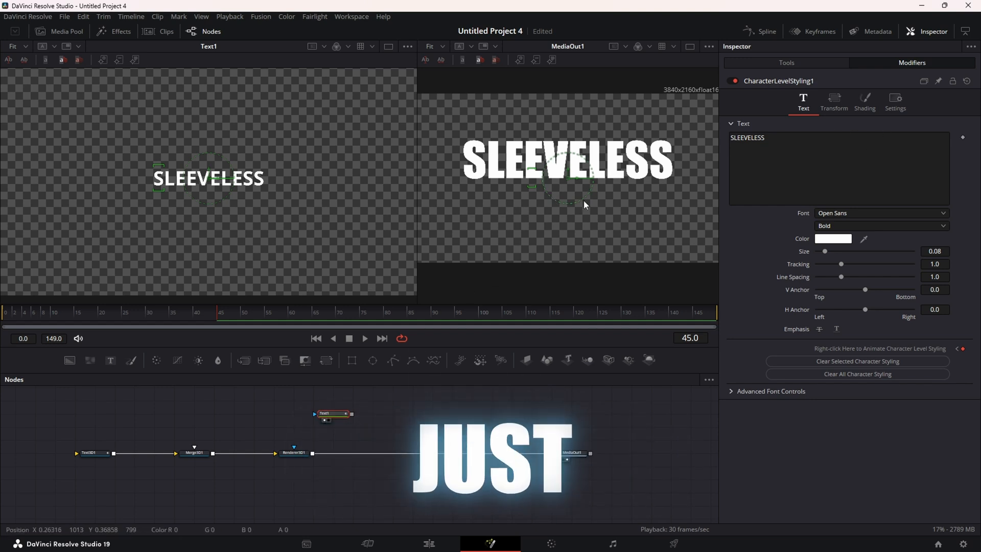
Select the last S and keyframe its shading Offset X and Y at 0 at frame 45
left_click_drag(690, 201, 656, 155)
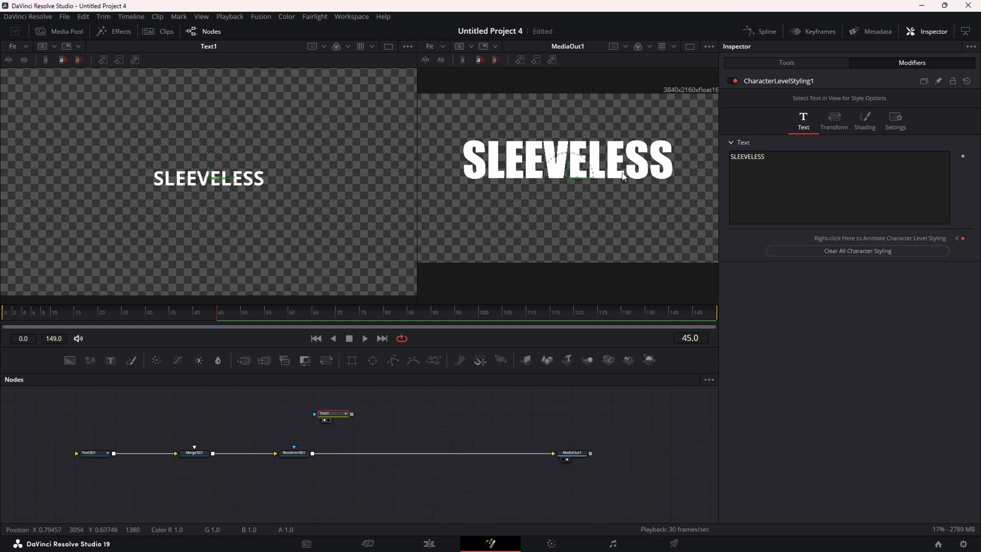
left_click_drag(261, 180, 262, 181)
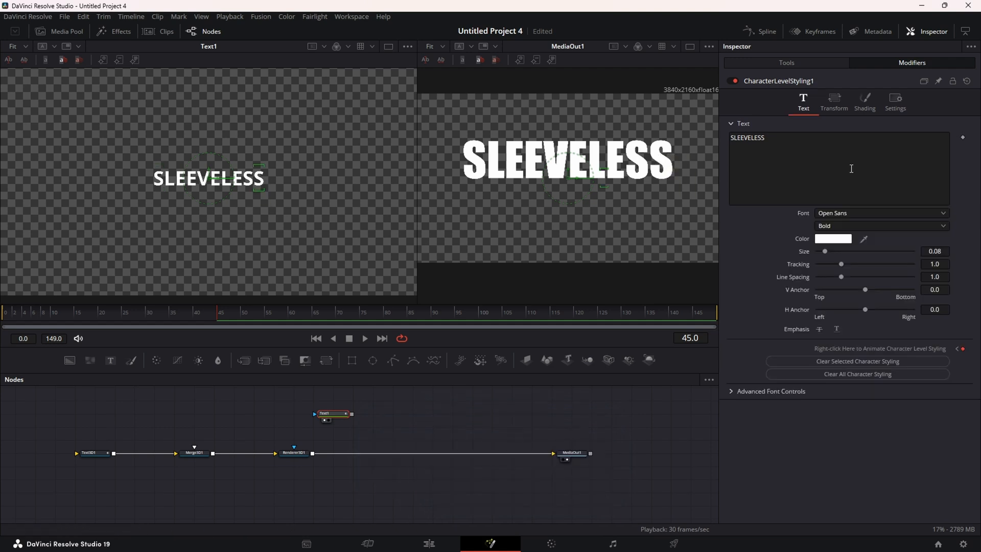
left_click(869, 103)
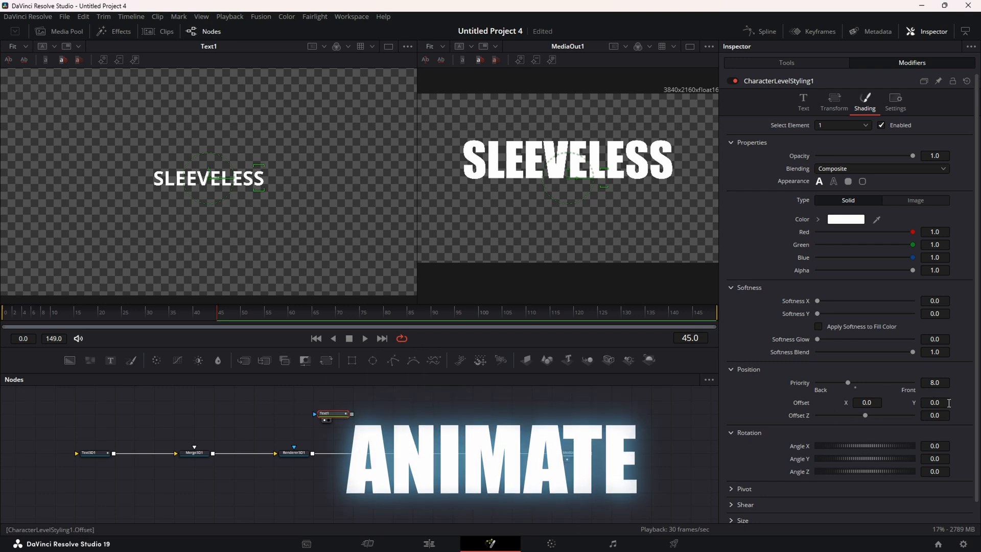
left_click_drag(948, 404, 928, 403)
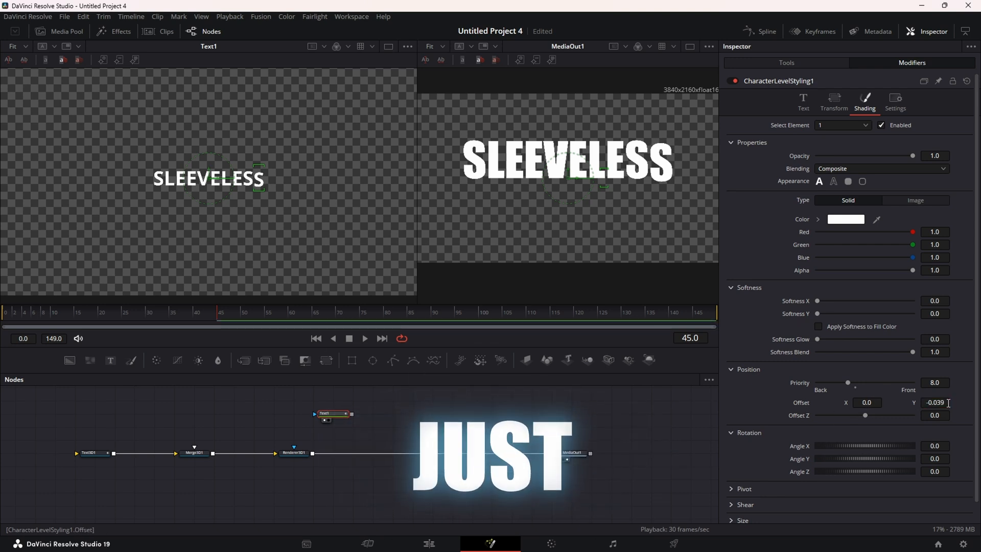
type("0")
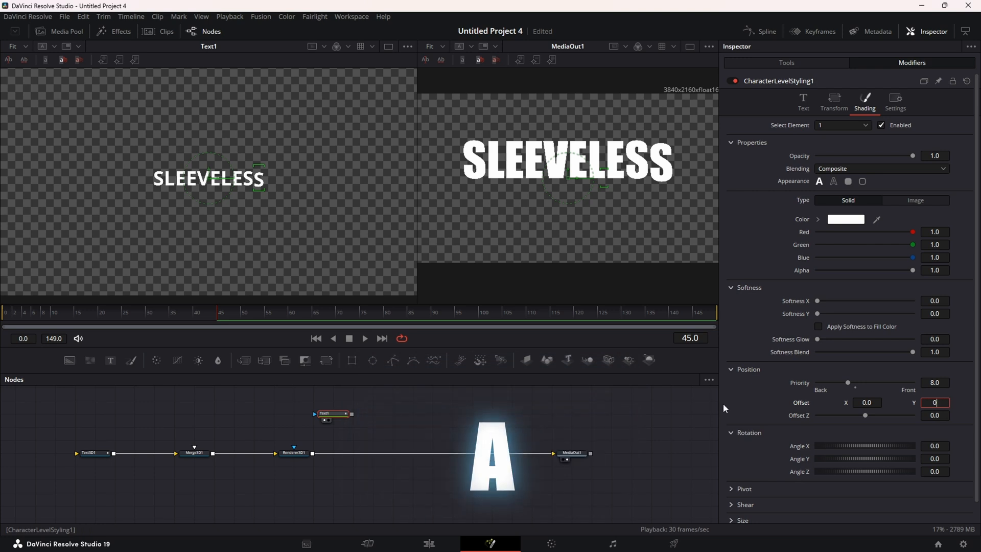
key("Return")
left_click_drag(867, 403, 863, 402)
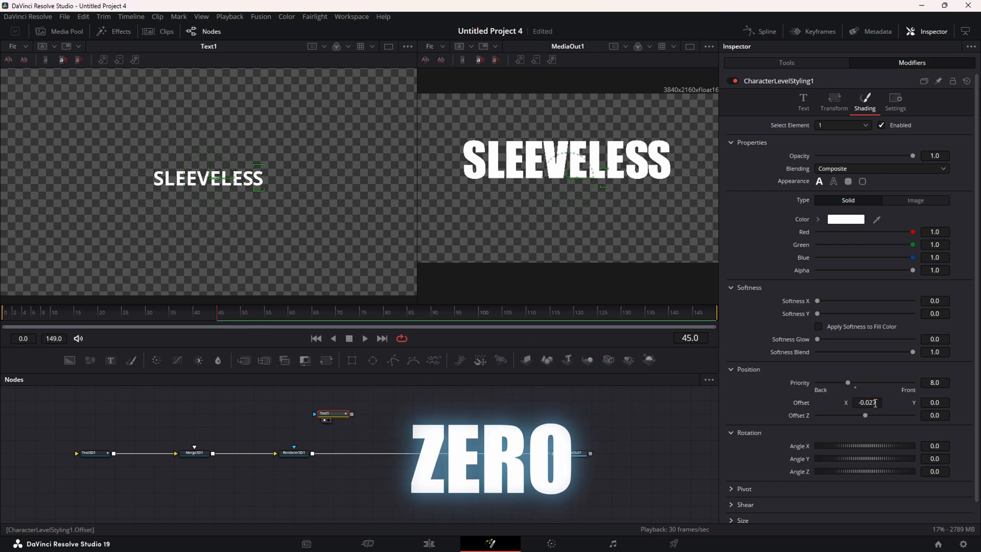
key("ctrl+z")
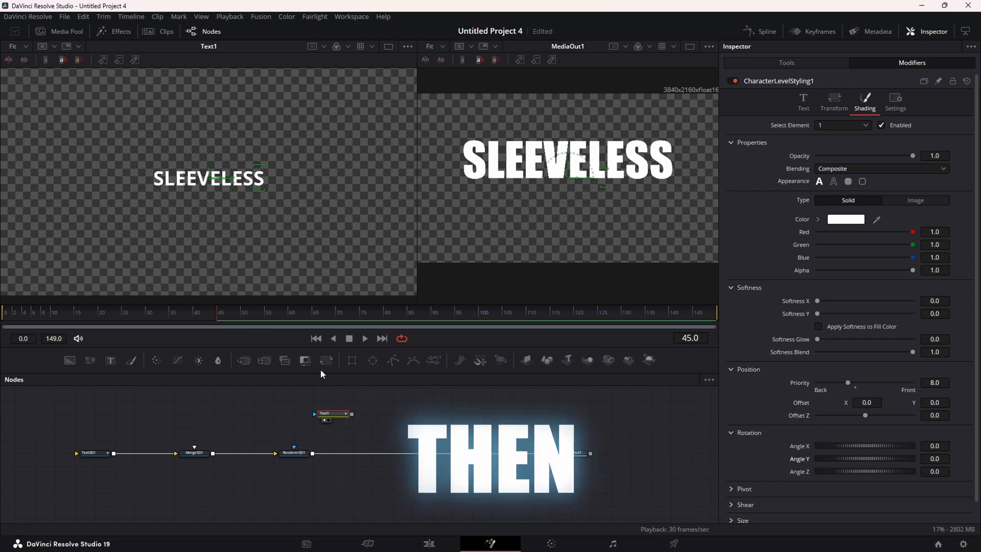
At frame 0, move the last S to Offset X -1.795 and raise it, then preview the fly-in
left_click(317, 338)
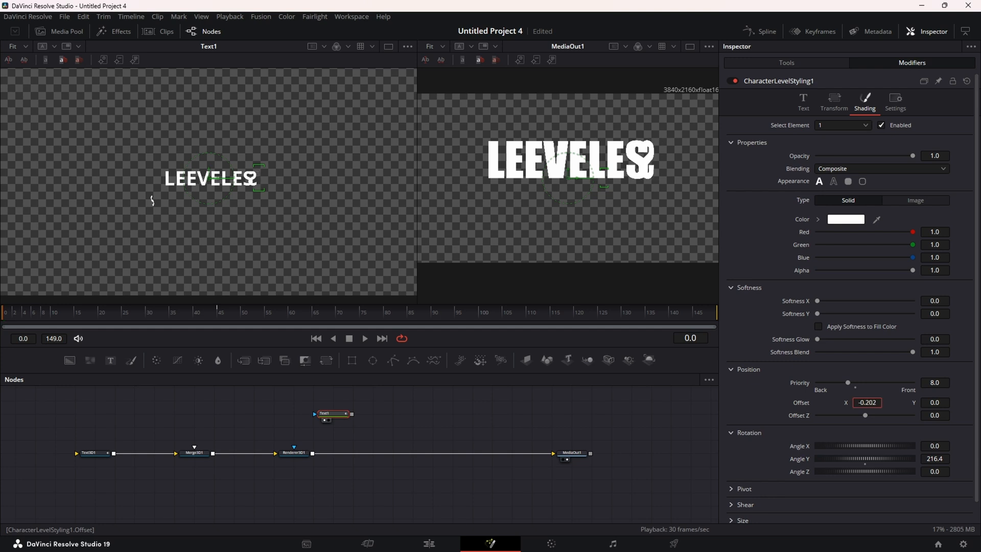
left_click_drag(867, 403, 849, 403)
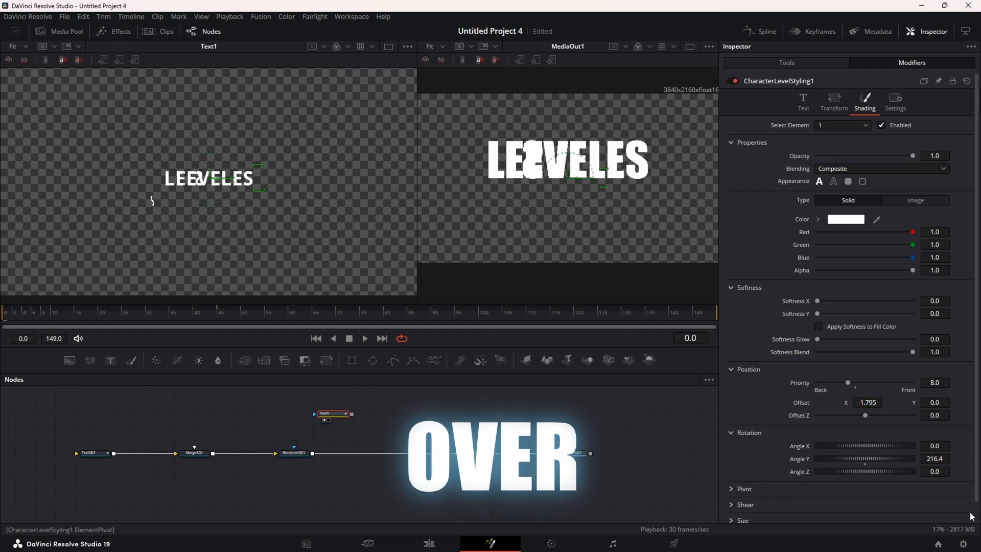
left_click_drag(934, 402, 975, 402)
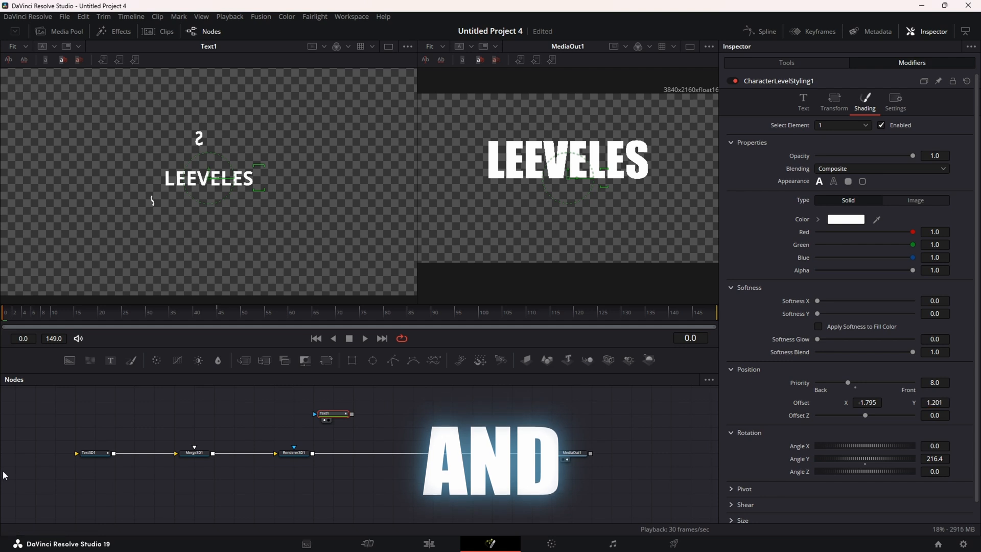
left_click_drag(8, 320, 12, 321)
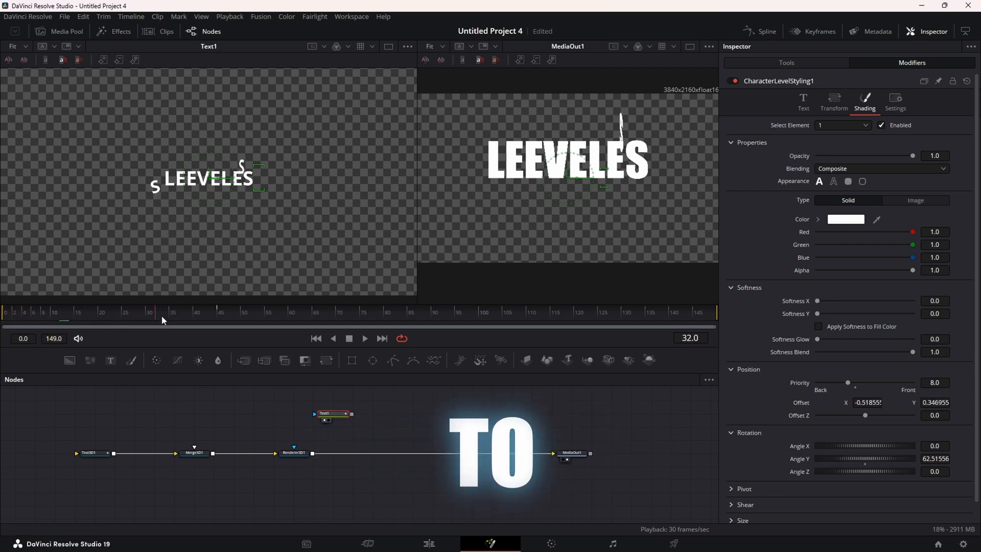
left_click_drag(162, 320, 244, 324)
left_click_drag(174, 326, 218, 315)
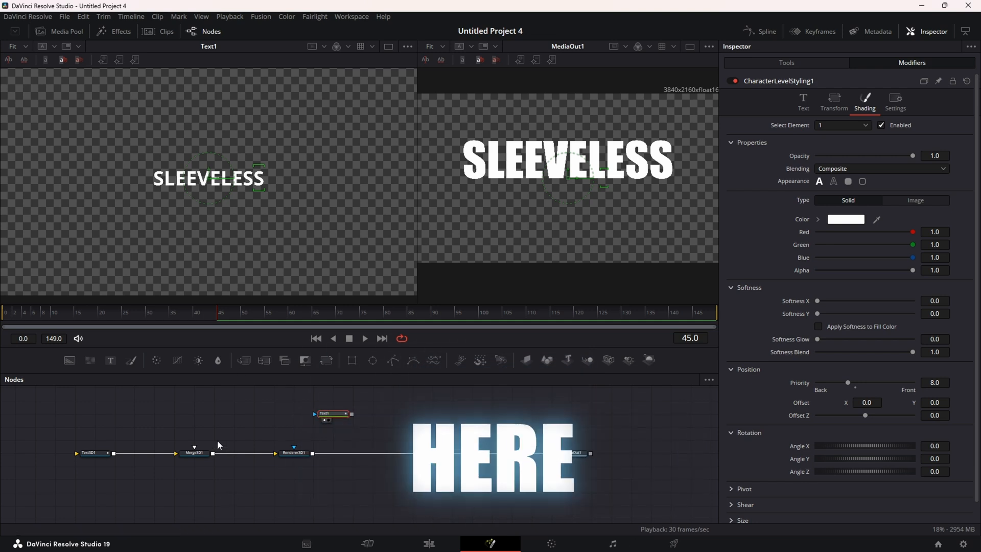
Scatter the remaining SLEEVELESS letters at frame 0 so they also fly into place
left_click(169, 178)
left_click(315, 342)
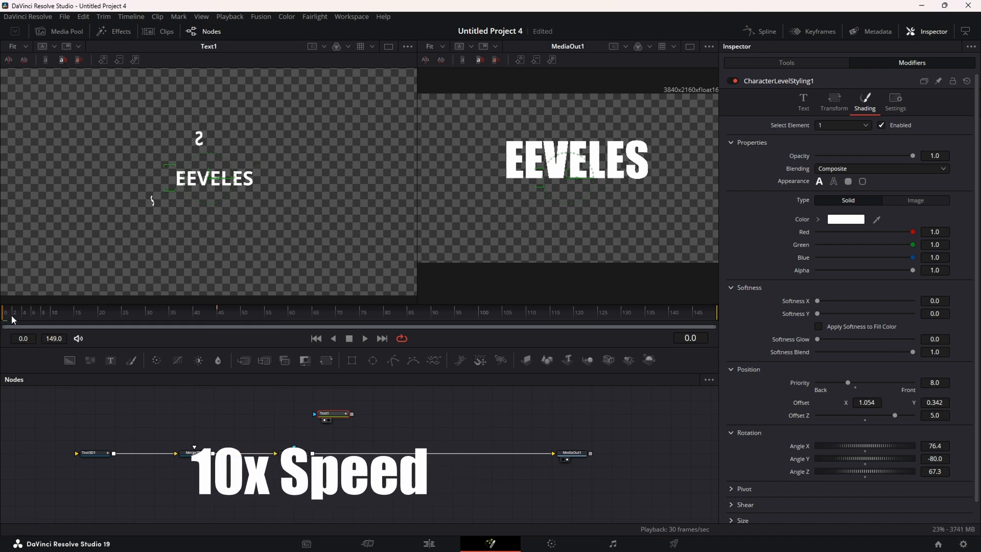
mouse_move(11, 317)
left_mouse_down()
mouse_move(217, 317)
mouse_move(10, 316)
left_mouse_up()
left_click(866, 463)
left_click(191, 179)
double_click(874, 404)
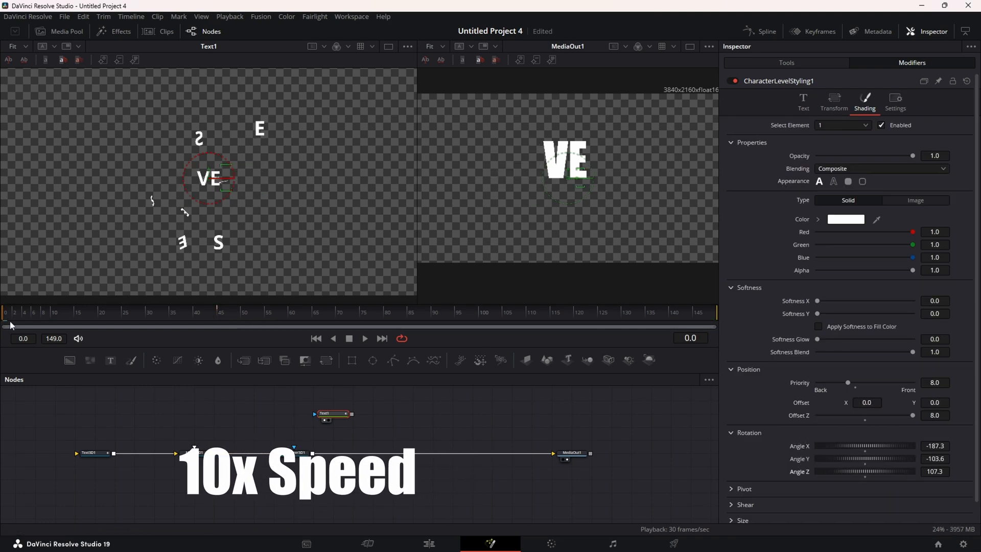
left_click(203, 179)
Connect a camera and a spotlight into Merge3D1 and adjust the 3D text's extrusion depth
left_click_drag(332, 413, 472, 407)
left_click(608, 360)
left_click(185, 413)
left_click(629, 360)
left_click_drag(134, 420, 192, 459)
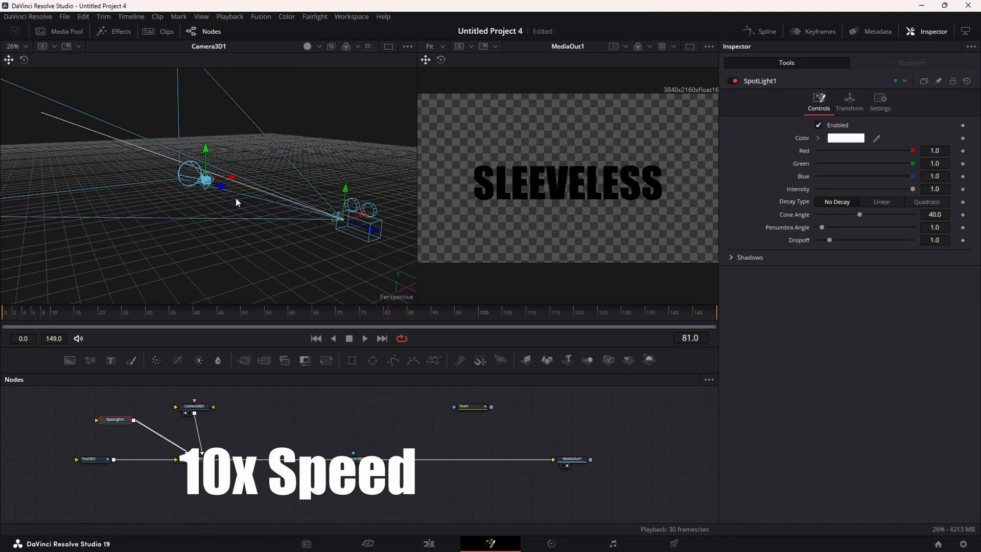
left_click(317, 338)
left_click(92, 460)
left_click_drag(818, 434, 915, 447)
Show the camera's transforms, add a background, and keyframe a second spotlight's Y rotation
left_click(194, 407)
left_click(850, 102)
left_click(70, 360)
left_click_drag(3, 313, 243, 314)
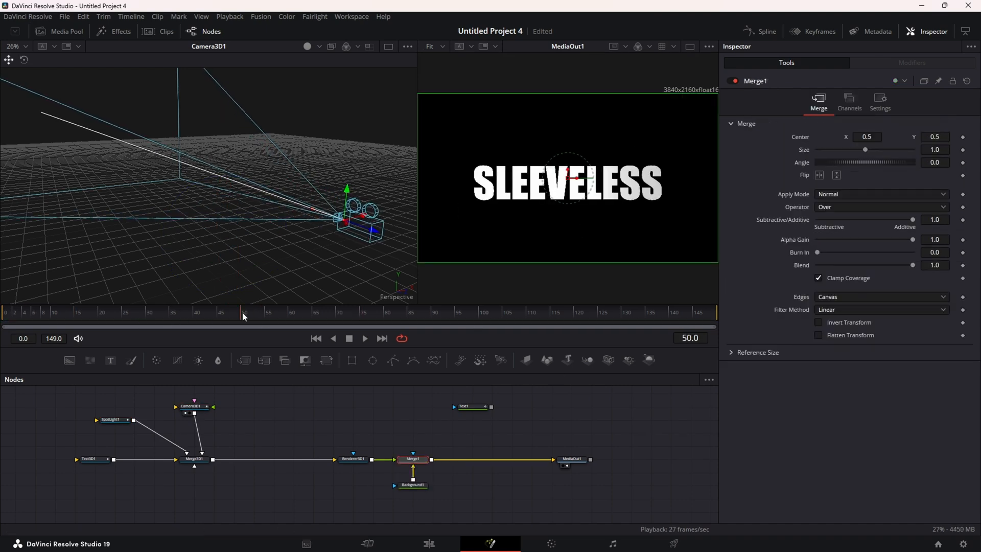
left_click(628, 360)
left_click_drag(3, 313, 255, 313)
left_click(353, 459)
left_click(234, 498)
left_click(849, 102)
key("space")
Insert a Soft Glow after the render, keyframe background alpha at 1.0, and add Camera3D1
left_click(690, 46)
left_click(194, 407)
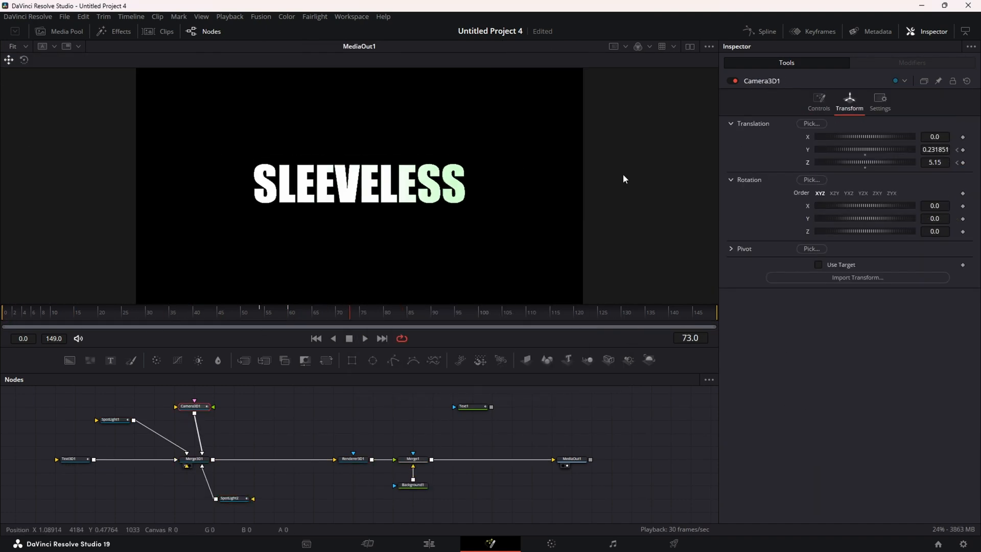
left_click(234, 498)
left_click_drag(381, 442, 442, 498)
left_click_drag(413, 459, 492, 459)
left_click(103, 317)
left_click(493, 485)
left_click_drag(818, 236, 913, 236)
left_click_drag(608, 360, 195, 457)
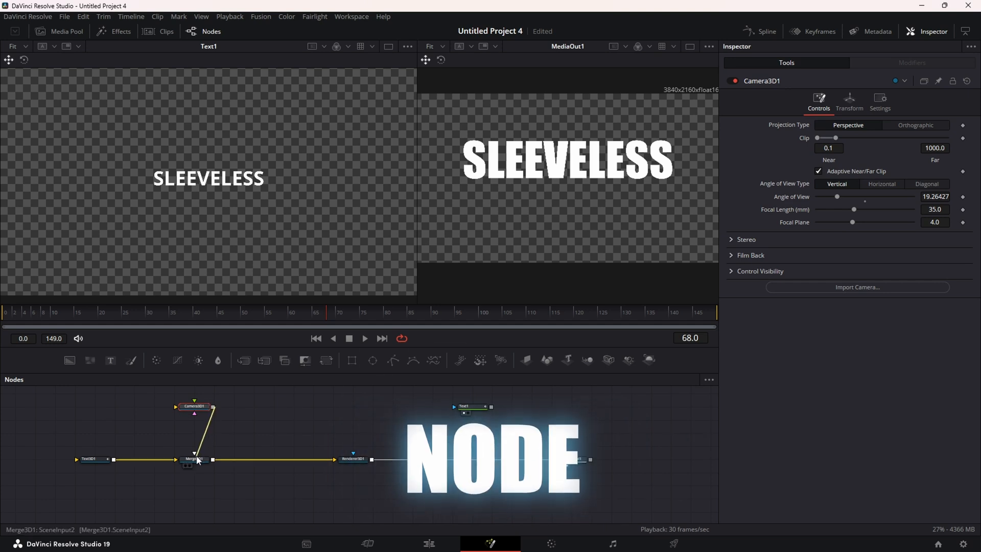
Set Camera3D1's focal length to 25 mm and show the camera's 3D view in the left viewer
left_click(945, 211)
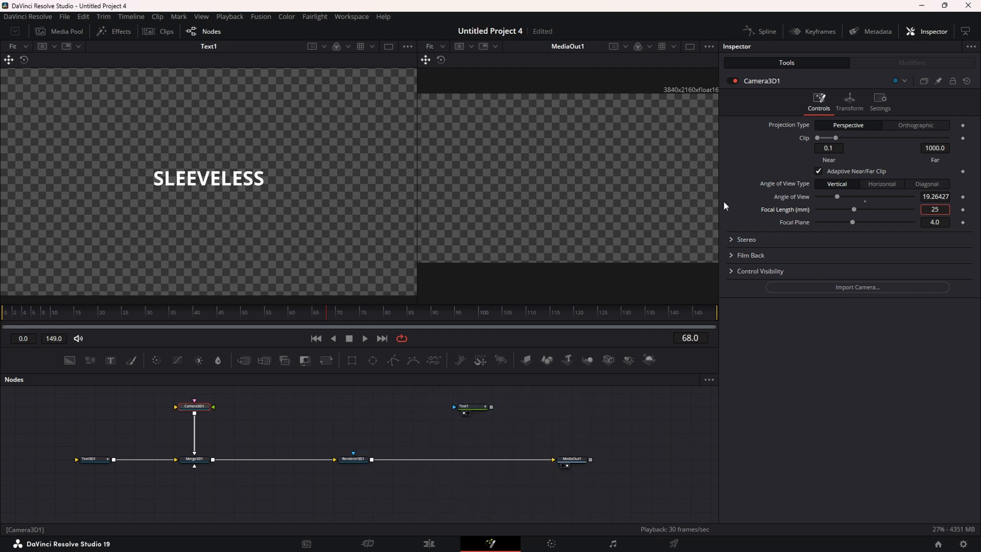
key("1")
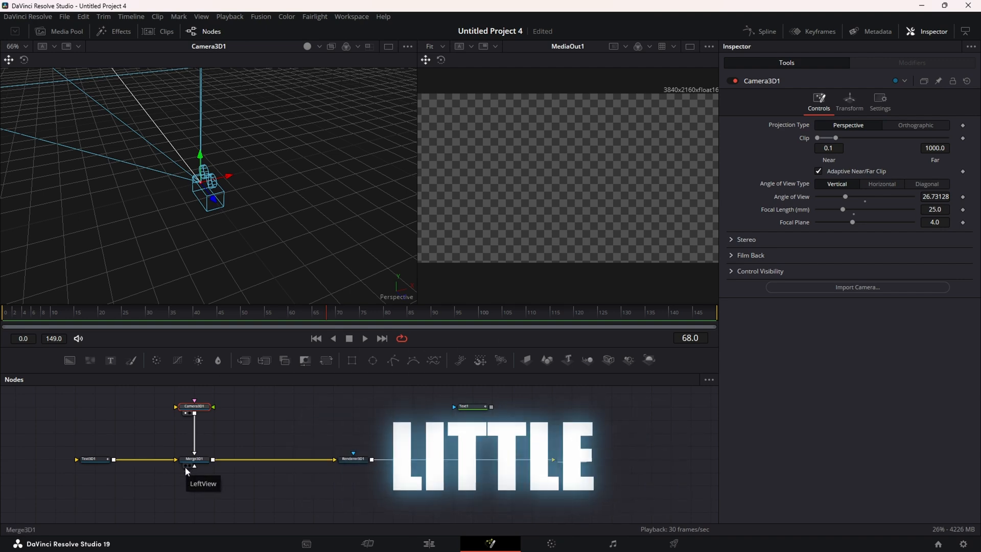
Raise Camera3D1 along its Y axis above the SLEEVELESS text in the 3D viewer
scroll(238, 240, "down", 2)
scroll(238, 245, "down", 3)
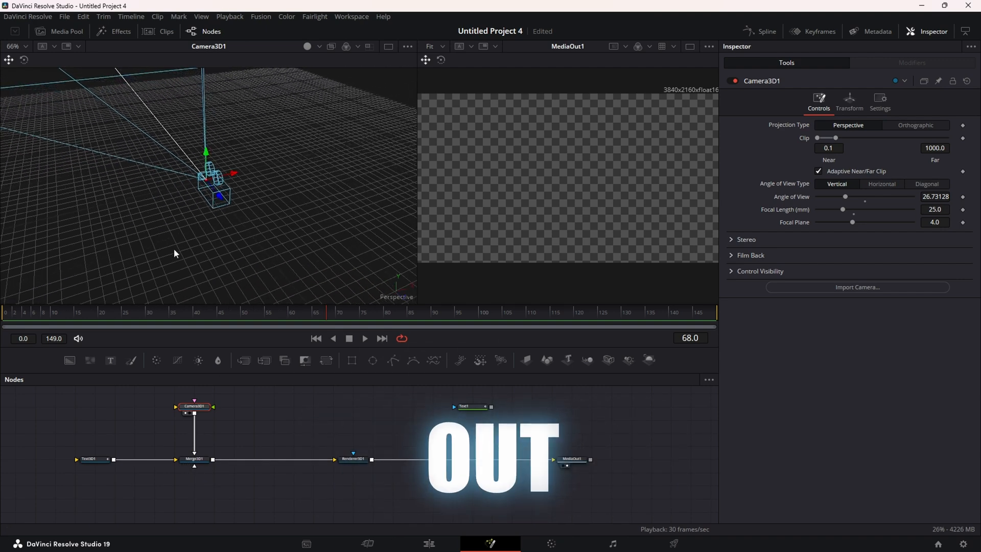
left_click_drag(196, 243, 115, 218)
scroll(286, 271, "up", 2)
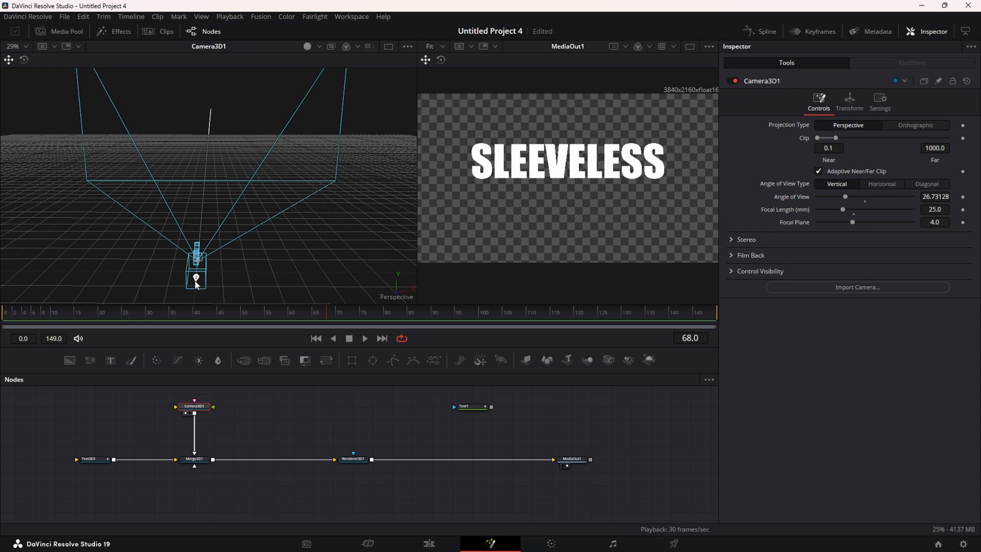
left_click_drag(195, 282, 200, 283)
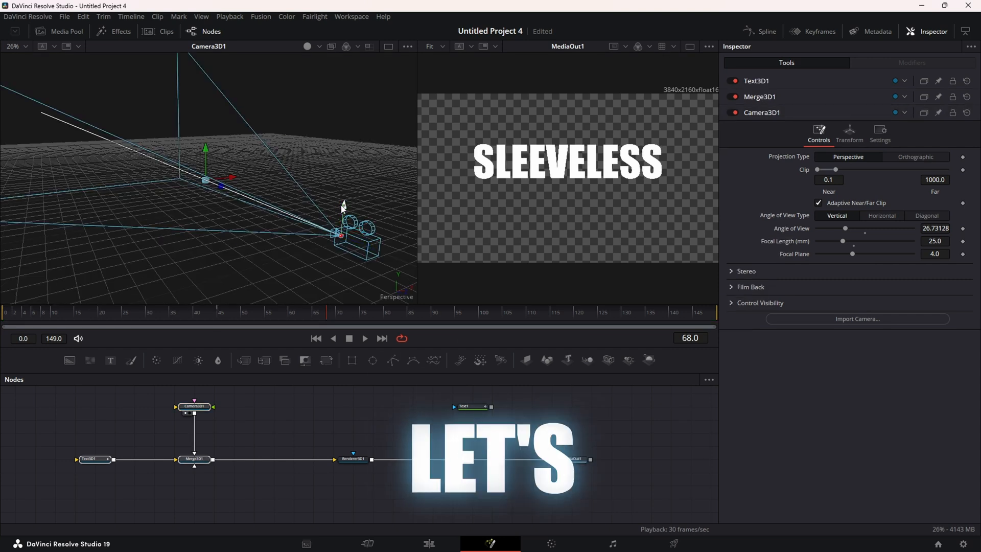
Finish raising the camera, preview the fly-in from the start, and show Renderer3D1's settings
left_click_drag(343, 206, 344, 194)
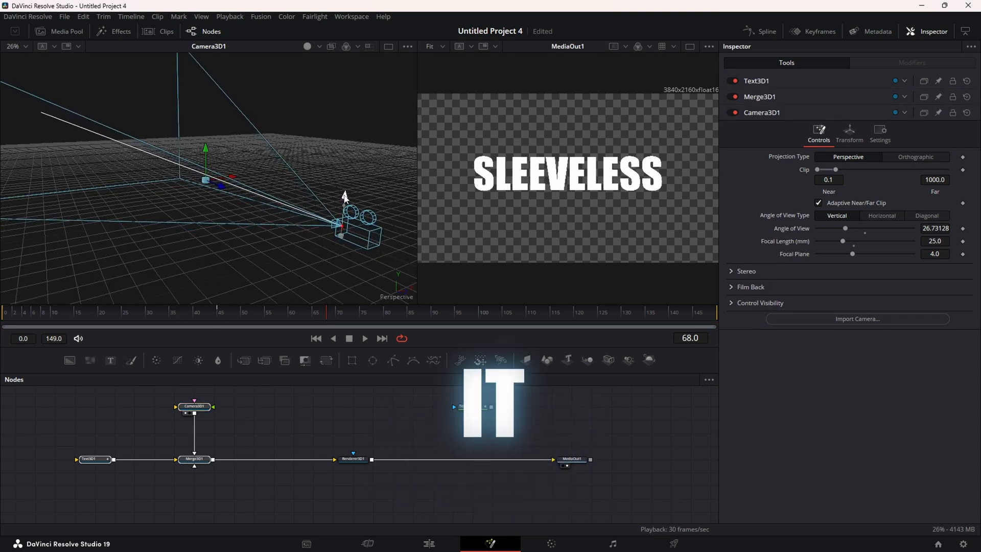
left_click(316, 338)
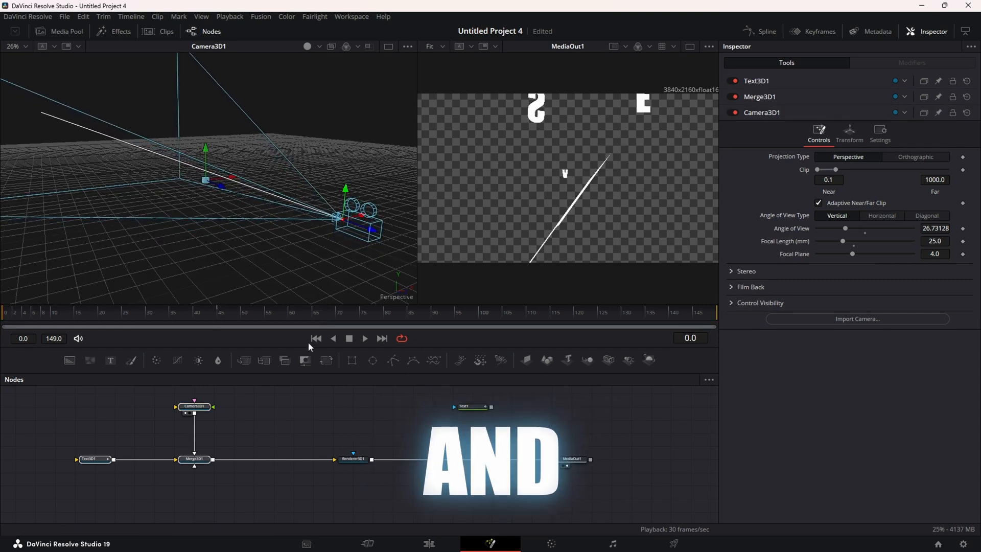
left_click(365, 339)
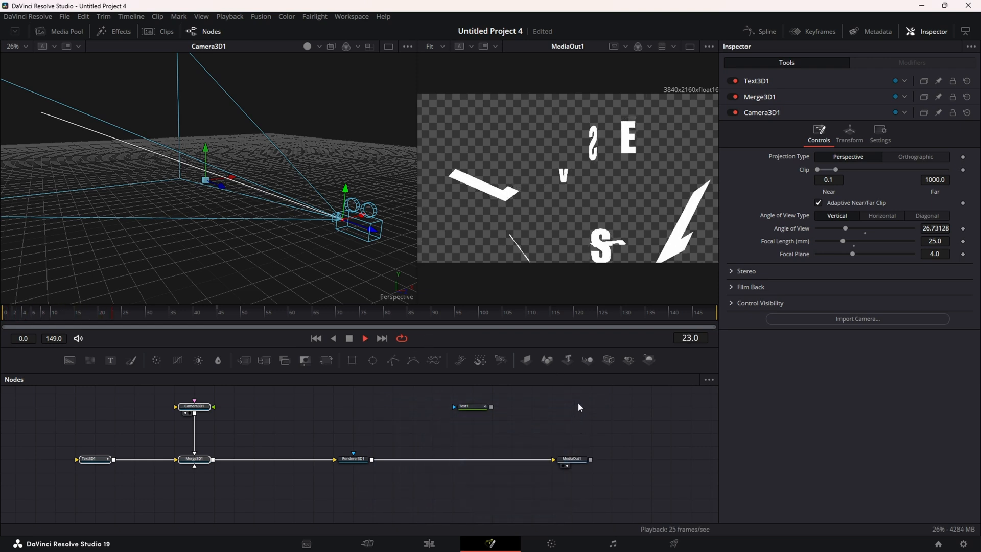
left_click(351, 341)
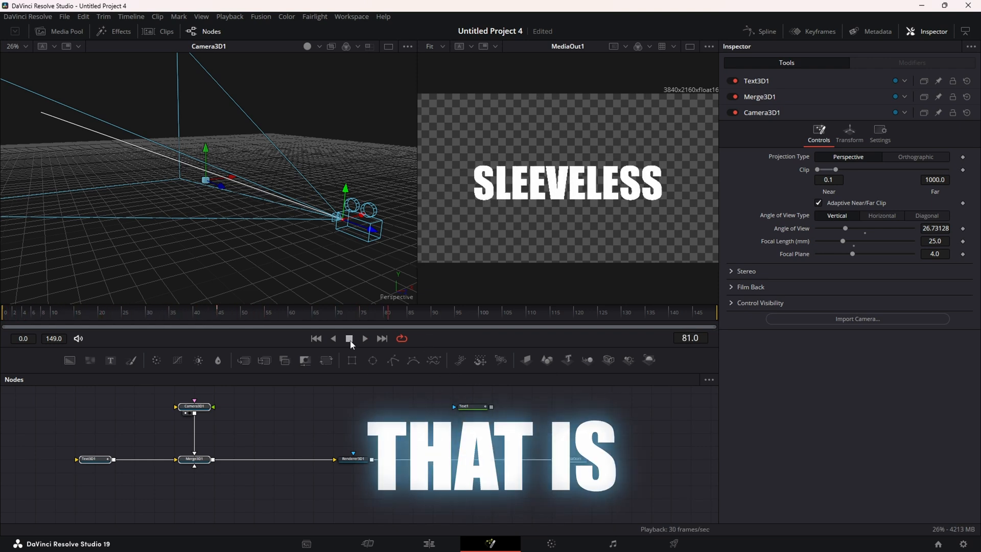
left_click(350, 462)
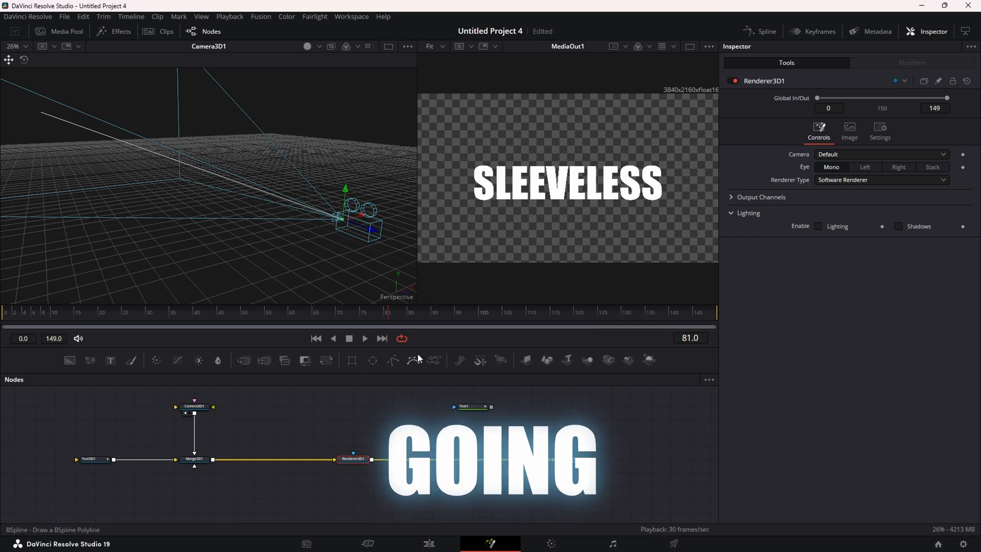
Enable lighting and shadows in Renderer3D1 and add a SpotLight into Merge3D1
left_click(819, 226)
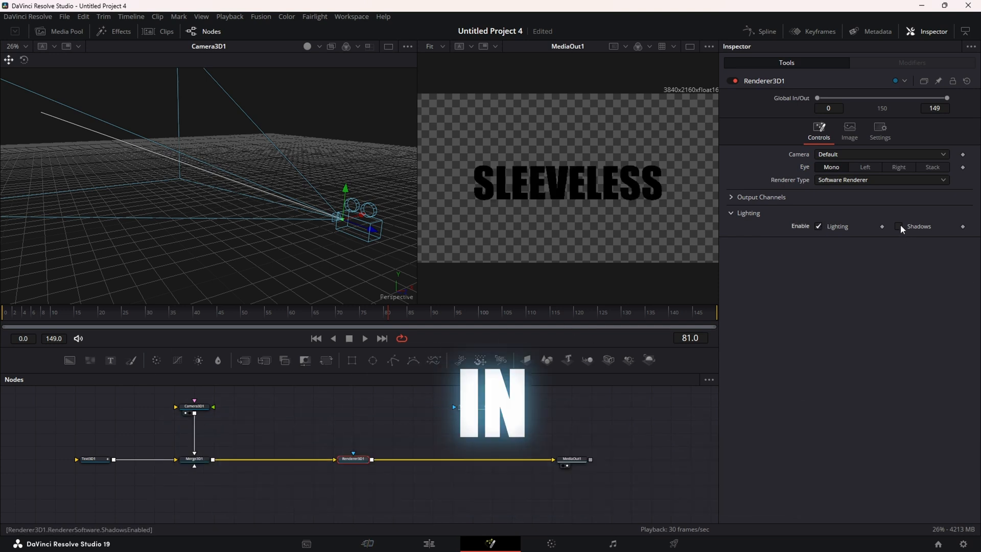
left_click(898, 226)
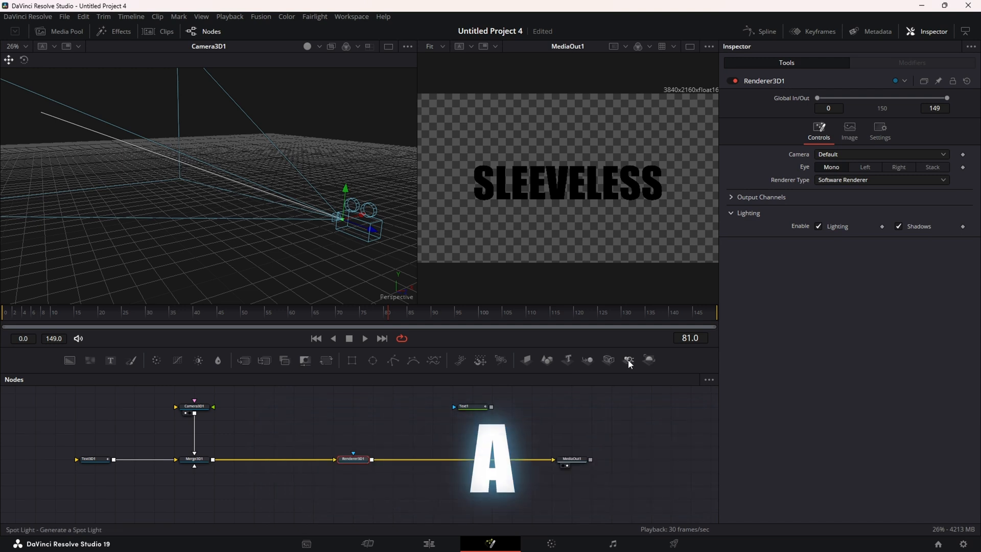
left_click_drag(628, 360, 187, 453)
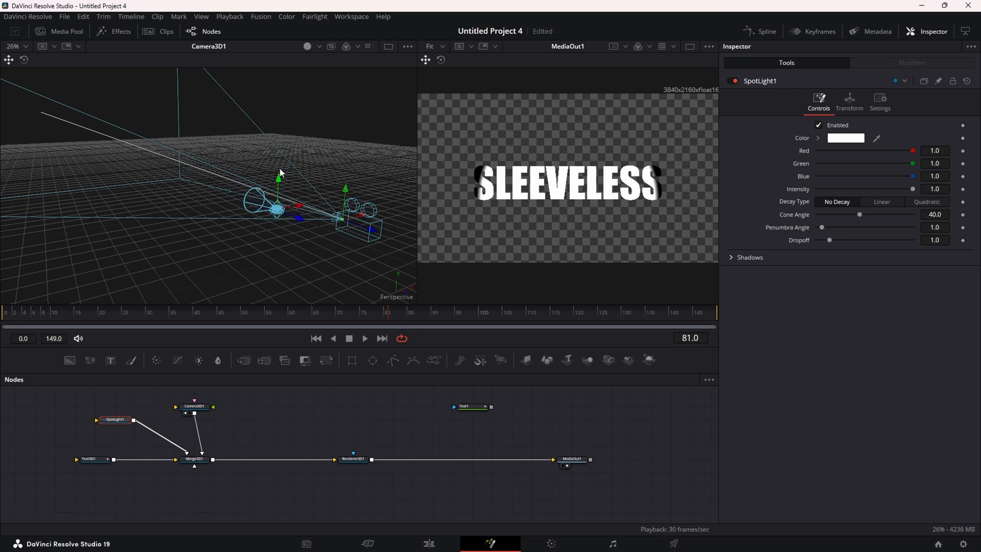
Position and aim SpotLight1 at the text with cone angle 63.05 and penumbra 9.73
left_click_drag(300, 209, 242, 251)
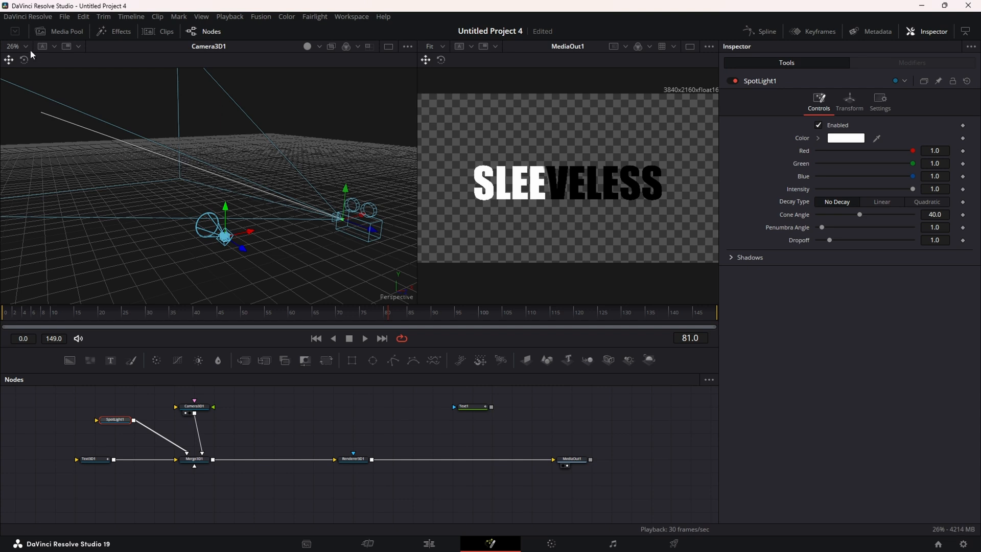
left_click_drag(287, 247, 282, 258)
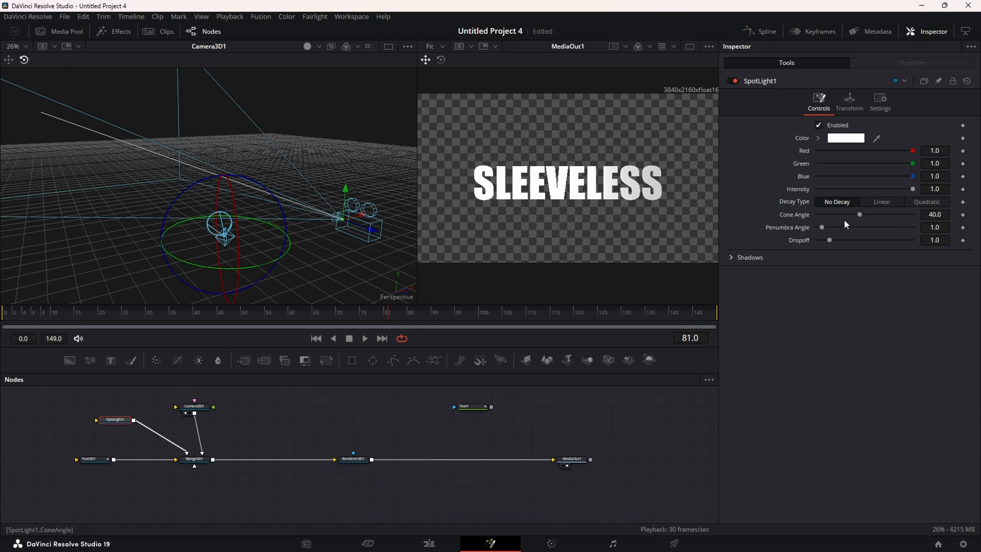
left_click_drag(860, 215, 884, 215)
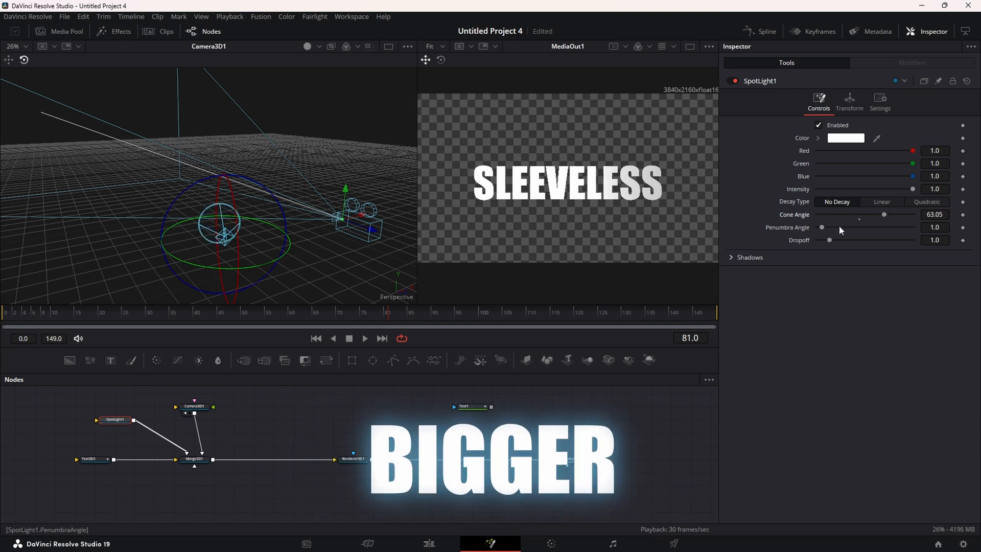
left_click_drag(824, 228, 864, 227)
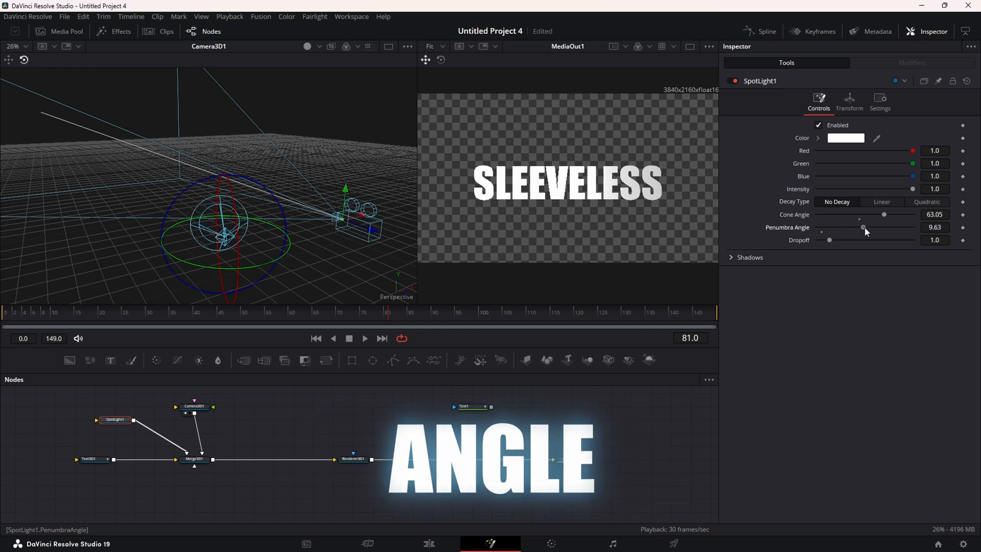
left_click(736, 257)
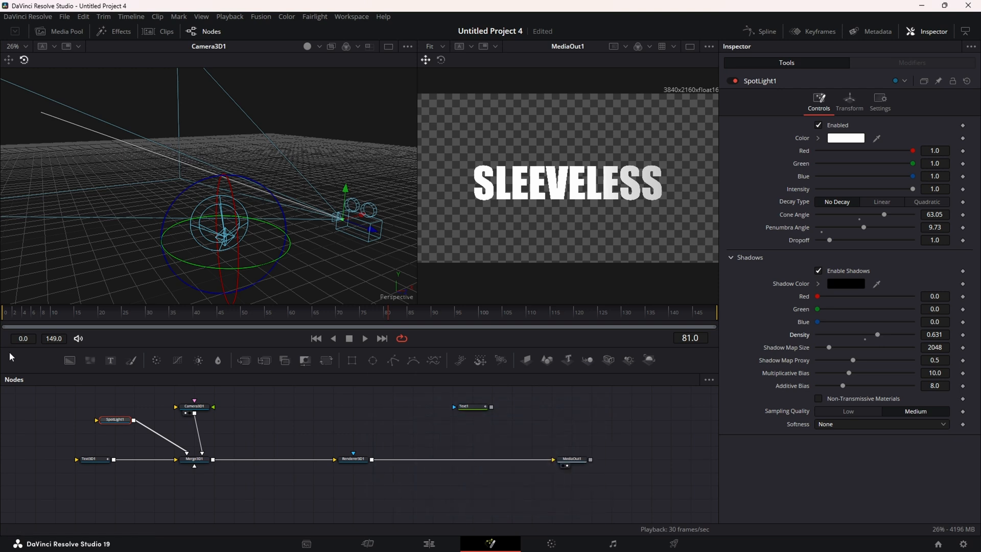
mouse_move(4, 314)
left_mouse_down()
mouse_move(309, 314)
mouse_move(2, 325)
left_mouse_up()
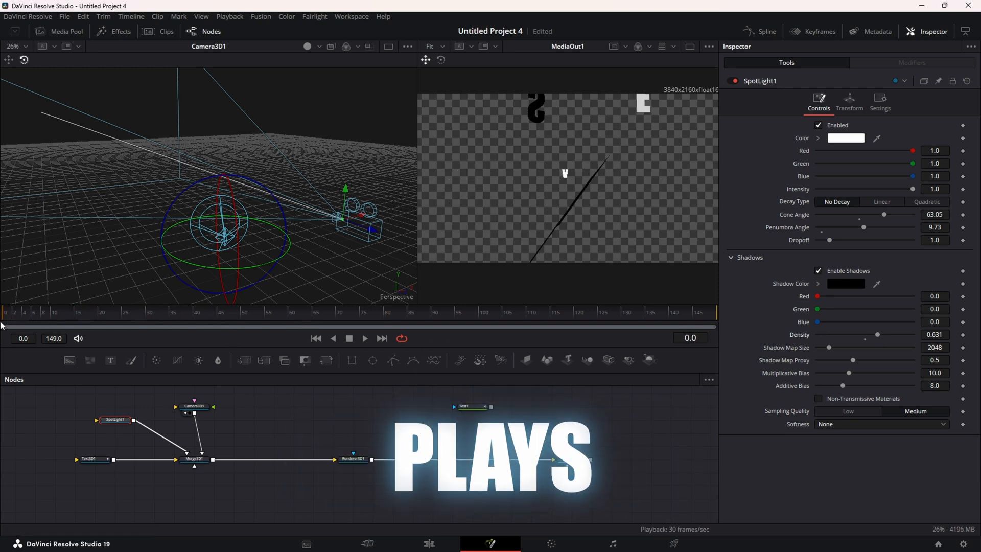
Extrude Text3D1 to depth 0.0182 with a front-only bevel of depth 0.0075 and width 0.0043
left_click(104, 462)
left_click(738, 445)
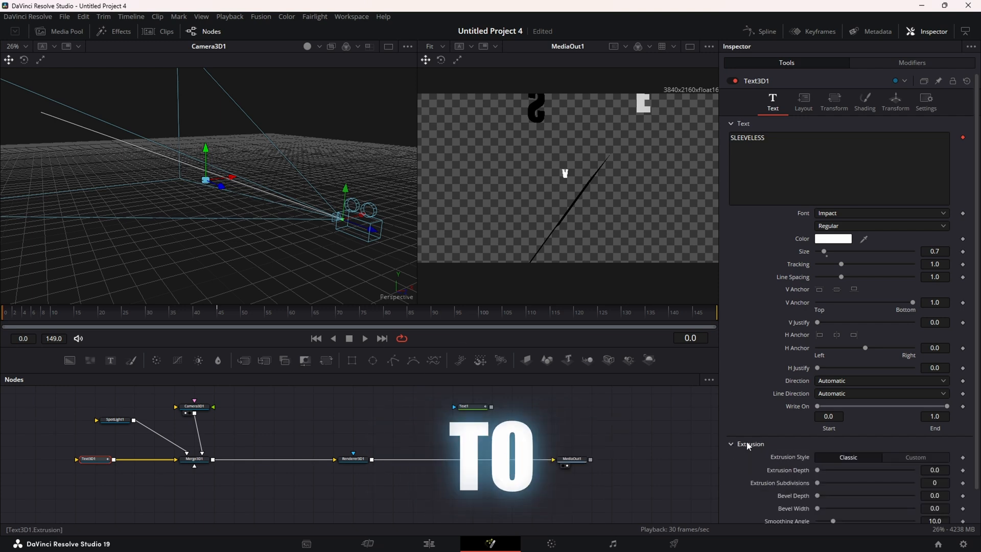
scroll(814, 456, "down", 1)
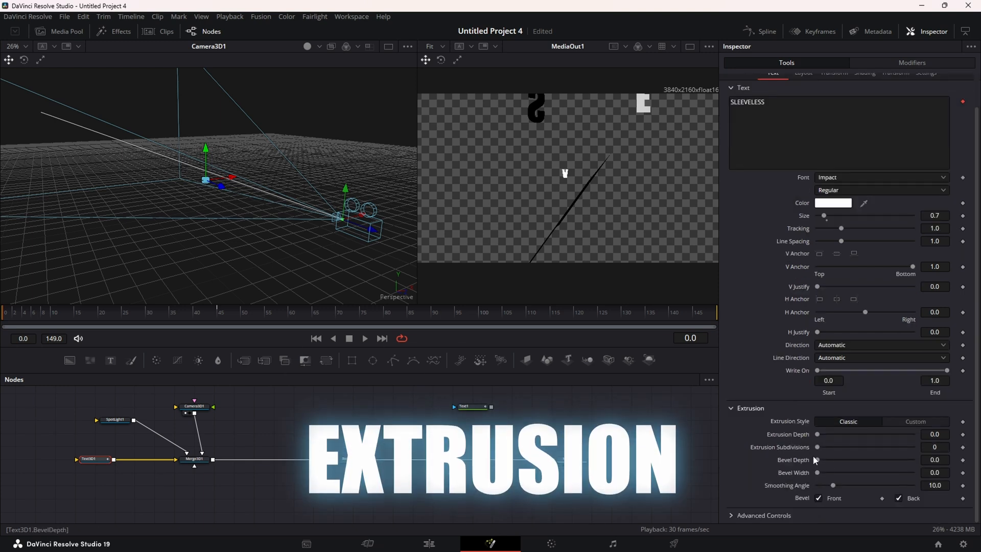
left_click(899, 498)
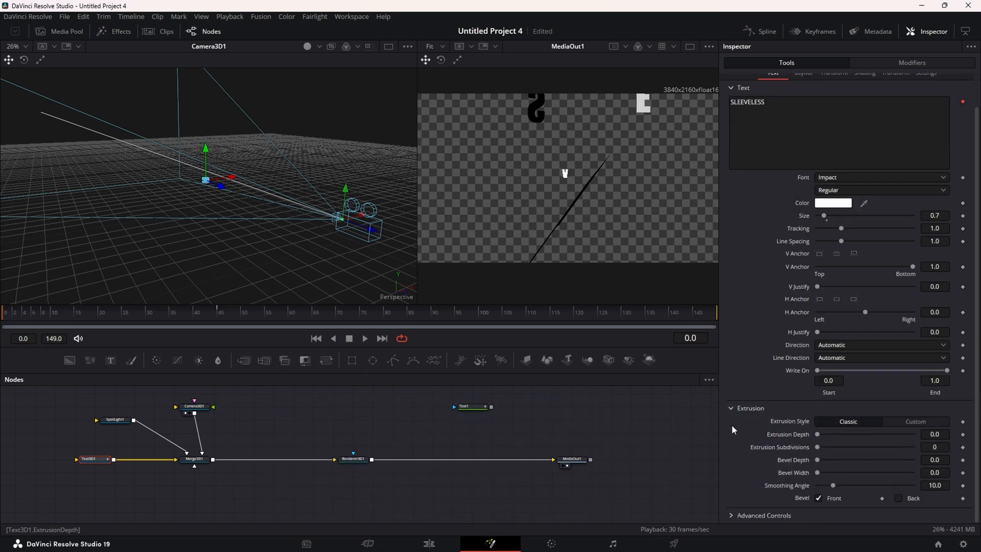
left_click_drag(817, 434, 826, 434)
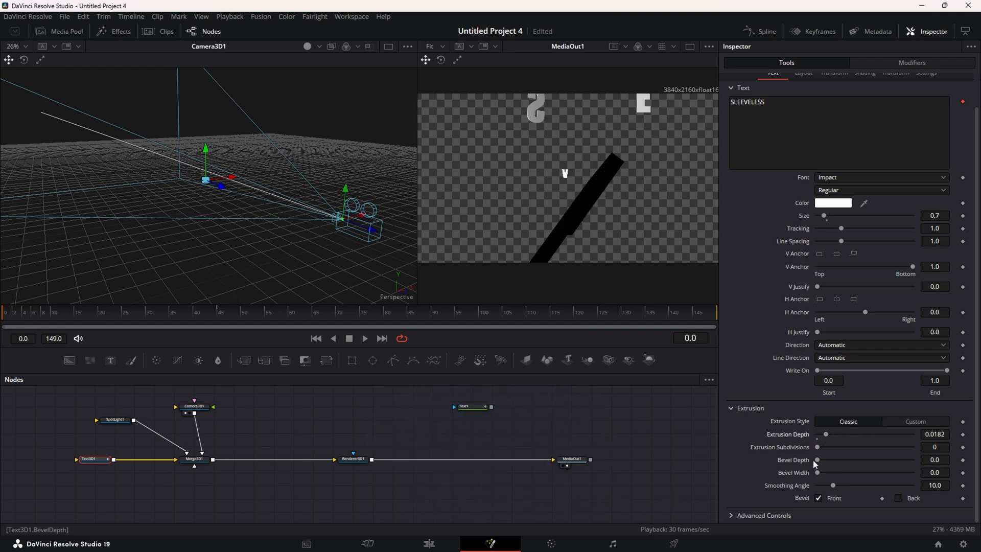
left_click_drag(817, 459, 819, 473)
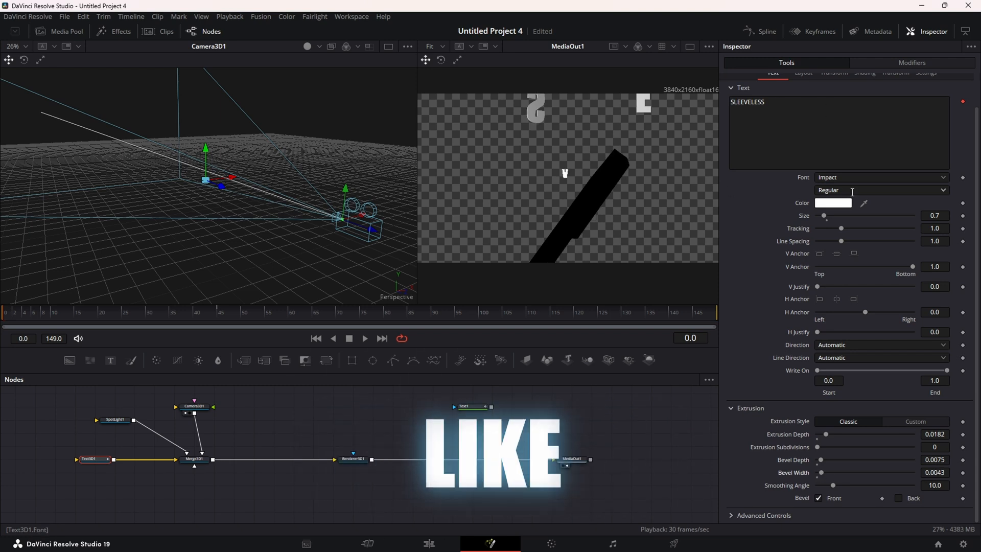
scroll(864, 112, "up", 2)
left_click(865, 101)
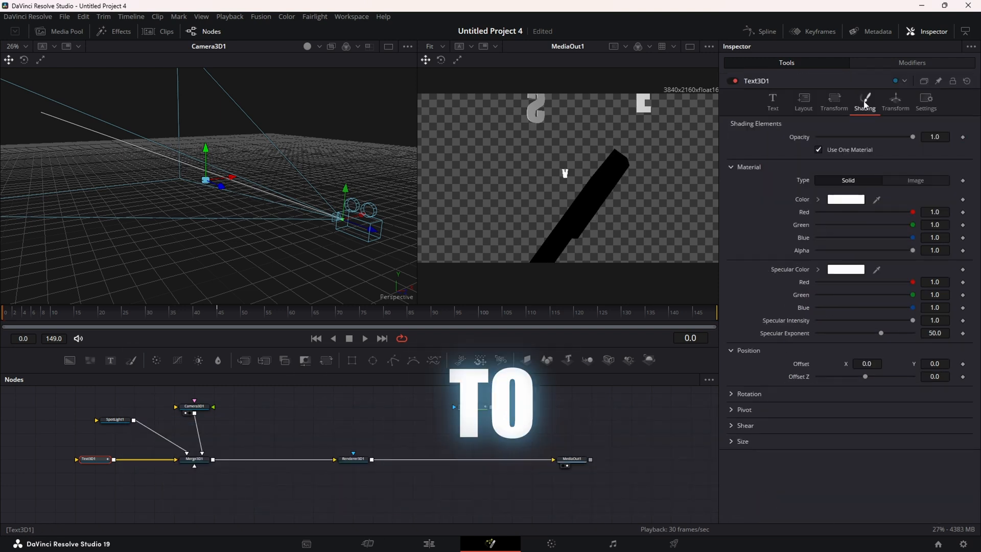
Give the text's bevel a separate material coloured #4b4b4b and preview the animation
left_click(819, 150)
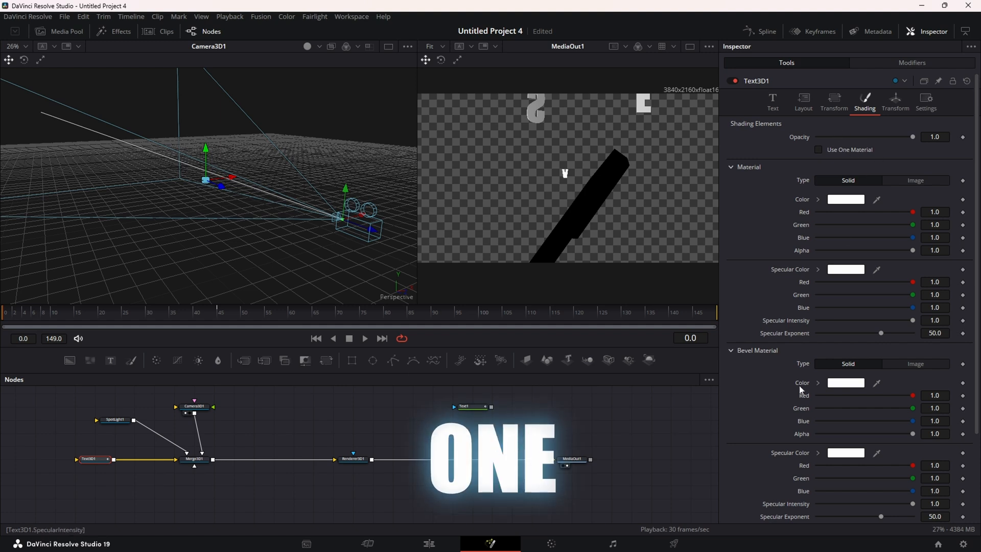
left_click(838, 384)
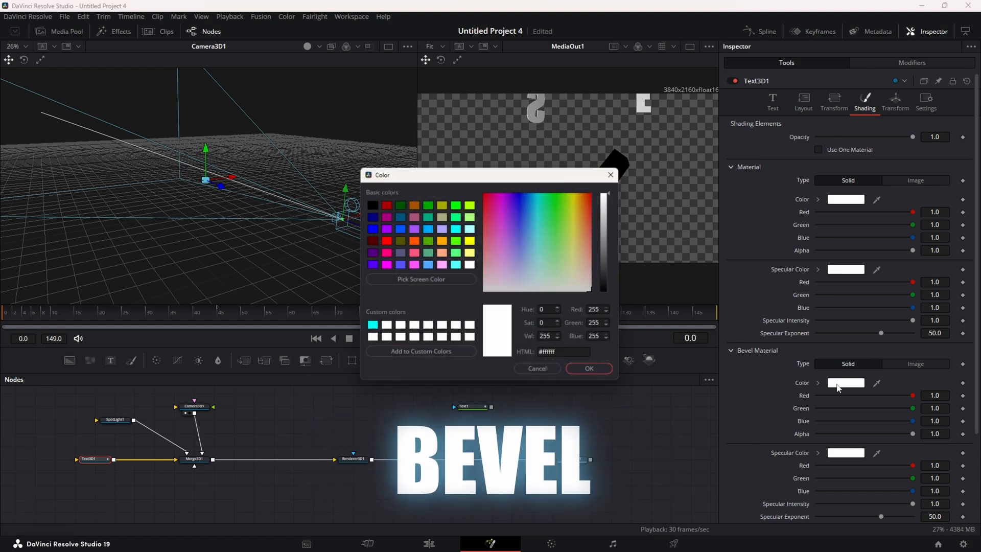
left_click(608, 272)
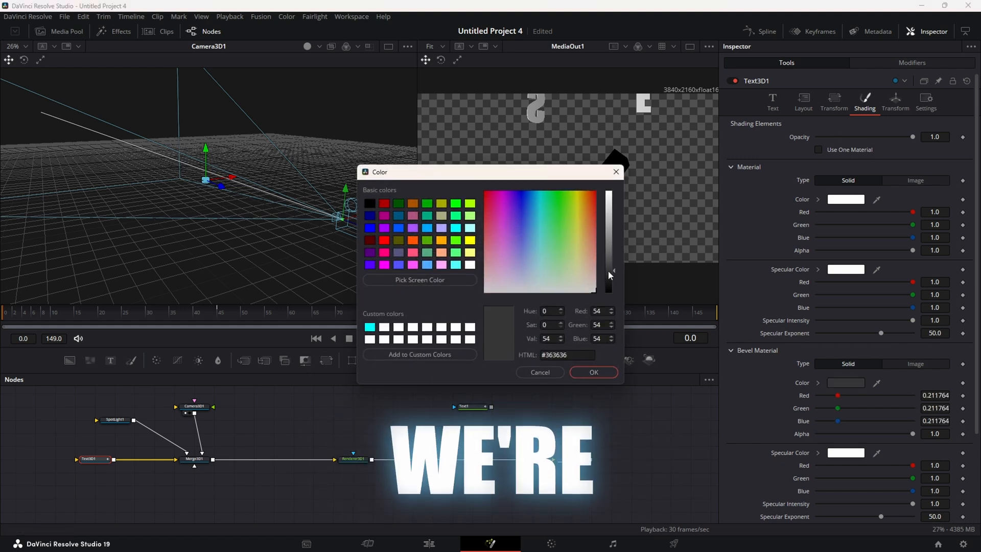
left_click_drag(612, 271, 610, 263)
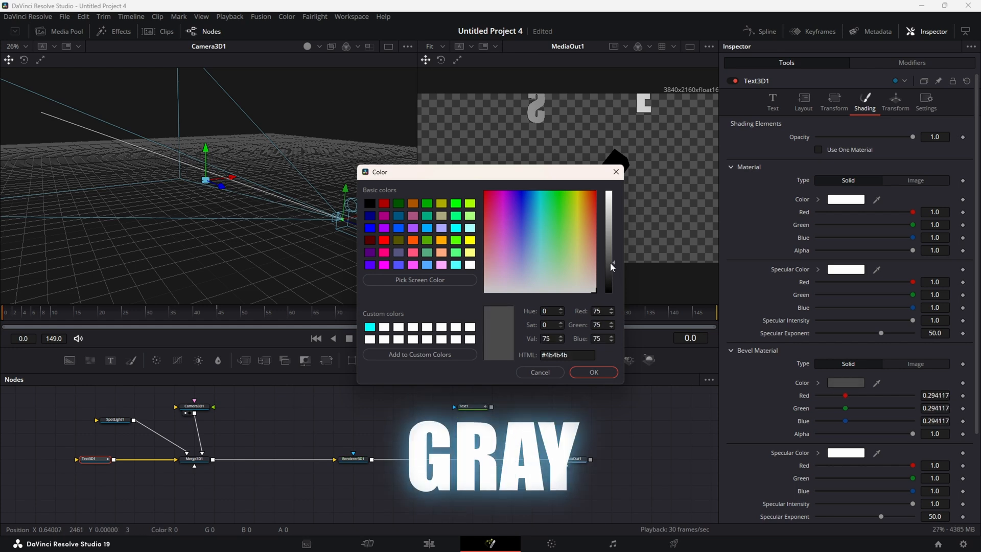
left_click_drag(204, 321, 108, 327)
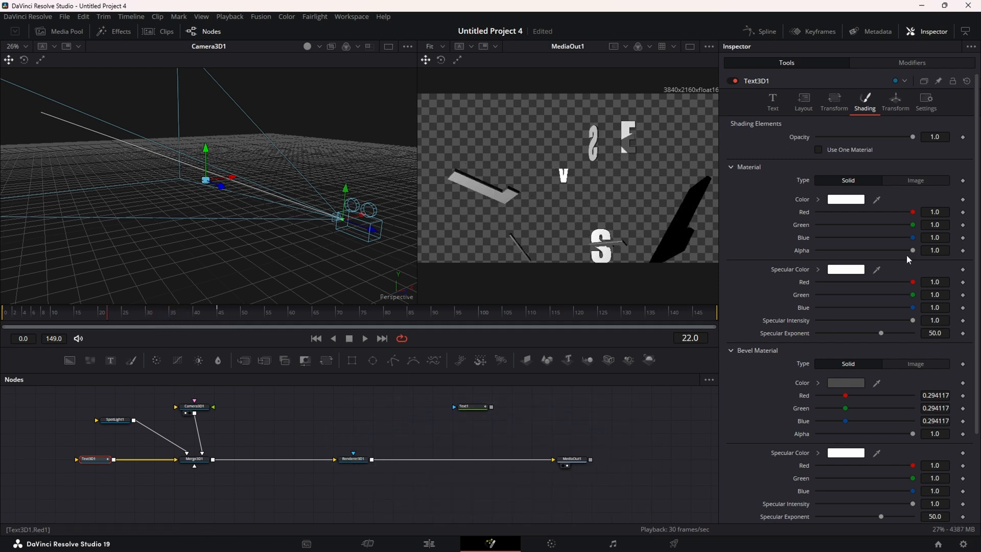
Raise Text3D1's Extrusion Subdivisions to 10 and scrub back to frame 0
left_click(772, 101)
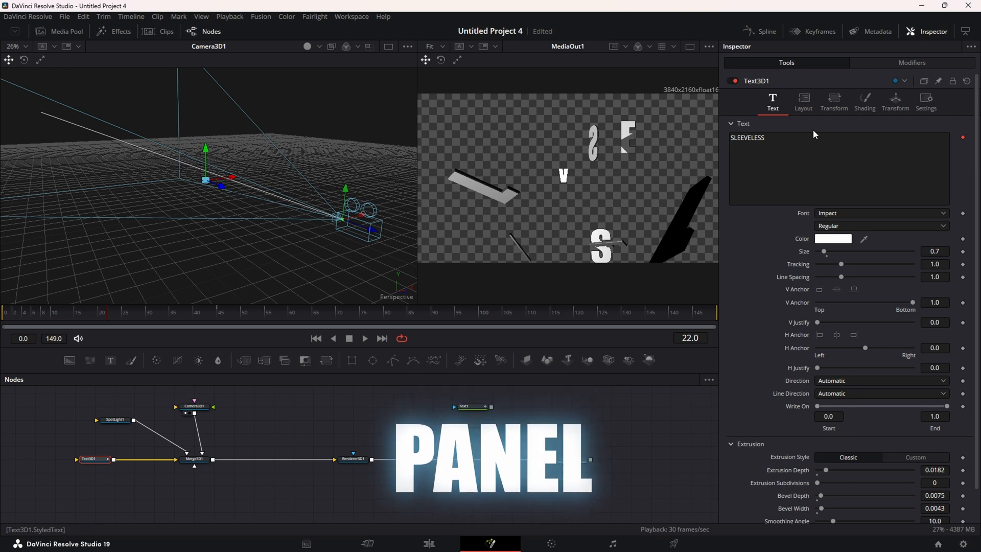
scroll(864, 433, "down", 1)
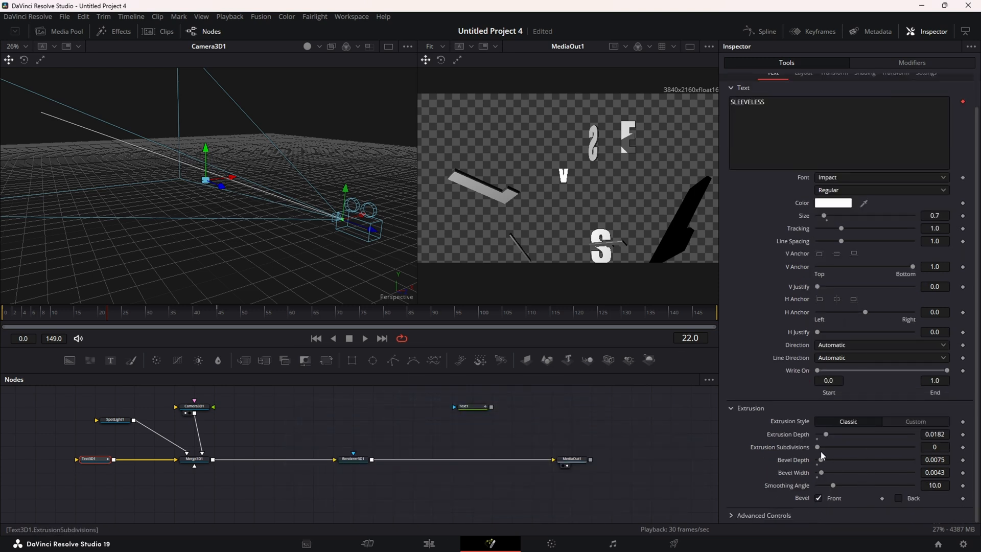
left_click_drag(880, 451, 924, 453)
left_click_drag(95, 313, 295, 320)
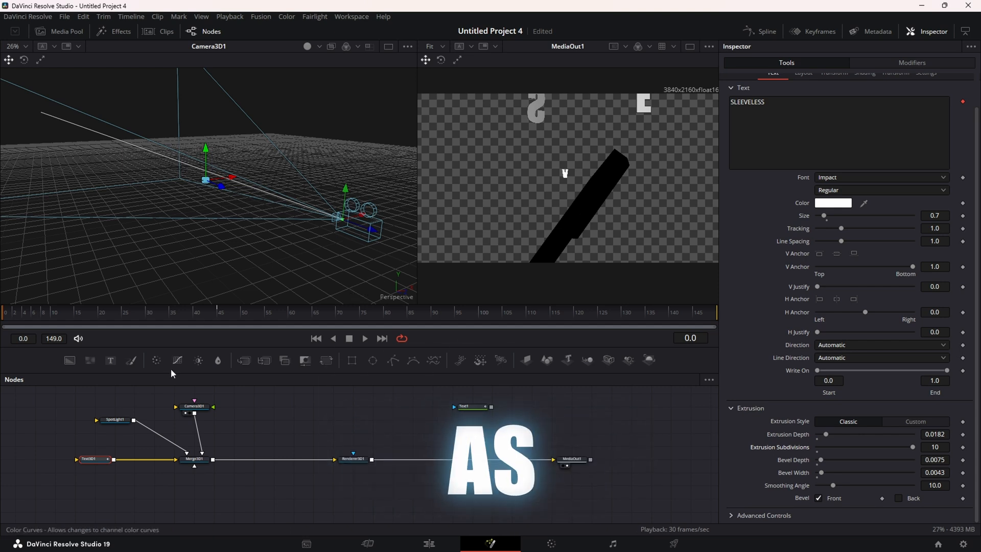
Keyframe SpotLight1's intensity at 0 on frame 0, then raise it to 1.0
left_click(121, 426)
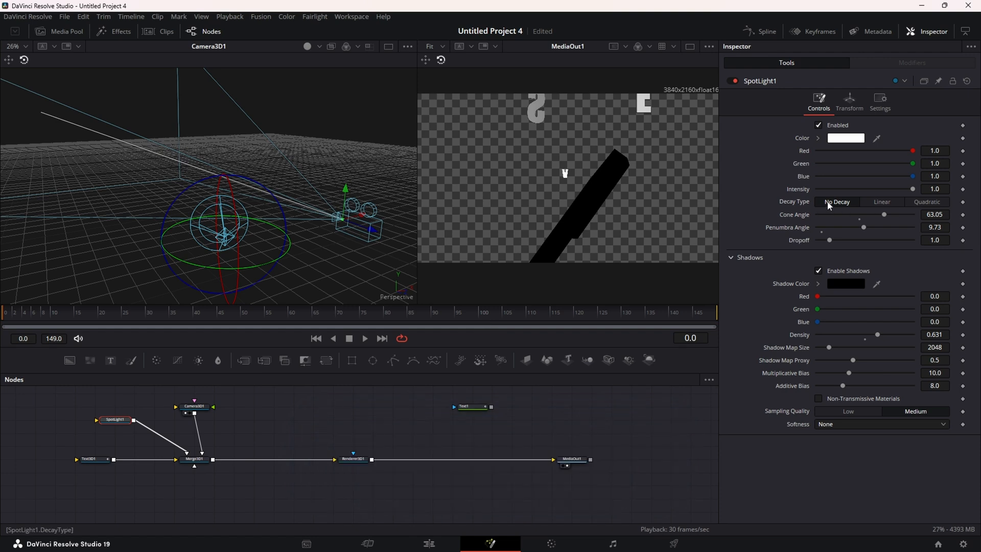
left_click_drag(913, 189, 780, 199)
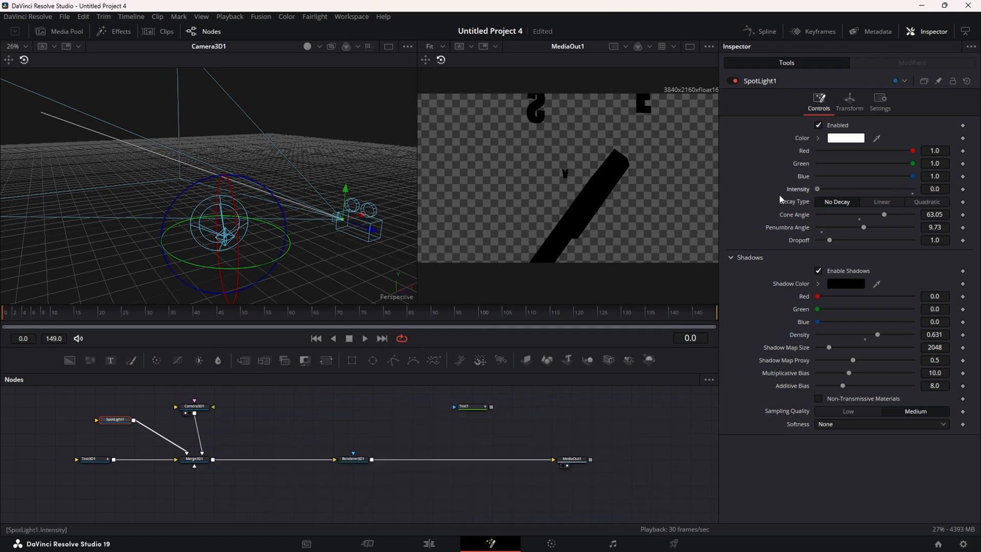
left_click(963, 189)
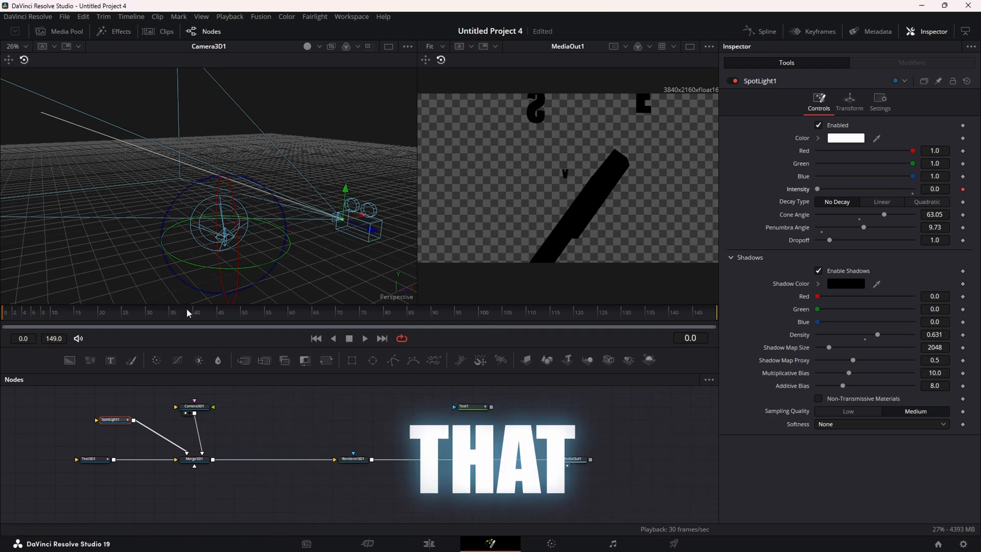
left_click_drag(3, 315, 79, 318)
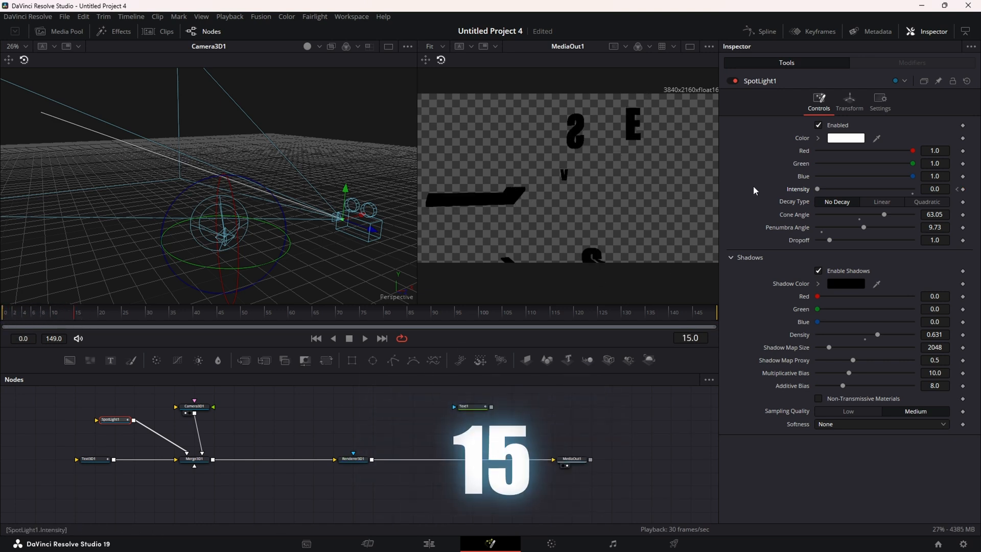
left_click_drag(820, 189, 917, 187)
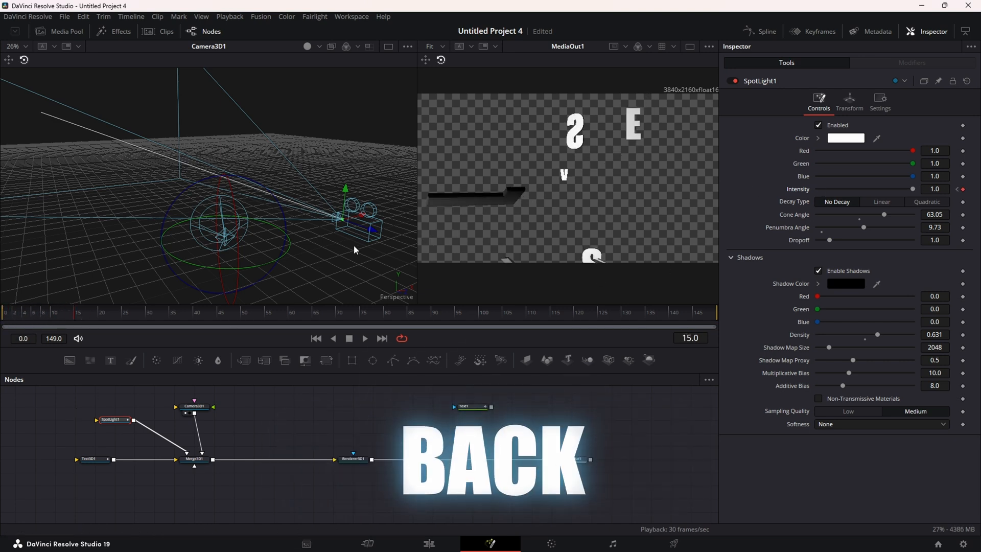
Move Camera3D1 to a new starting position at frame 0
left_click(202, 409)
left_click_drag(78, 321, 1, 321)
left_click_drag(372, 233, 339, 229)
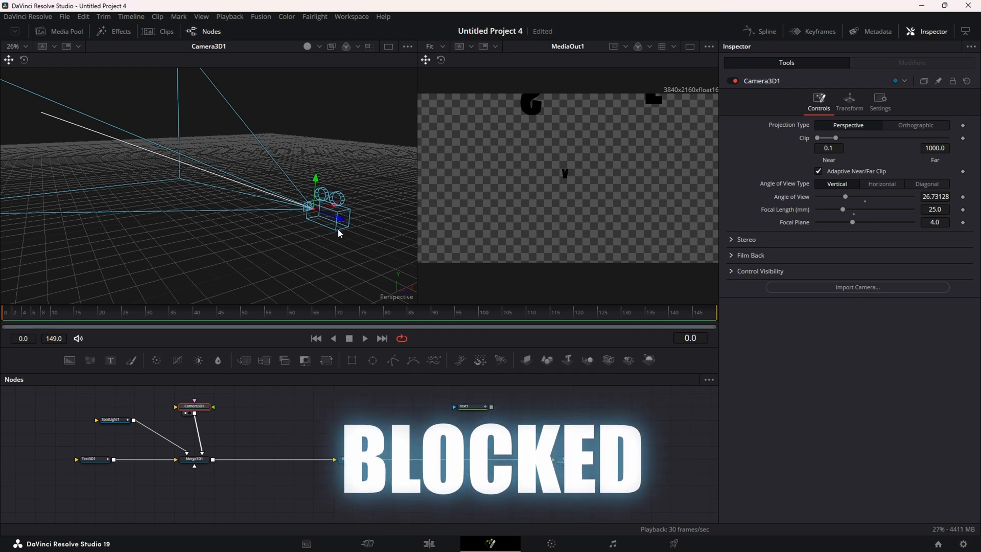
Keyframe Camera3D1's translation framing SLEEVELESS at frame 54, pulled back along Z at frame 0
left_click_drag(87, 311, 262, 311)
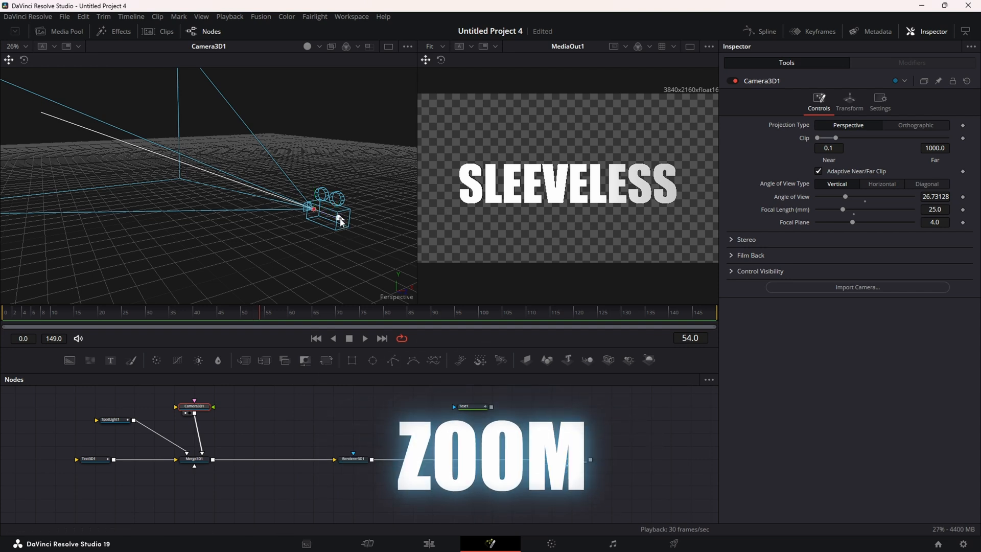
left_click_drag(339, 220, 375, 233)
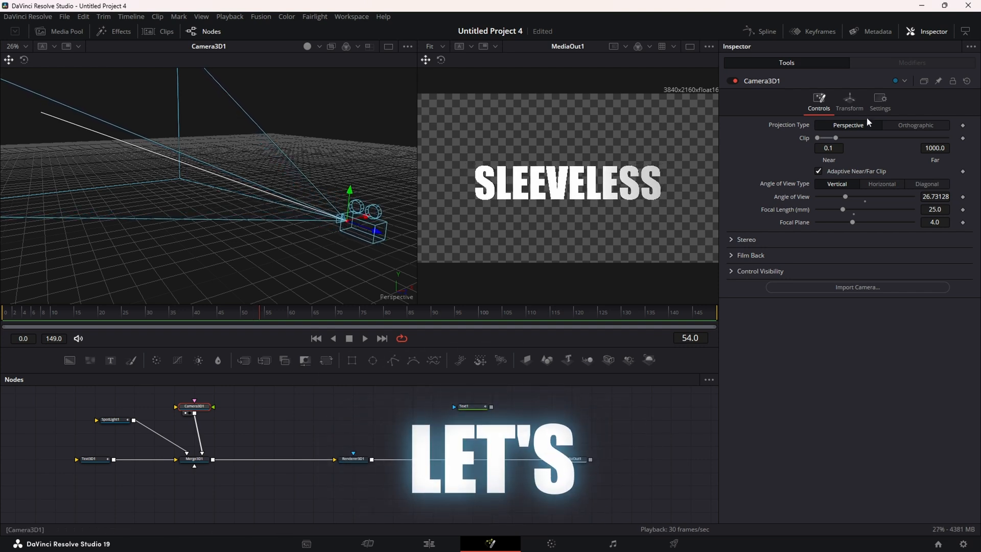
left_click(850, 102)
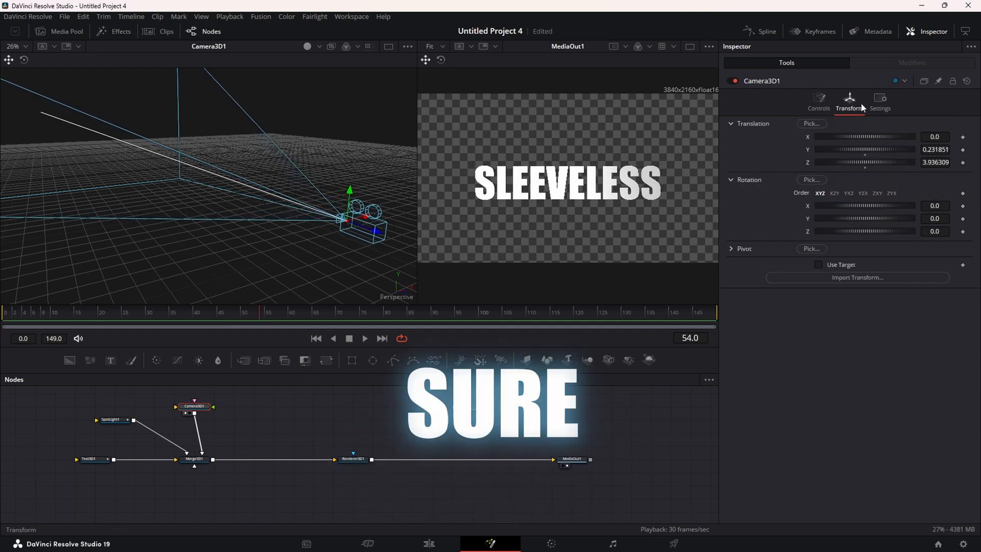
left_click(963, 163)
left_click(316, 339)
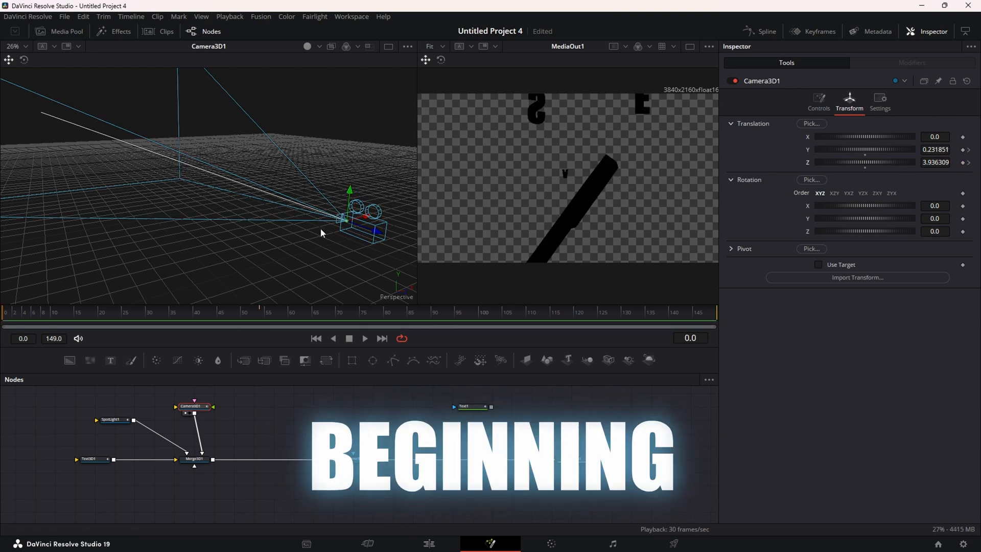
left_click_drag(384, 230, 340, 229)
left_click_drag(7, 318, 262, 317)
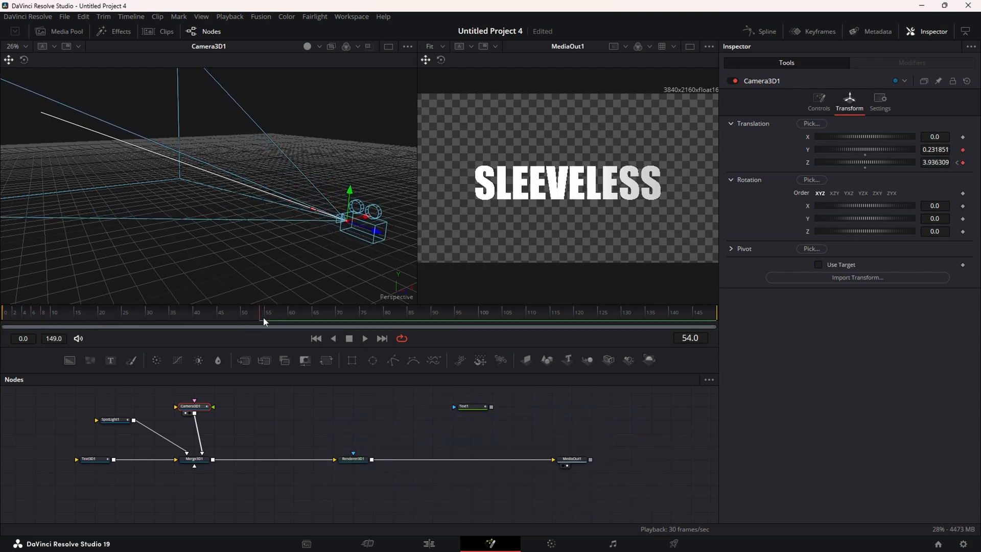
Put a black Background1 behind the render via swapped Merge1 inputs, and add SpotLight2 to Merge3D1
left_click(378, 486)
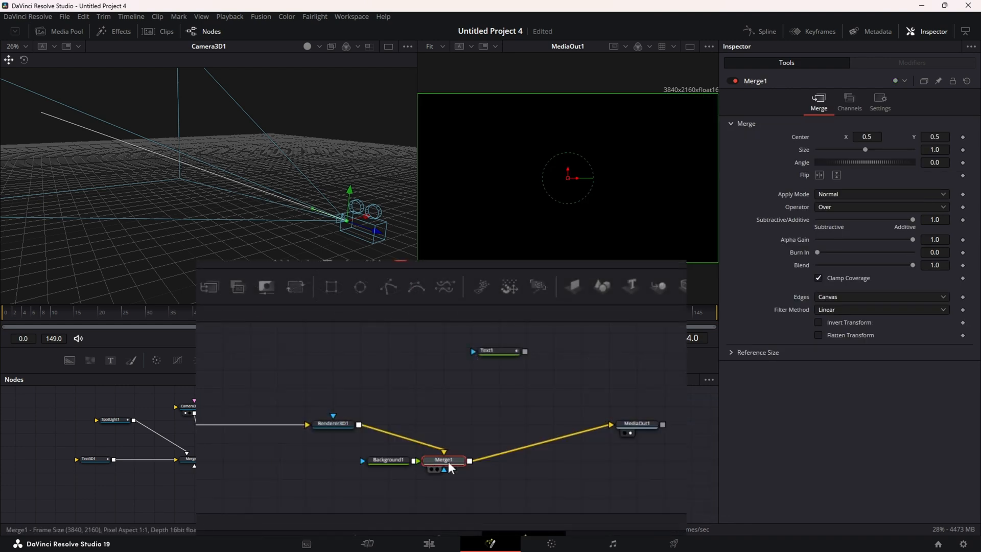
key("ctrl+t")
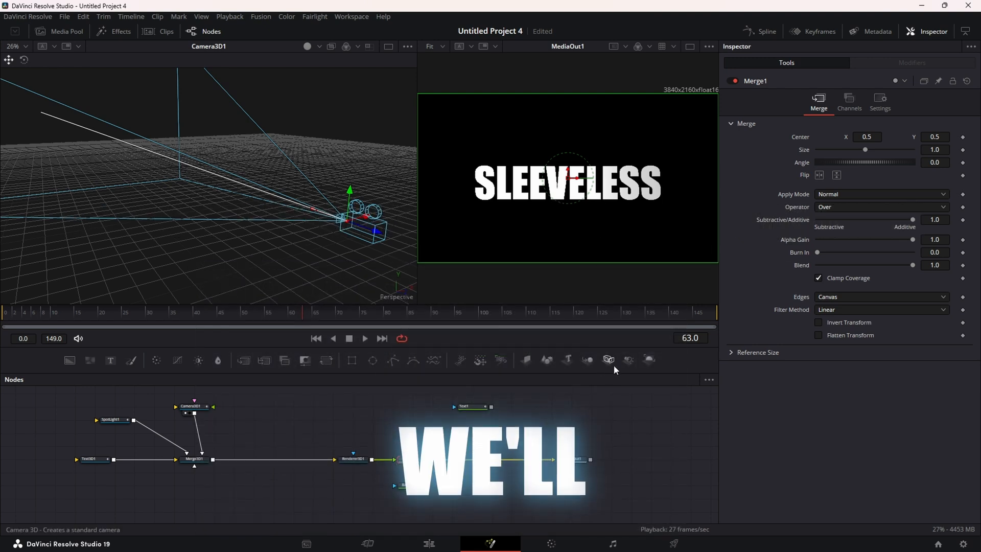
left_click_drag(629, 359, 194, 460)
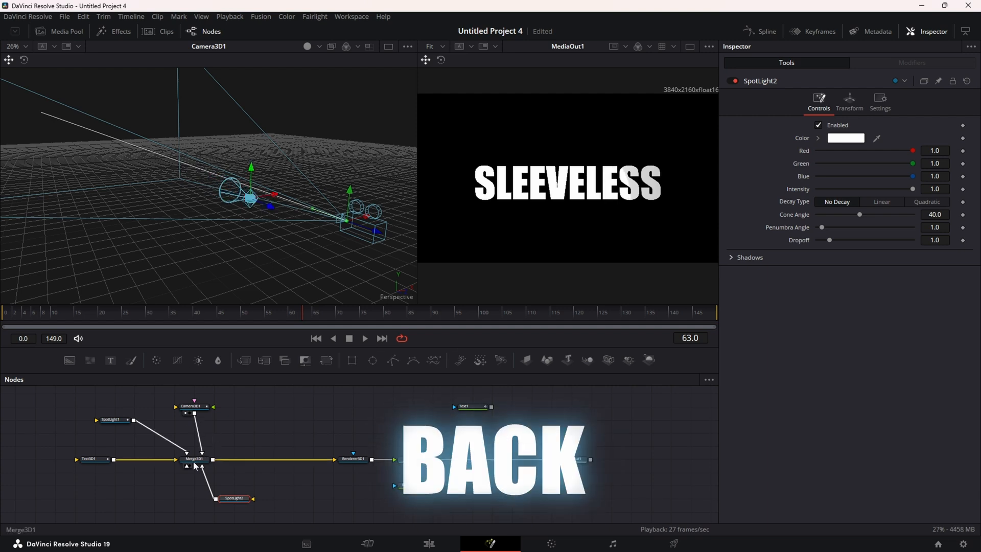
Rotate SpotLight2 in the 3D viewer so it aims at the text
left_click_drag(195, 460, 194, 447)
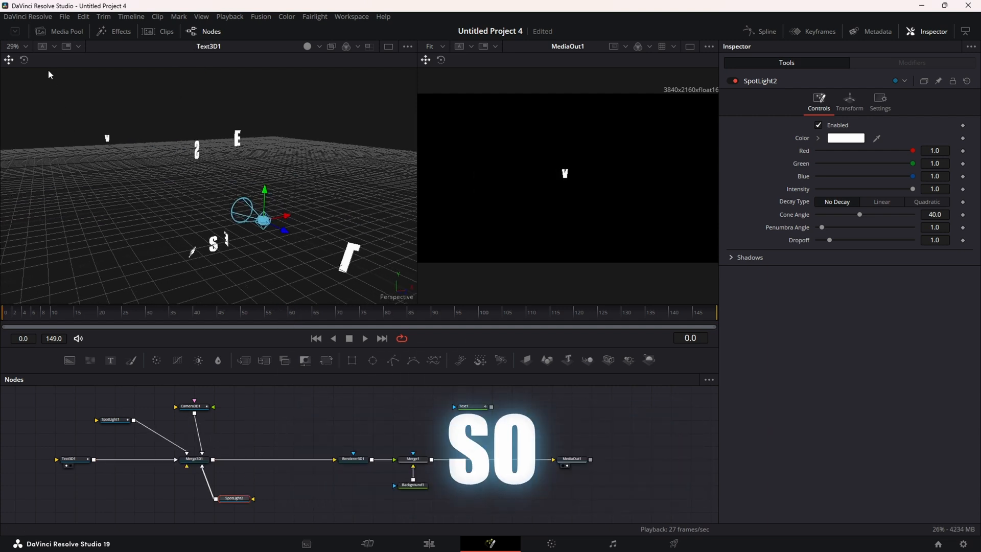
key("w")
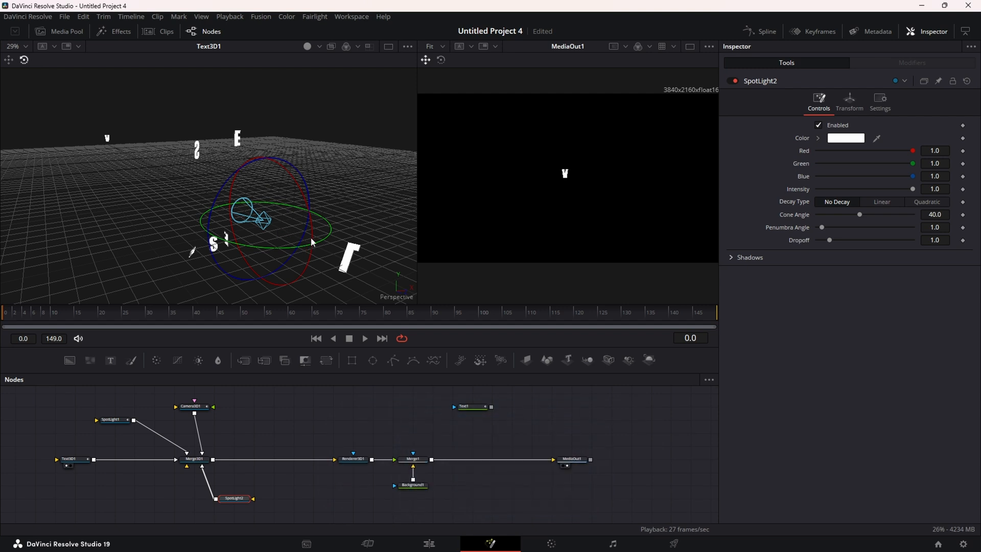
left_click_drag(314, 240, 360, 204)
left_click_drag(377, 151, 381, 131)
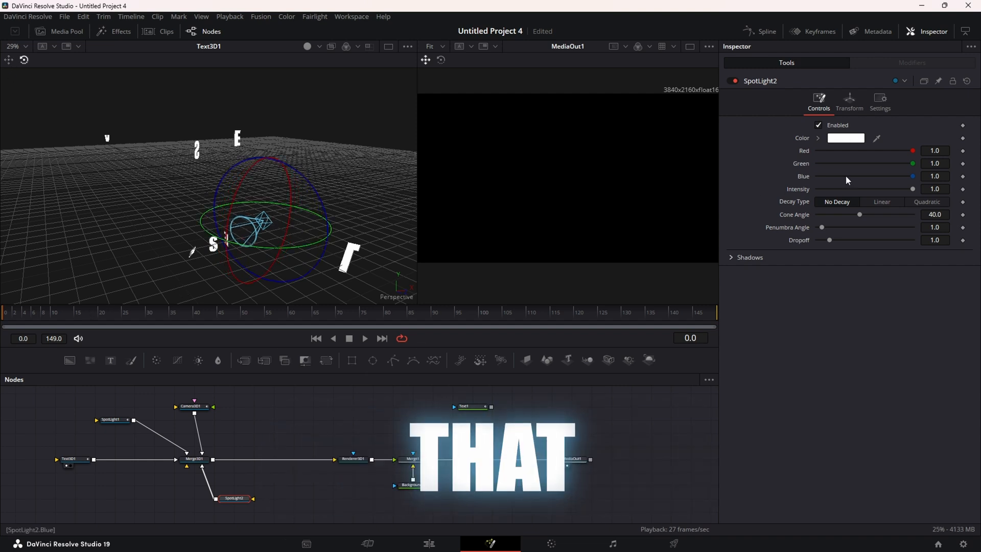
Make SpotLight2 green (Red 0, Green 0.666666, Blue 0) and preview the lit text
left_click(833, 140)
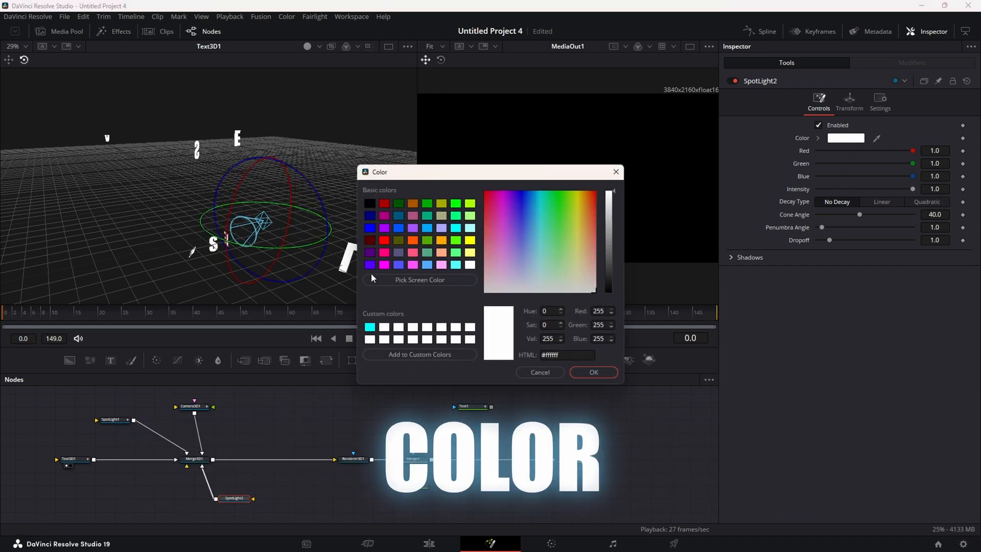
left_click(428, 204)
left_click(594, 372)
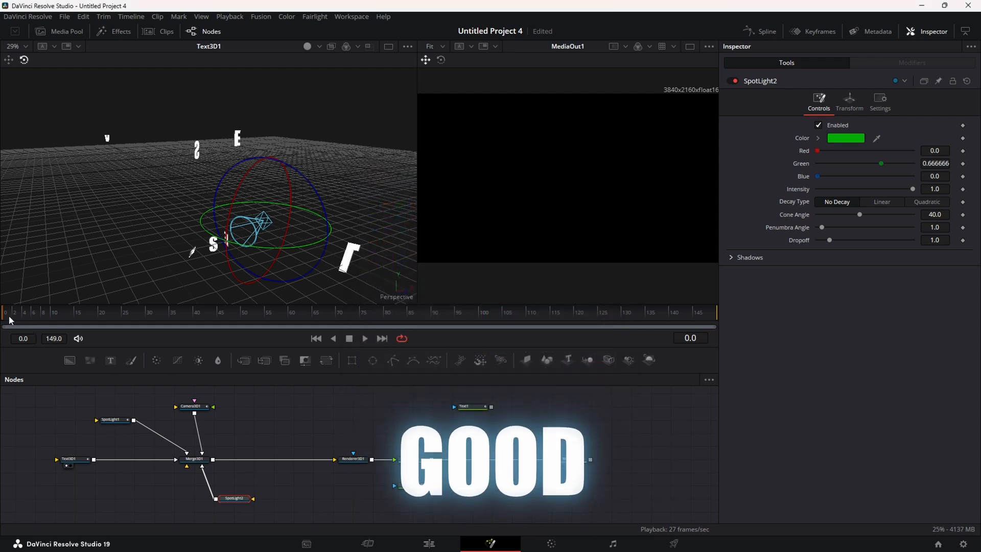
left_click_drag(11, 321, 237, 310)
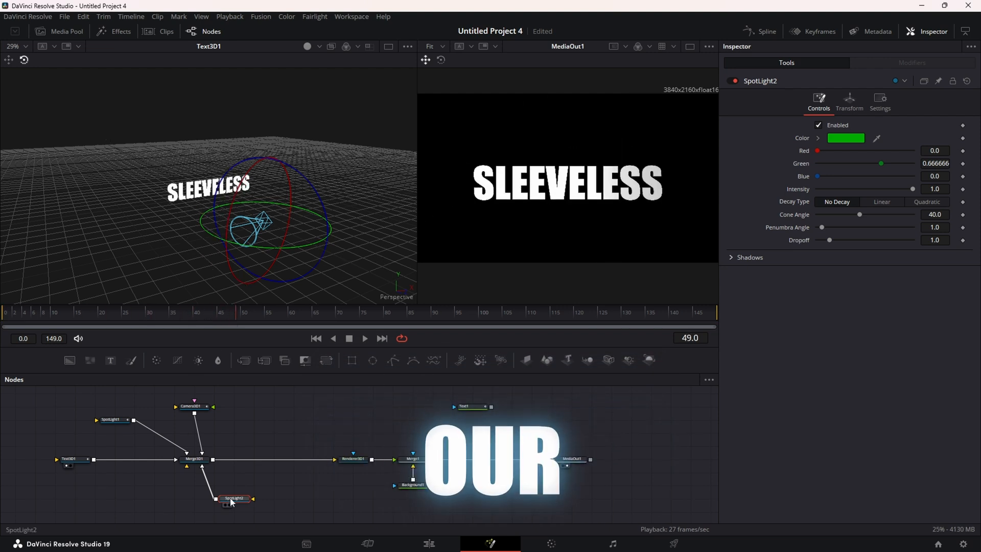
Keyframe SpotLight2's Rotation Y at 111.9728 on frame 0, then rotate it at frame 53
left_click(855, 103)
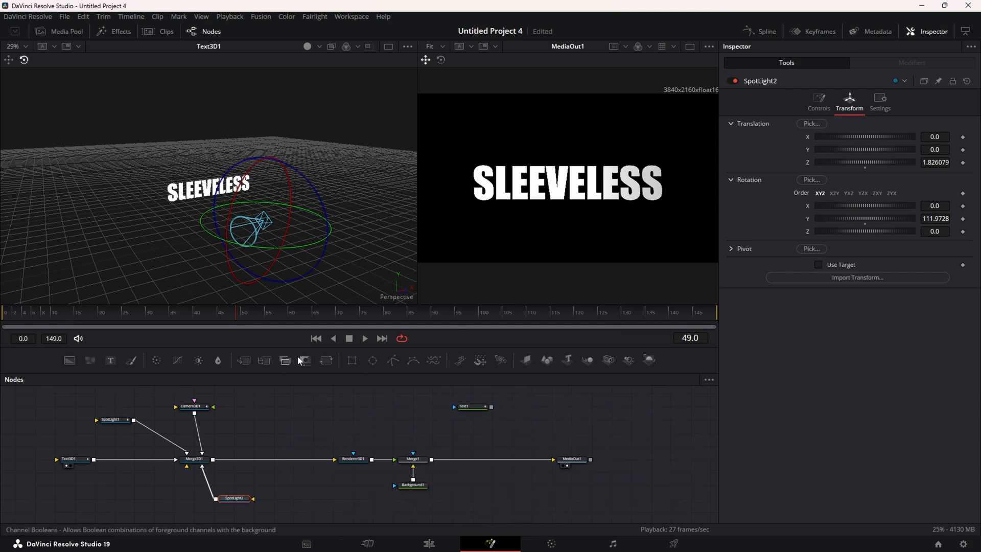
left_click(316, 338)
left_click(962, 219)
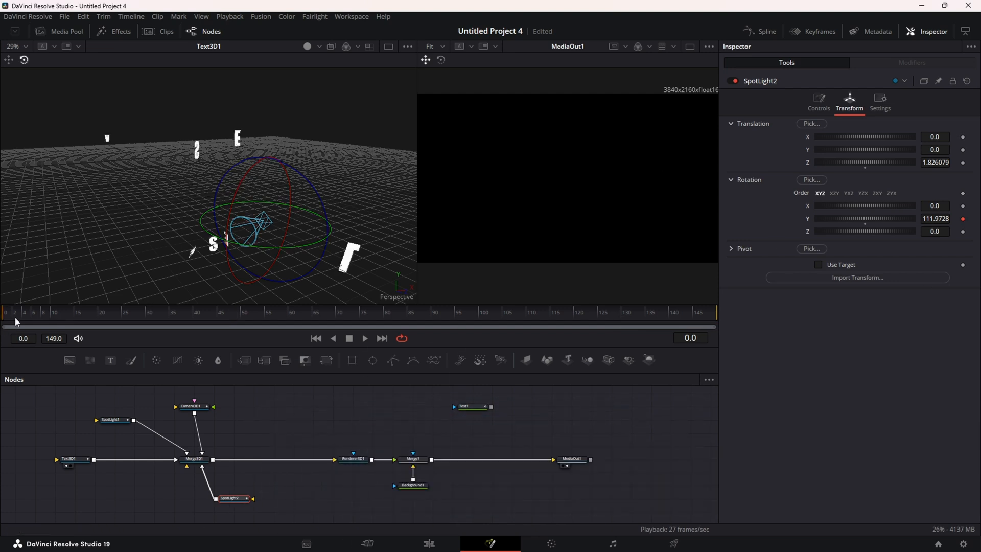
left_click_drag(17, 322, 256, 312)
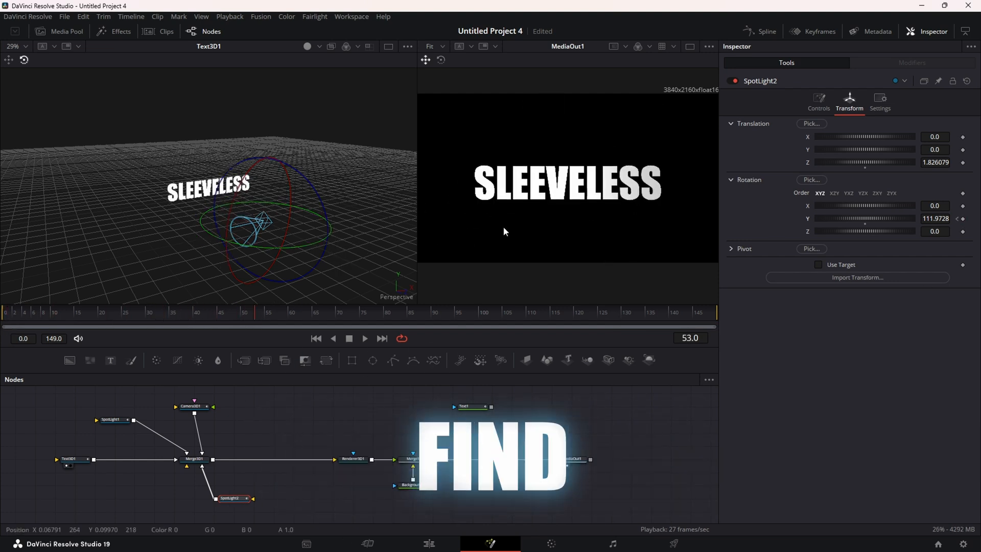
left_click_drag(317, 245, 146, 248)
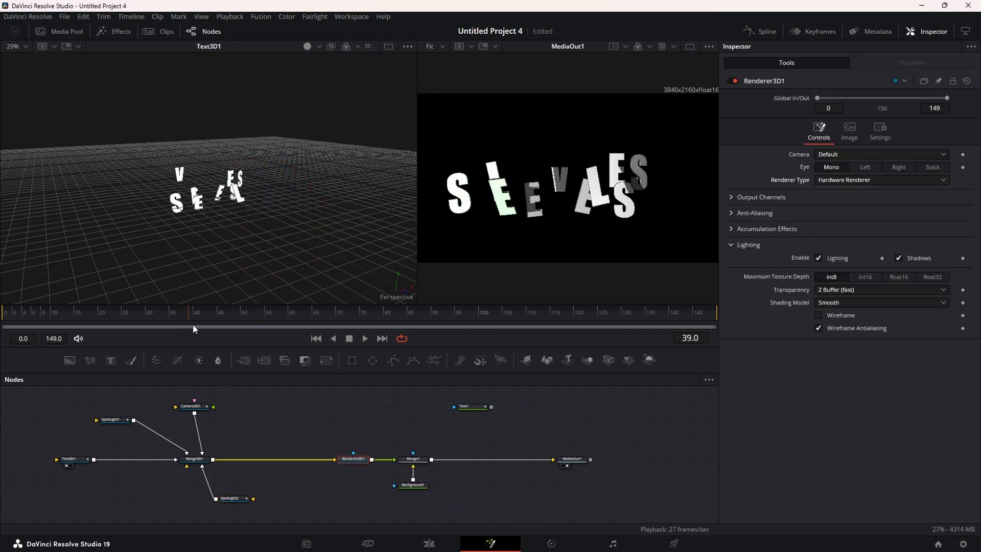
left_click_drag(193, 324, 226, 326)
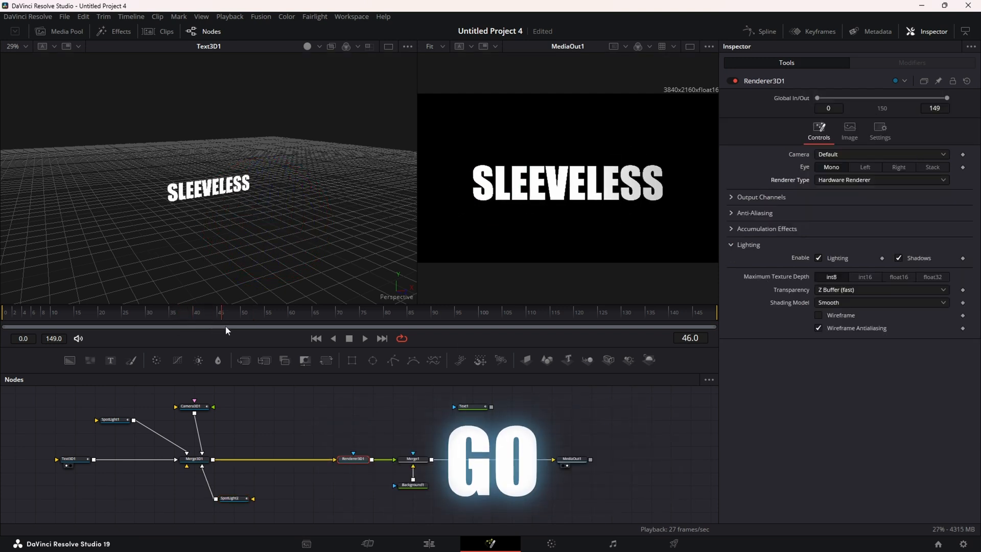
View the full scene through Merge3D1 and preview the light sweep across earlier frames
left_click(194, 458)
key("1")
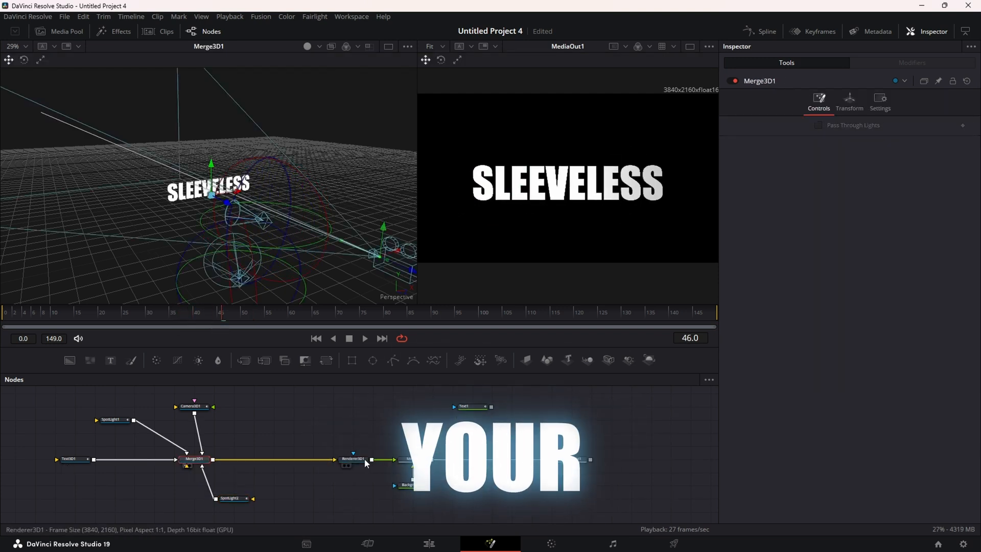
left_click(364, 458)
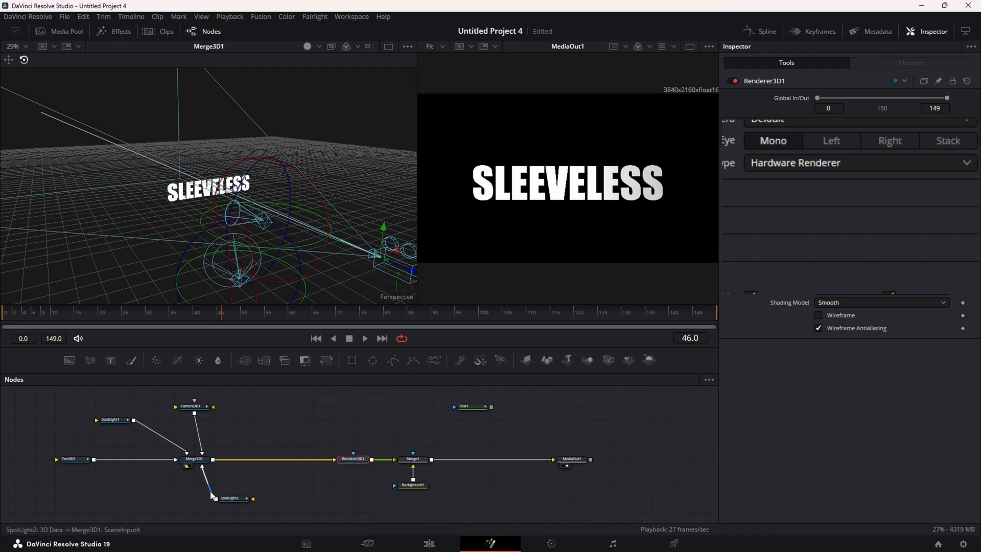
left_click_drag(127, 313, 293, 313)
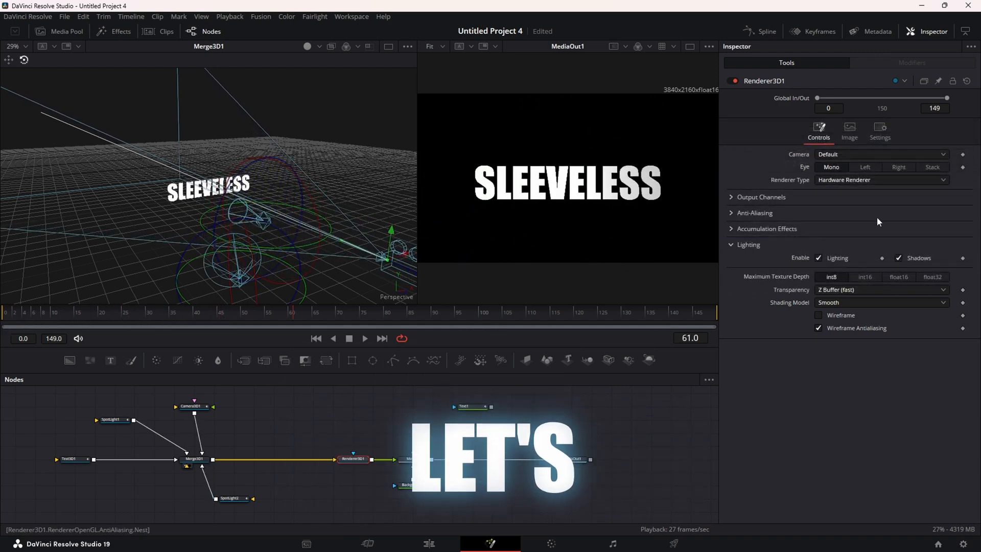
left_click(227, 497)
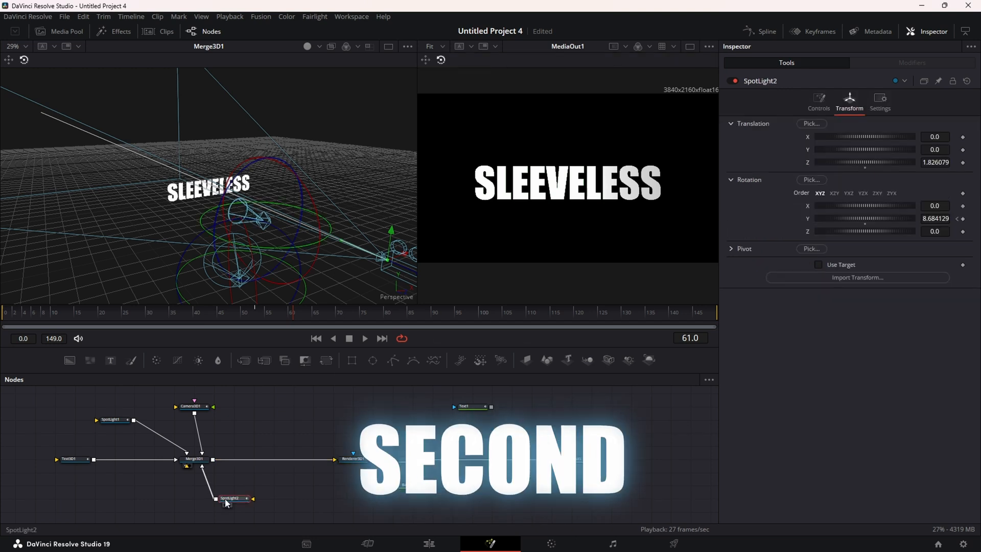
Widen SpotLight2's Cone Angle to 58.72 and raise Penumbra Angle to 4.49
left_click(828, 107)
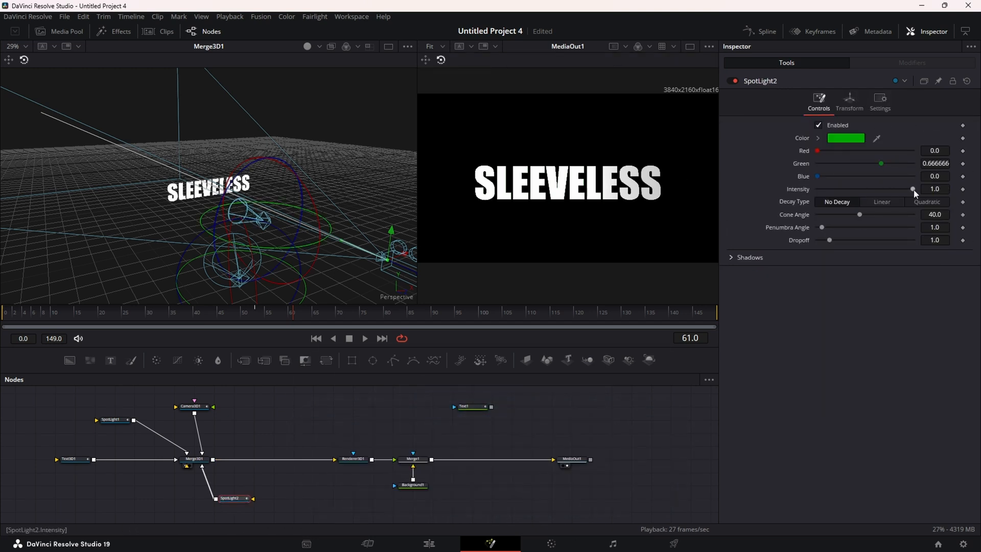
left_click_drag(863, 214, 882, 214)
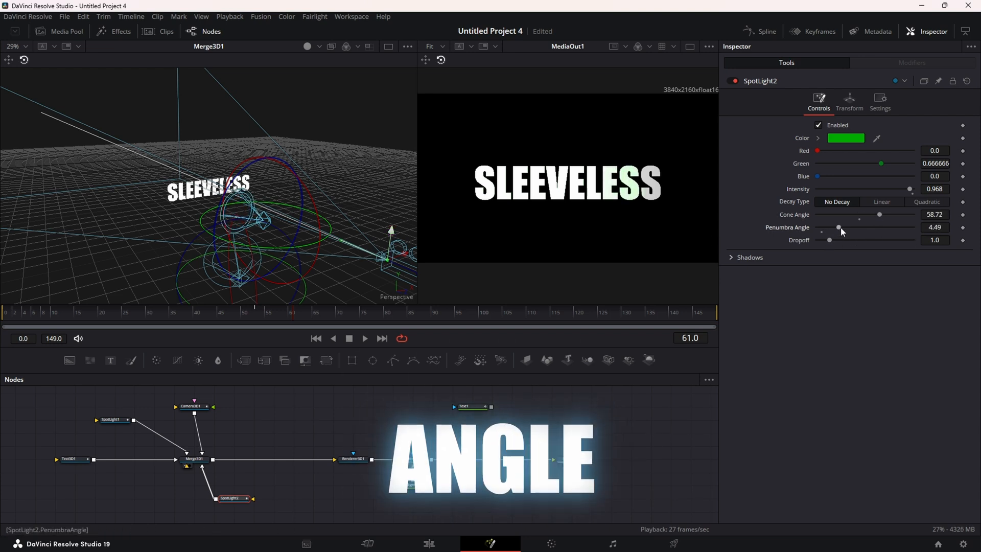
left_click_drag(840, 227, 844, 227)
Re-key SpotLight2's Rotation Y to -16.8 at frame 53 and play the animation
left_click(849, 100)
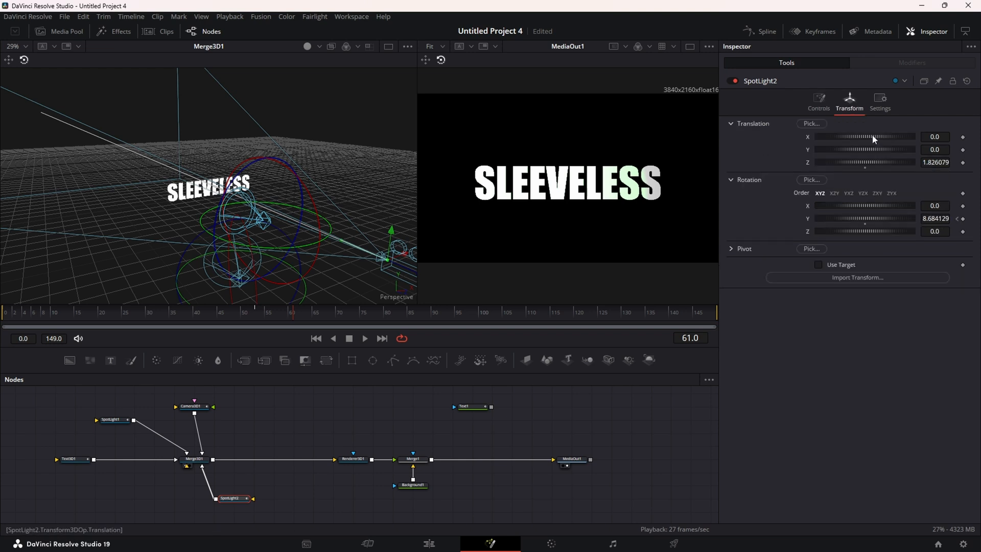
left_click(958, 219)
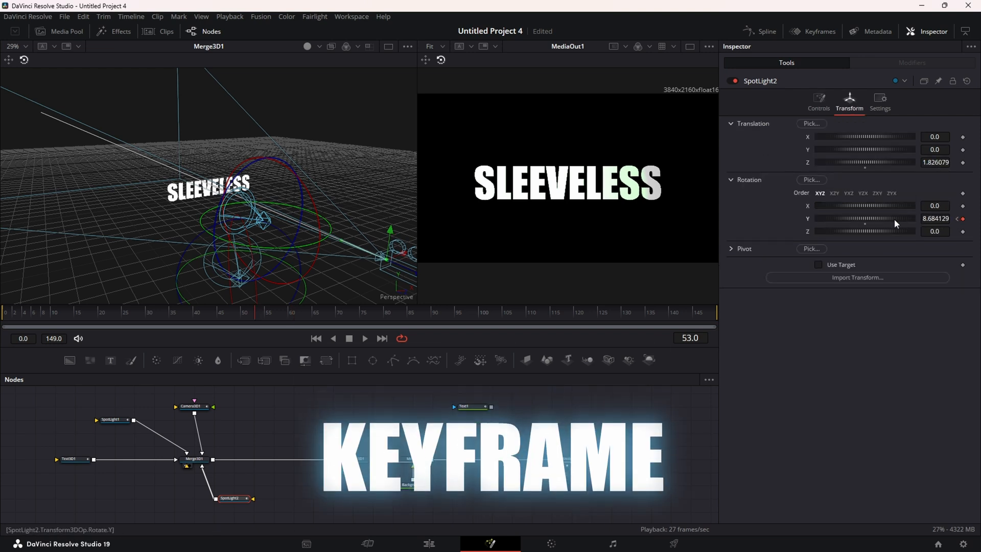
left_click_drag(888, 218, 880, 220)
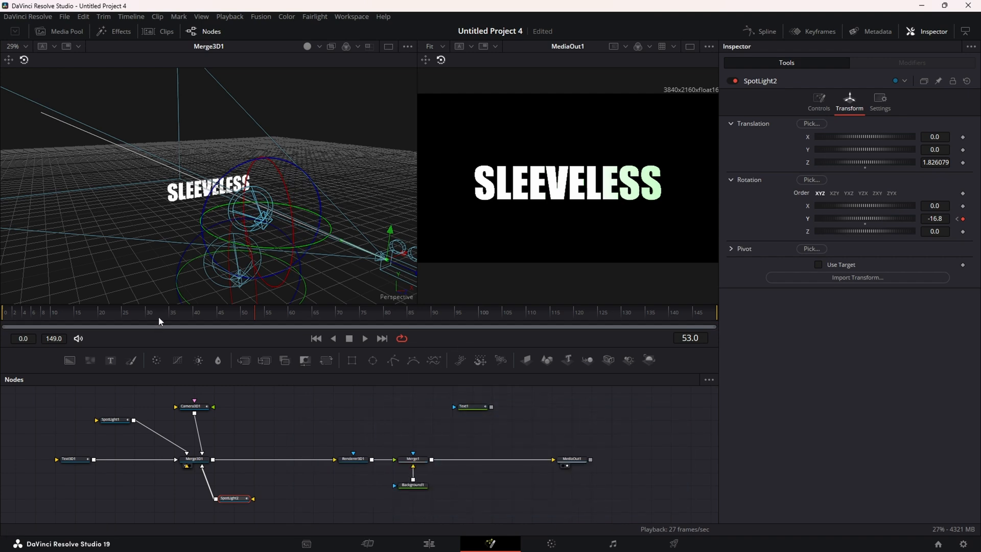
left_click(2, 314)
left_click_drag(15, 314, 219, 320)
key("space")
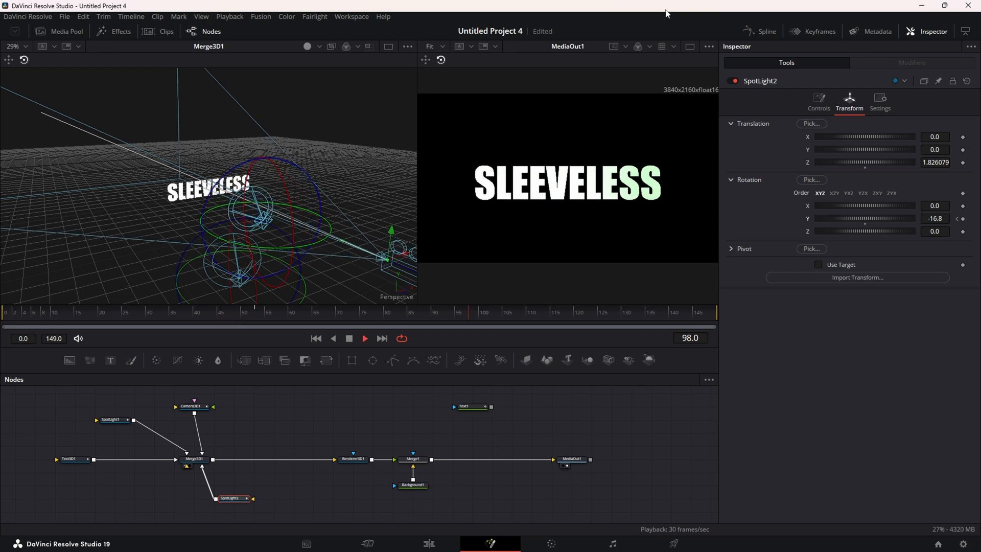
Move the camera's final Translation Z keyframe from frame 54 to frame 60
left_click(690, 48)
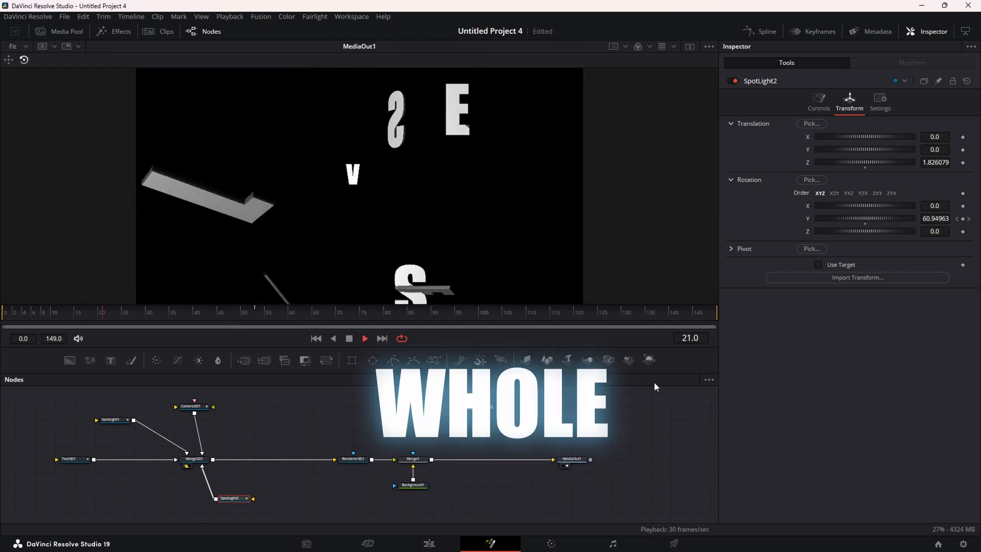
left_click(349, 339)
left_click(201, 407)
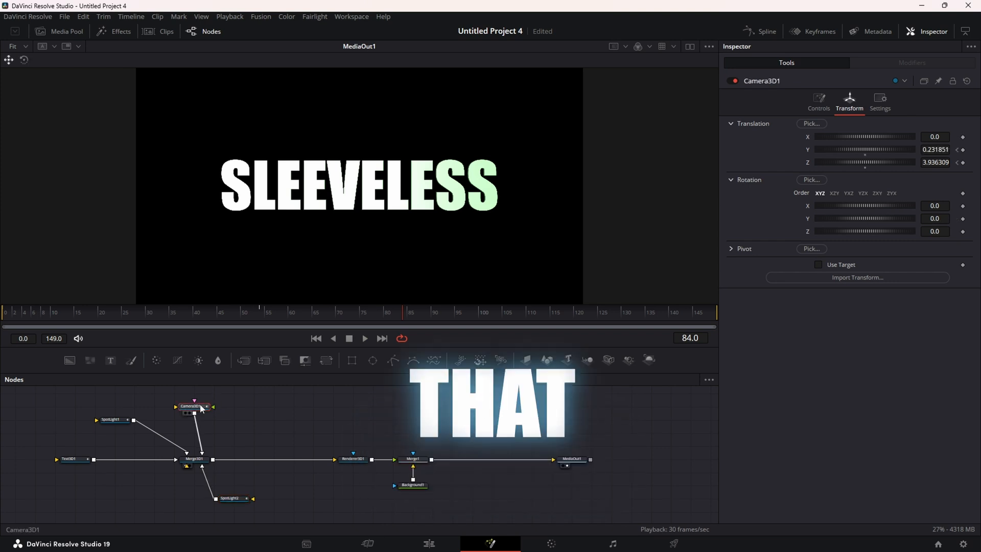
left_click(957, 162)
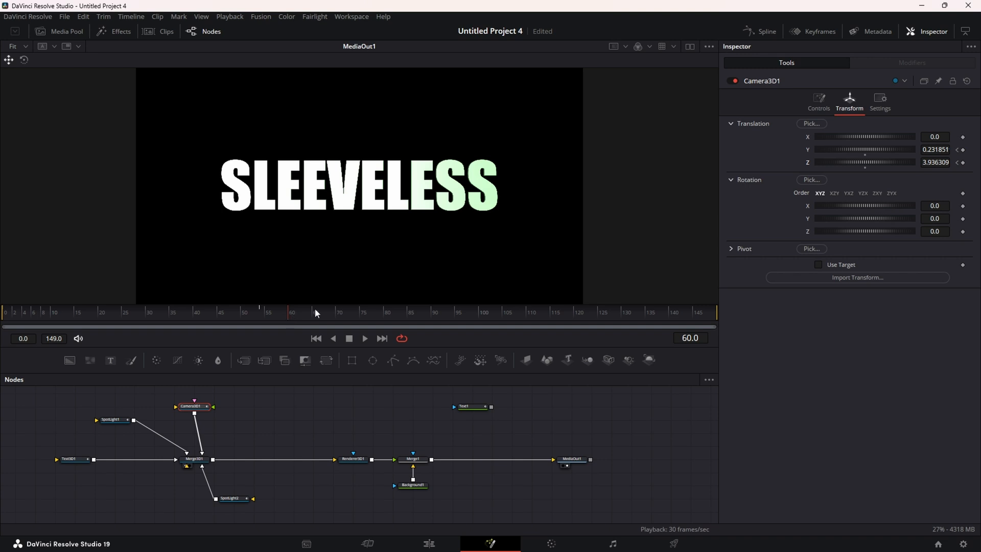
left_click(961, 163)
left_click(957, 163)
left_click(963, 163)
Play the fly-in from the start to review the new ending timing
mouse_move(266, 313)
left_mouse_down()
mouse_move(109, 319)
mouse_move(262, 327)
left_mouse_up()
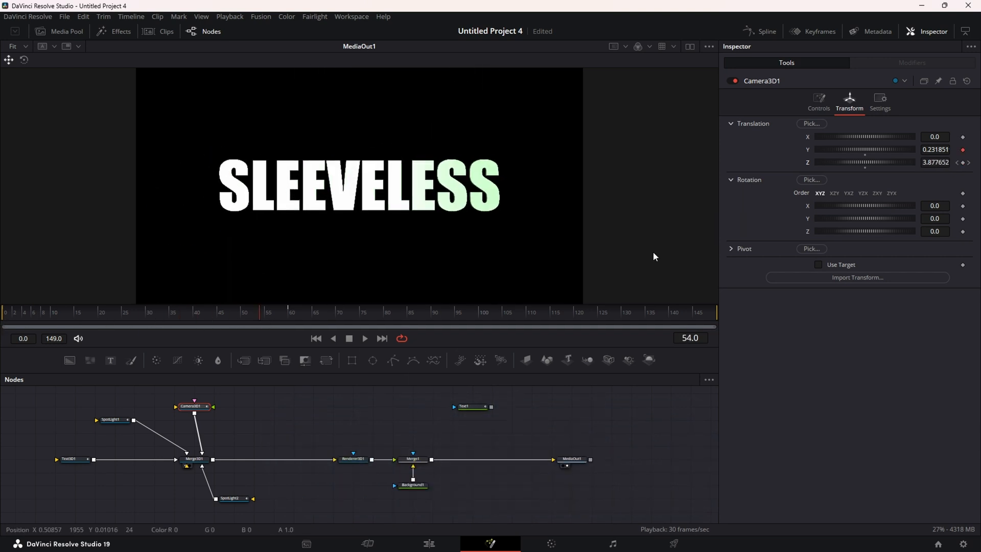
left_click(968, 164)
left_click_drag(292, 316, 3, 327)
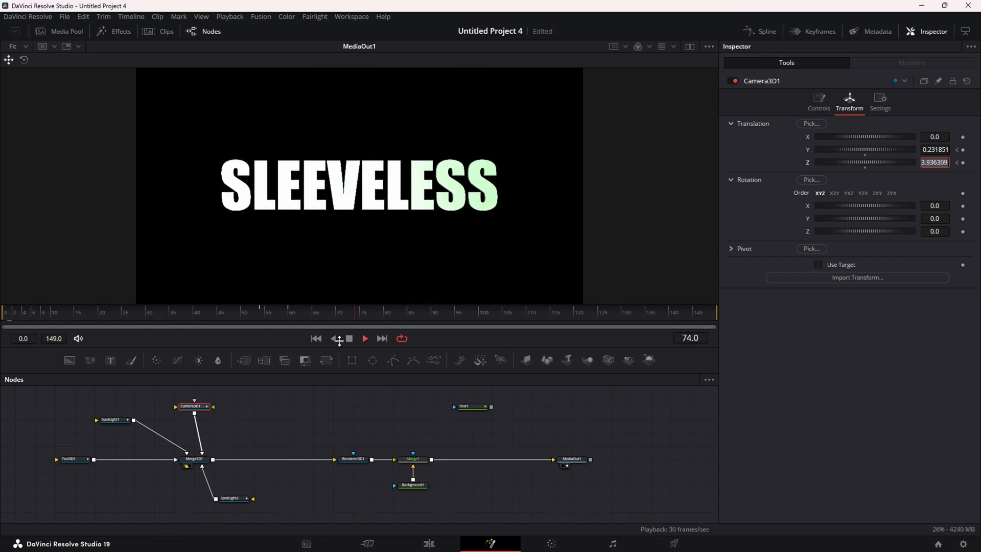
left_click(315, 339)
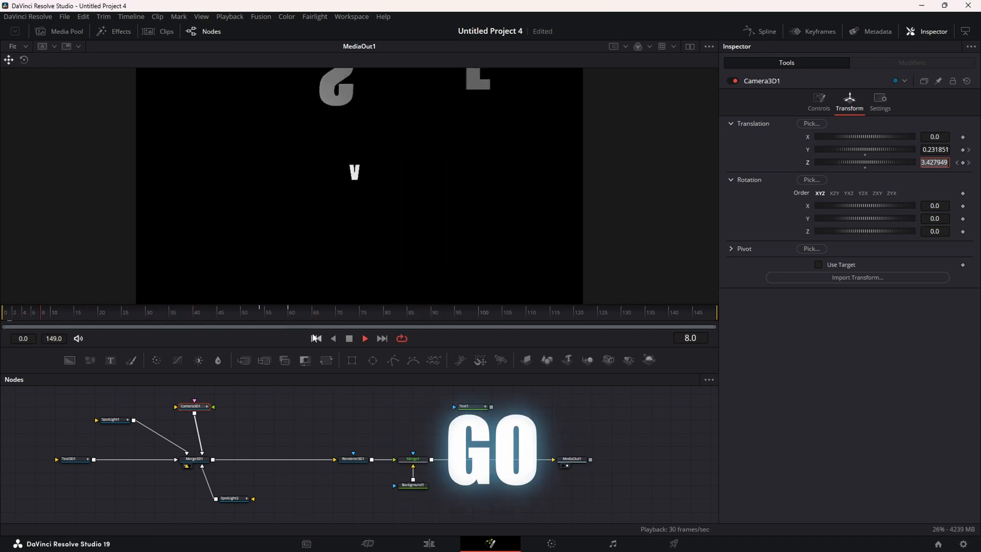
left_click(354, 340)
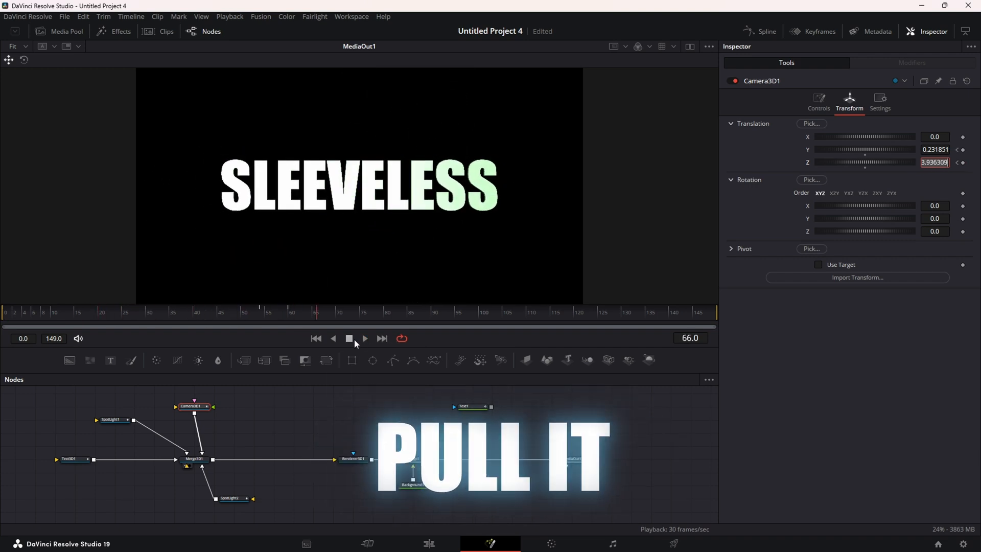
Pull the camera's frame-60 Z position back to 5.15 and replay the fly-in
left_click(957, 163)
left_click_drag(886, 161, 893, 162)
left_click(316, 339)
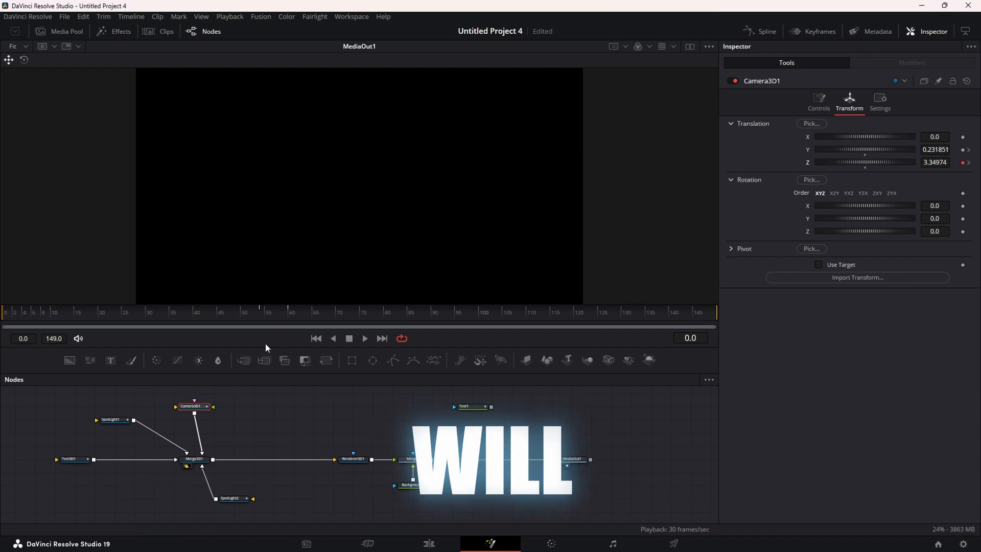
left_click(364, 340)
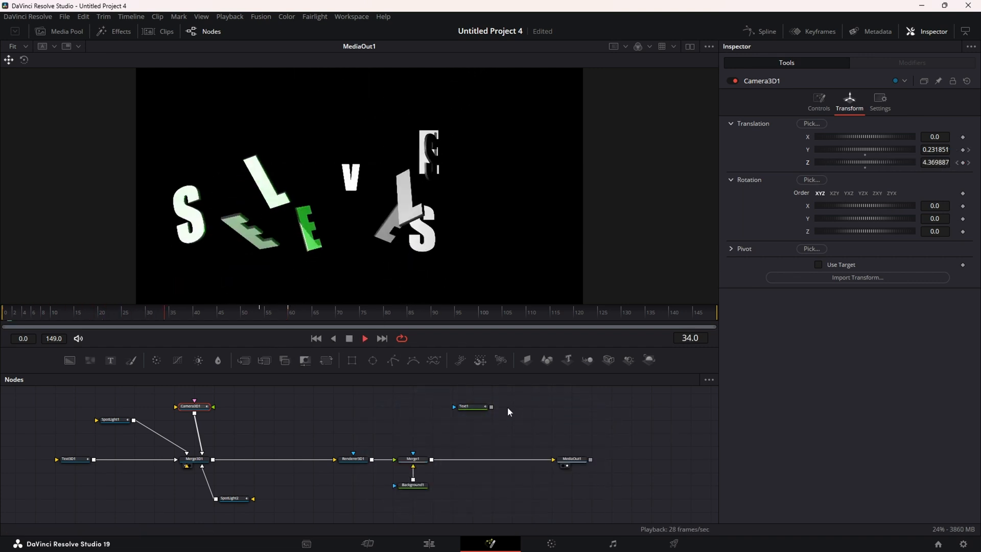
key("space")
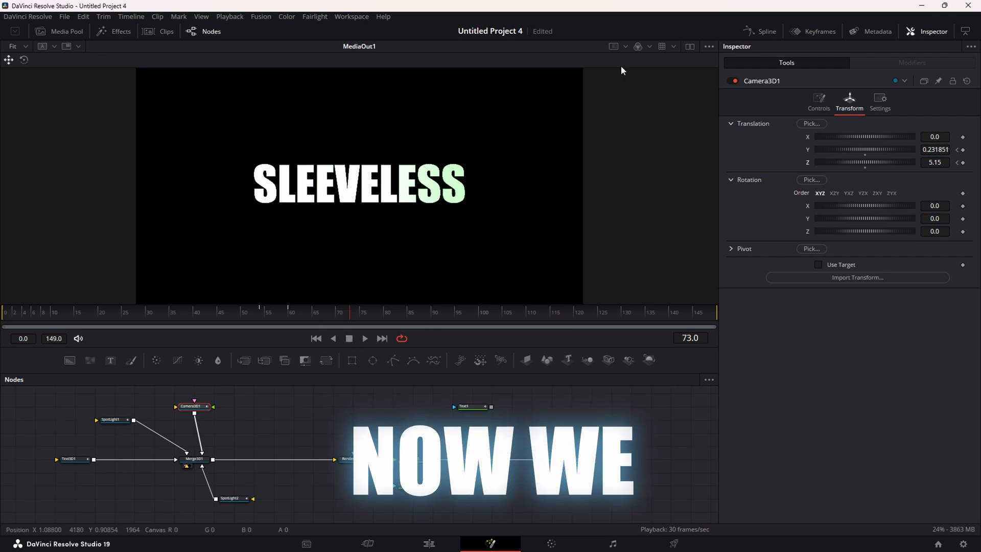
left_click(756, 31)
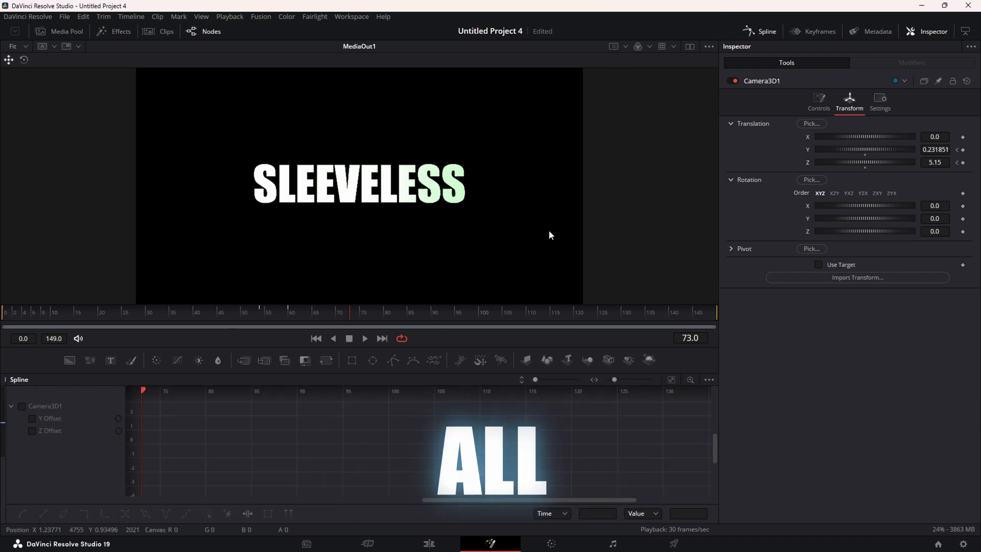
Smooth Camera3D1's Z Offset keyframes and adjust the Bezier handle to ease into the last one
left_click(22, 406)
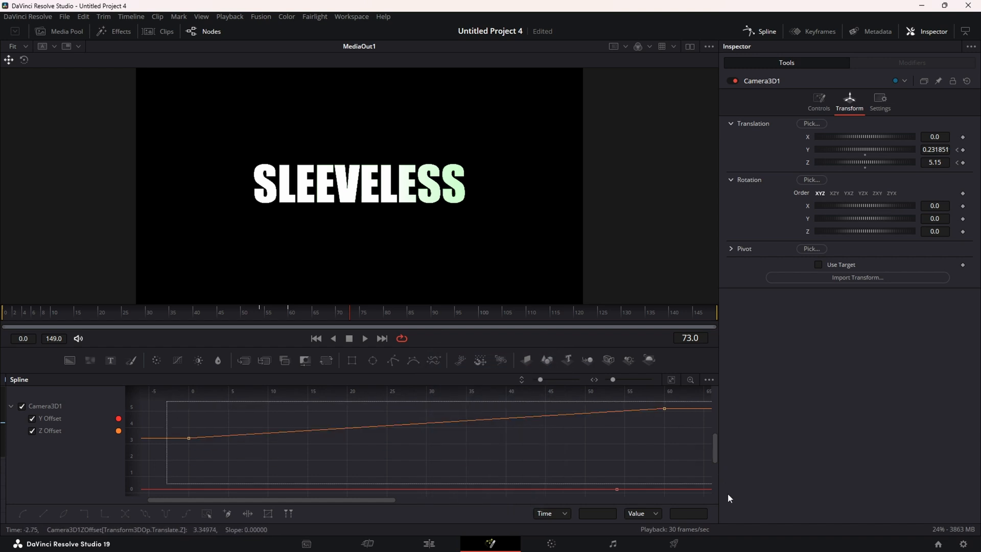
left_click_drag(734, 516, 734, 516)
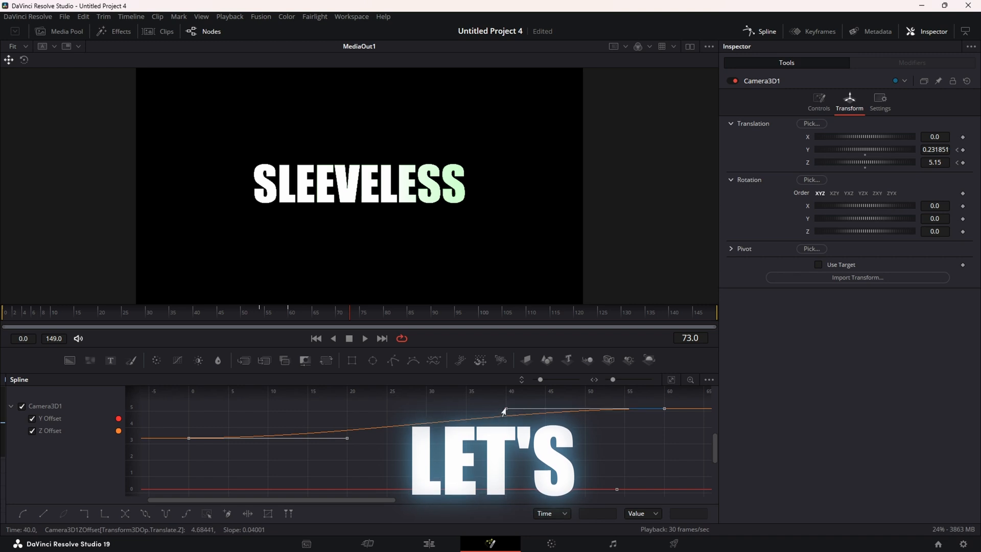
left_click_drag(504, 411, 526, 423)
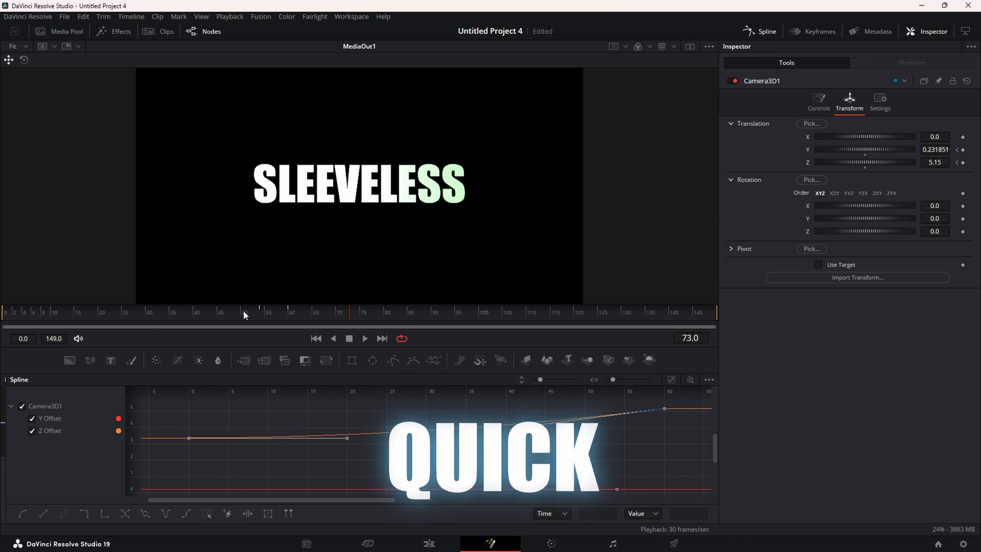
left_click_drag(245, 315, 336, 330)
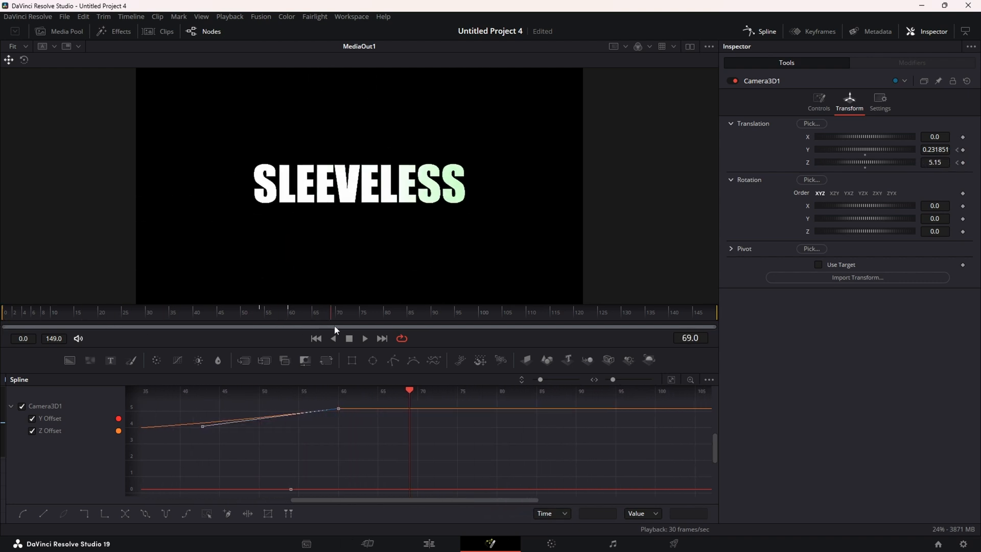
left_click(764, 30)
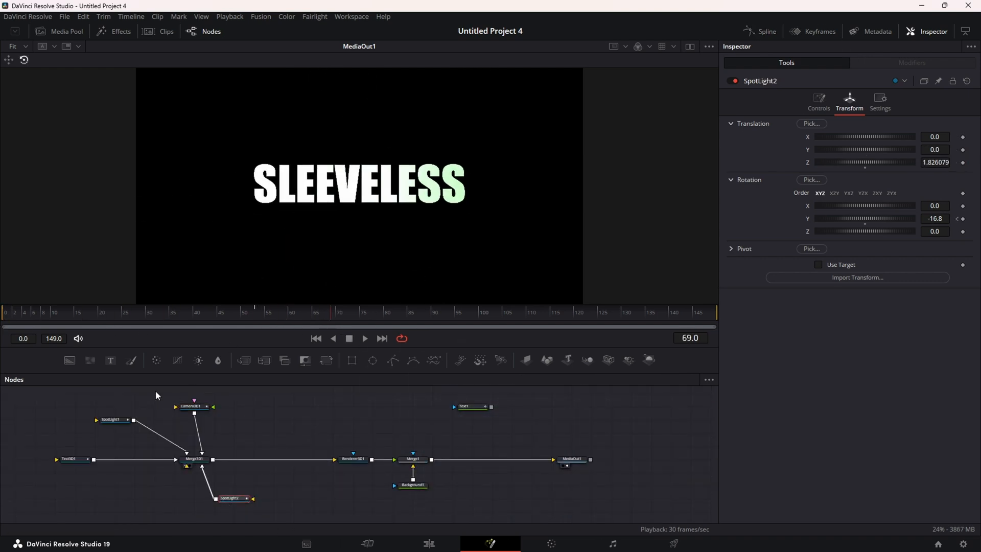
Smooth SpotLight1's Intensity and SpotLight2's Y Rotation keyframes together in the Spline editor
left_click(117, 426, "ctrl")
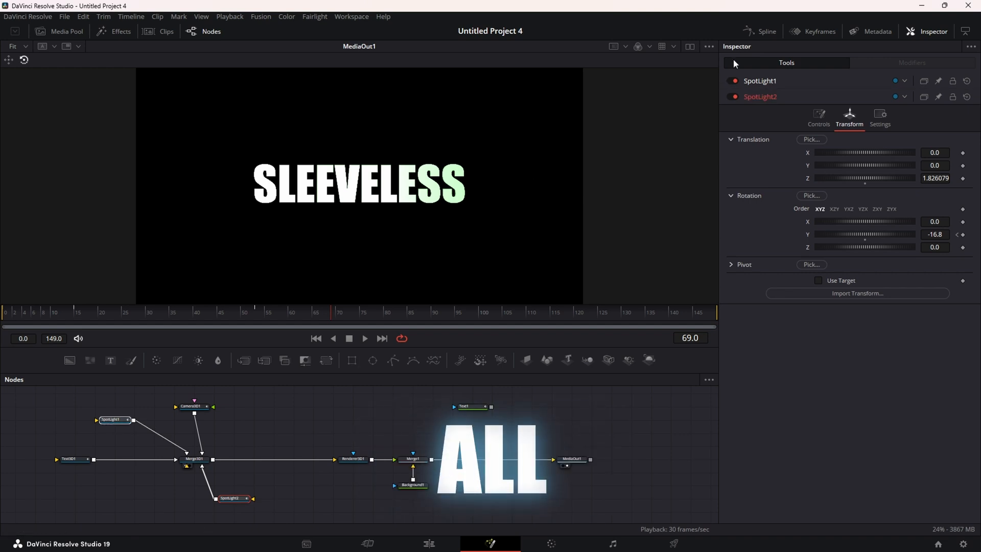
left_click(764, 31)
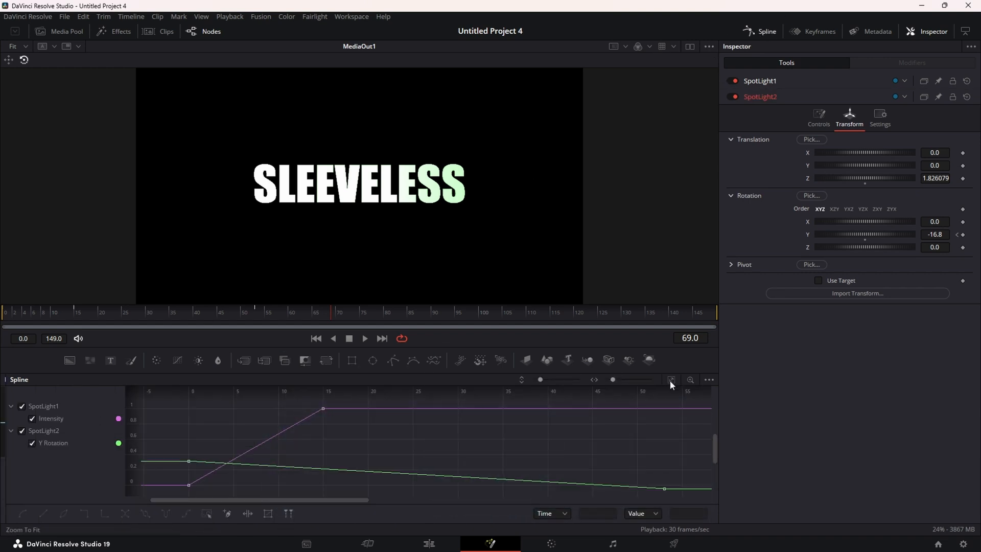
left_click_drag(172, 492, 720, 377)
key("s")
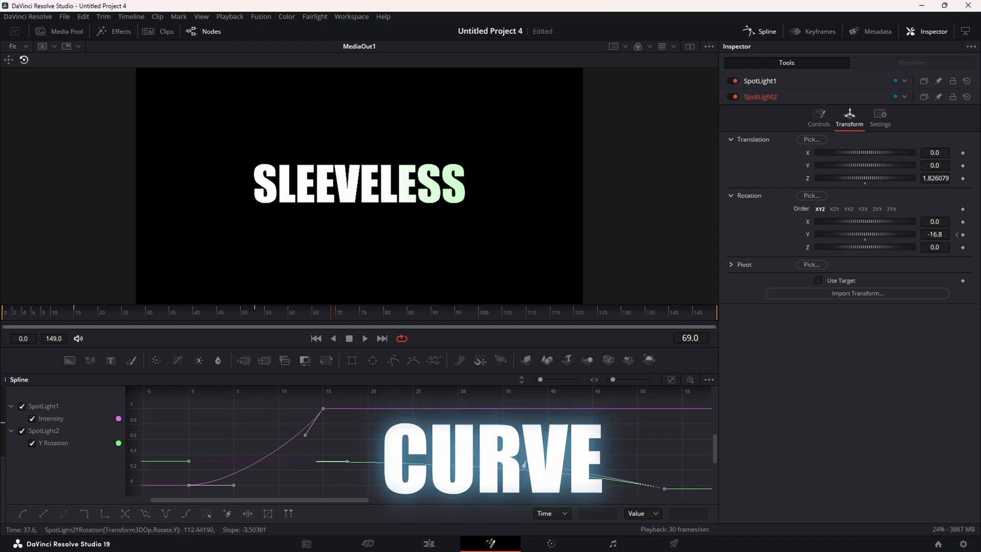
mouse_move(263, 314)
left_mouse_down()
mouse_move(36, 316)
mouse_move(278, 324)
left_mouse_up()
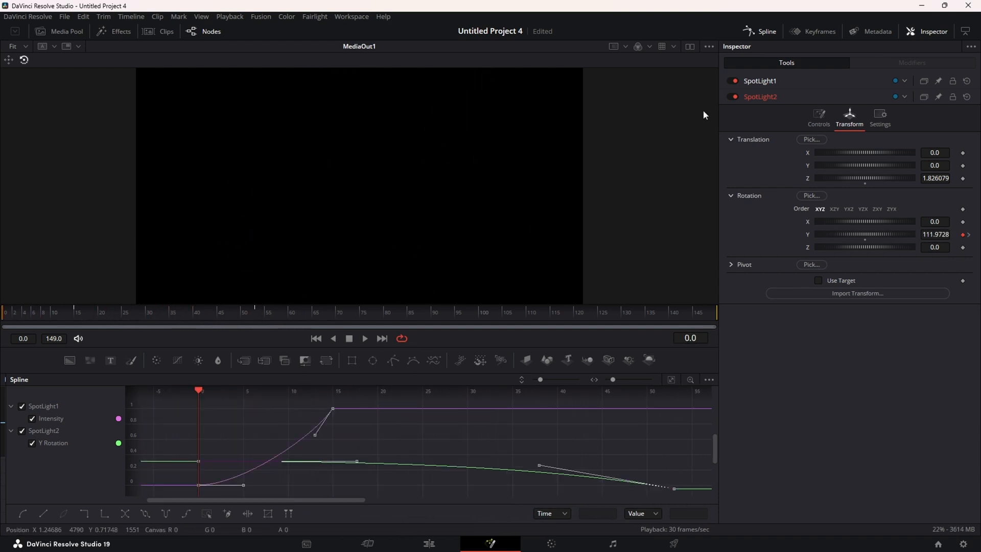
left_click(760, 31)
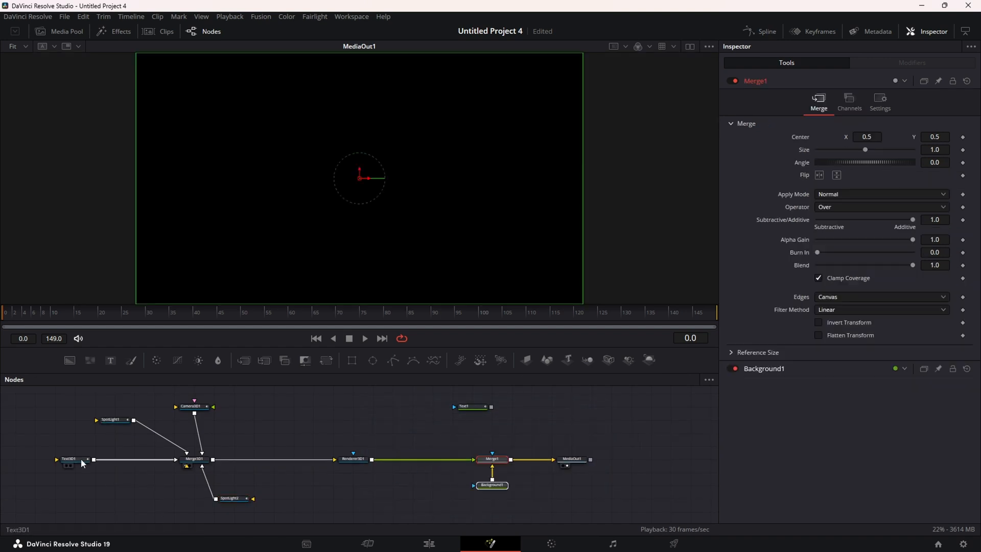
Smooth Text3D1's two Styled Text keyframes into an eased curve
left_click(81, 459)
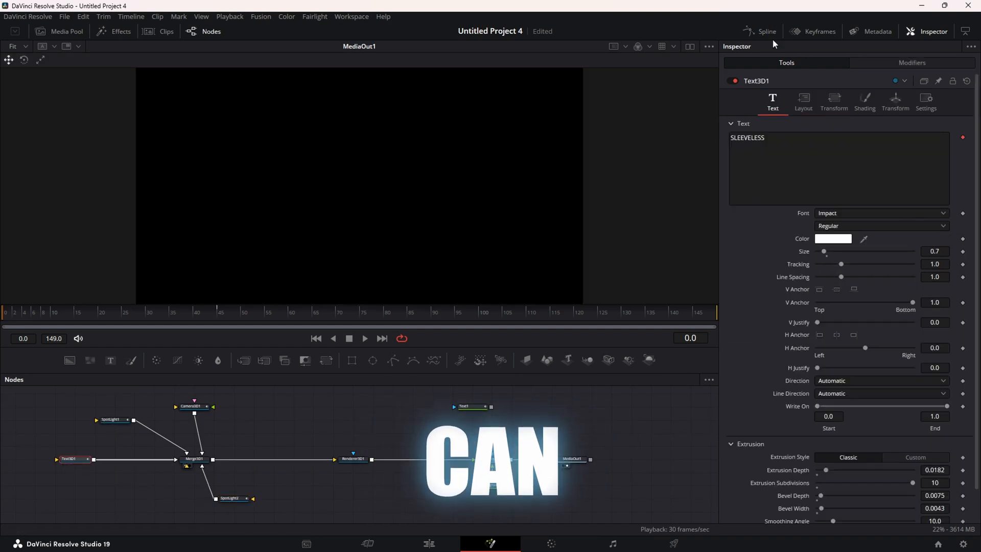
left_click(756, 32)
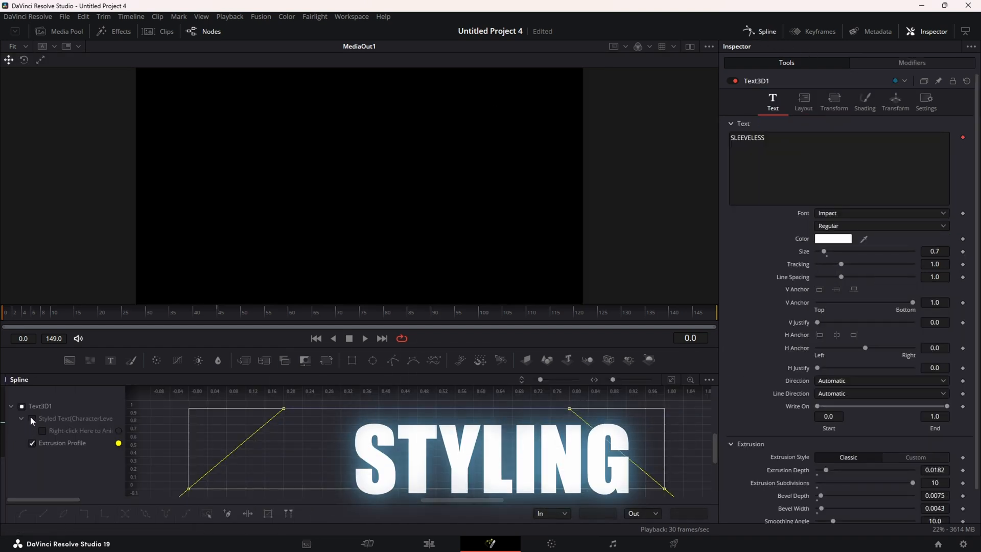
left_click(31, 417)
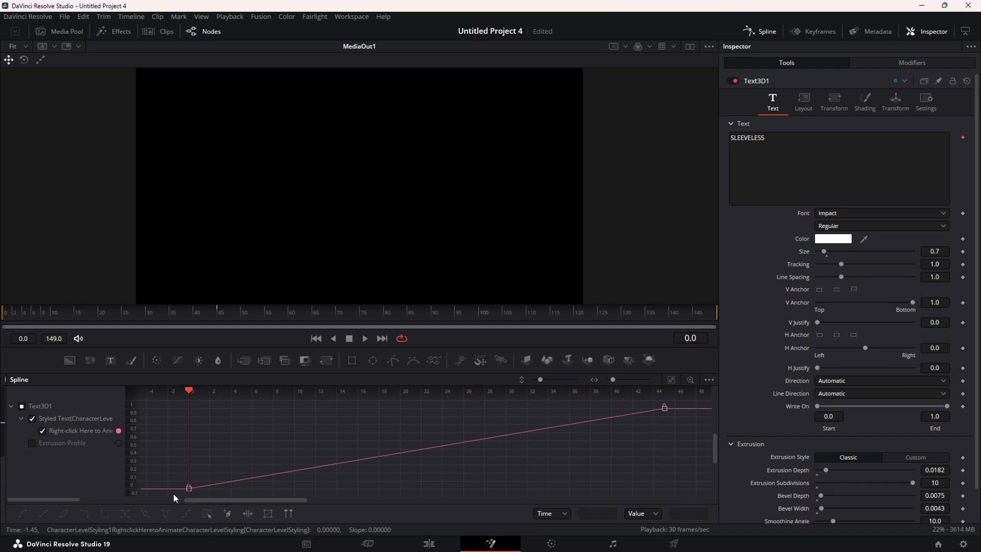
left_click_drag(174, 494, 692, 399)
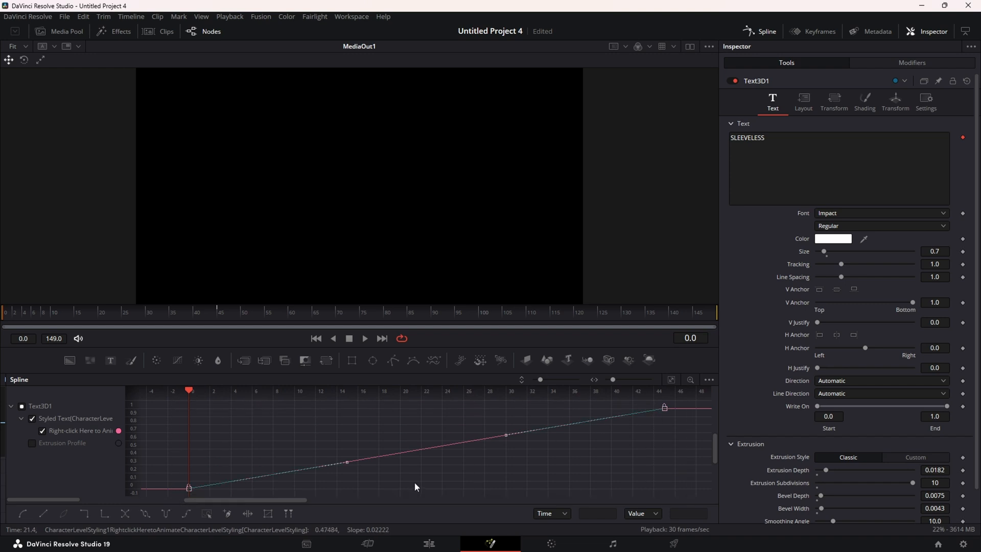
key("s")
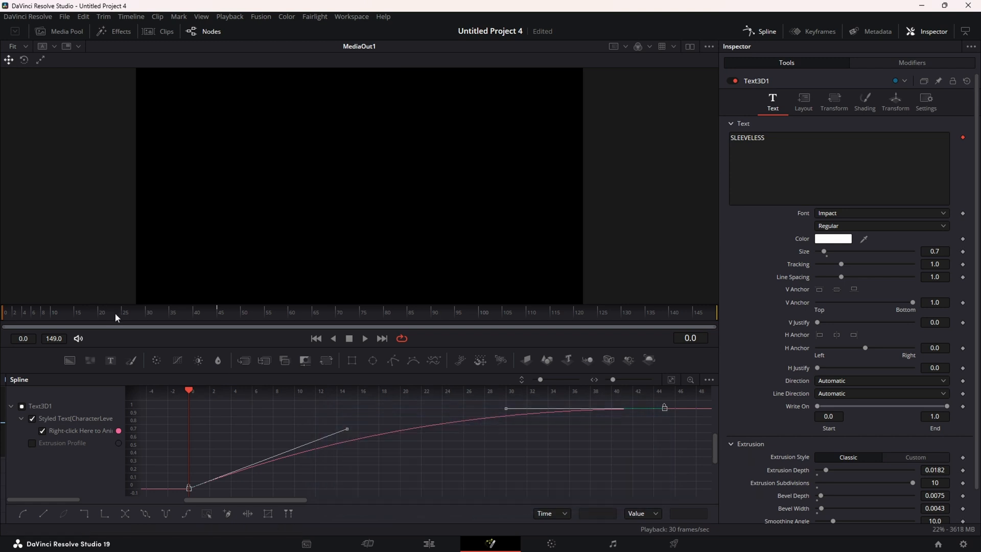
left_click(14, 317)
Insert a Soft Glow after Renderer3D1 and keyframe its Gain from 2.0 at frame 0 down to 0
left_click_drag(14, 318, 214, 315)
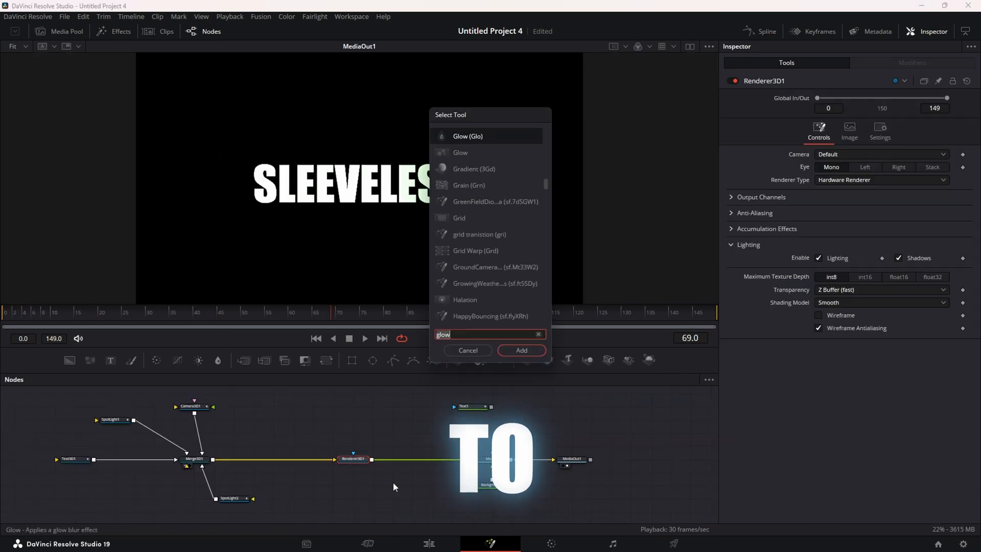
type("sof")
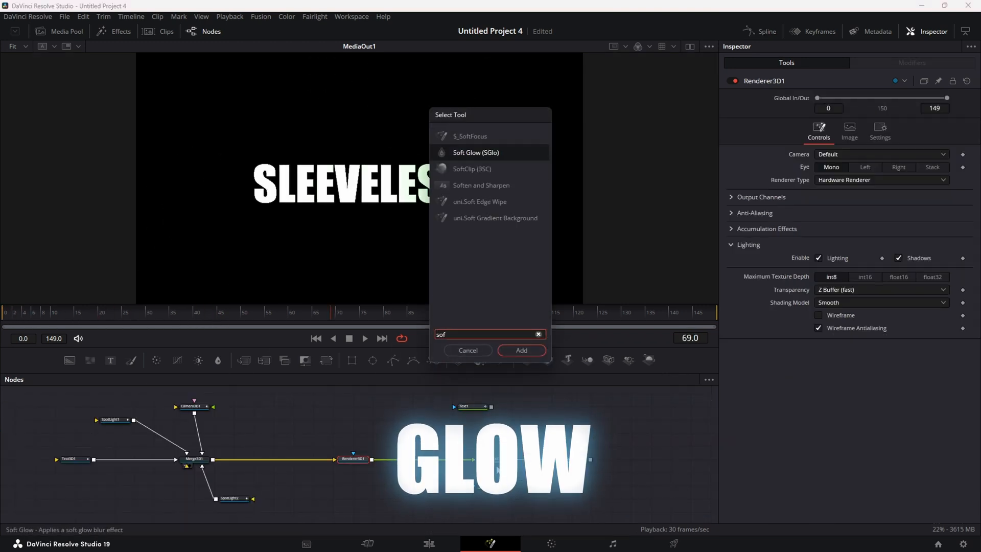
left_click(512, 350)
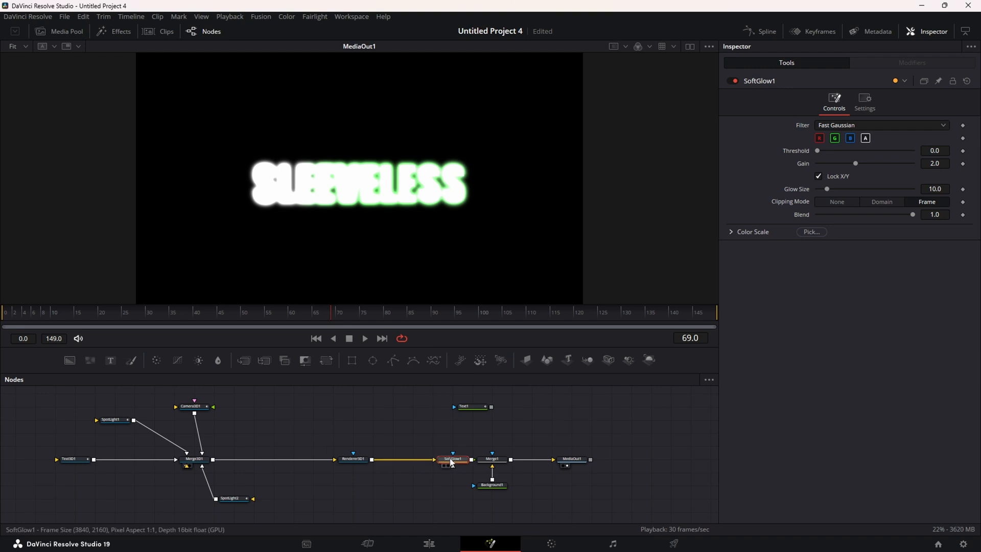
left_click_drag(281, 319, 241, 317)
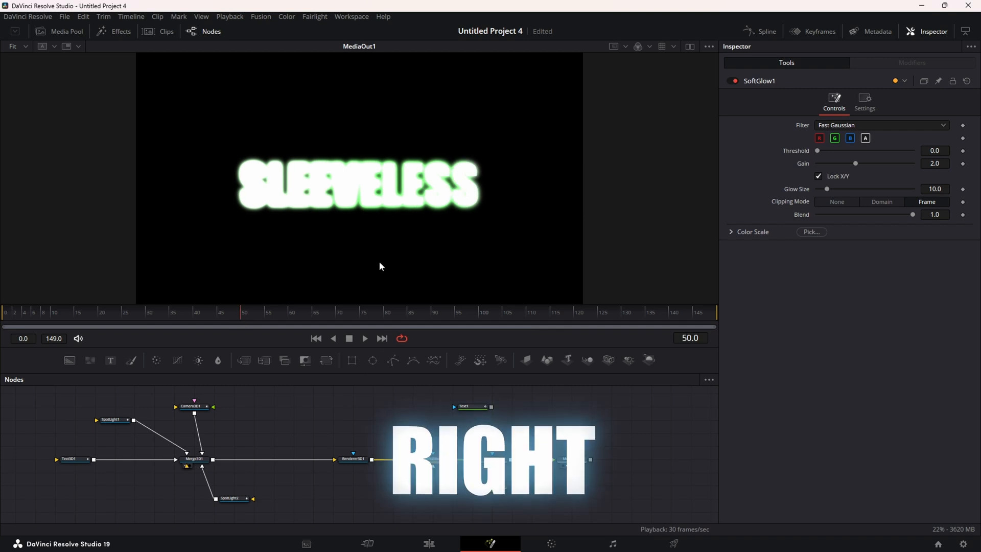
left_click_drag(855, 163, 817, 164)
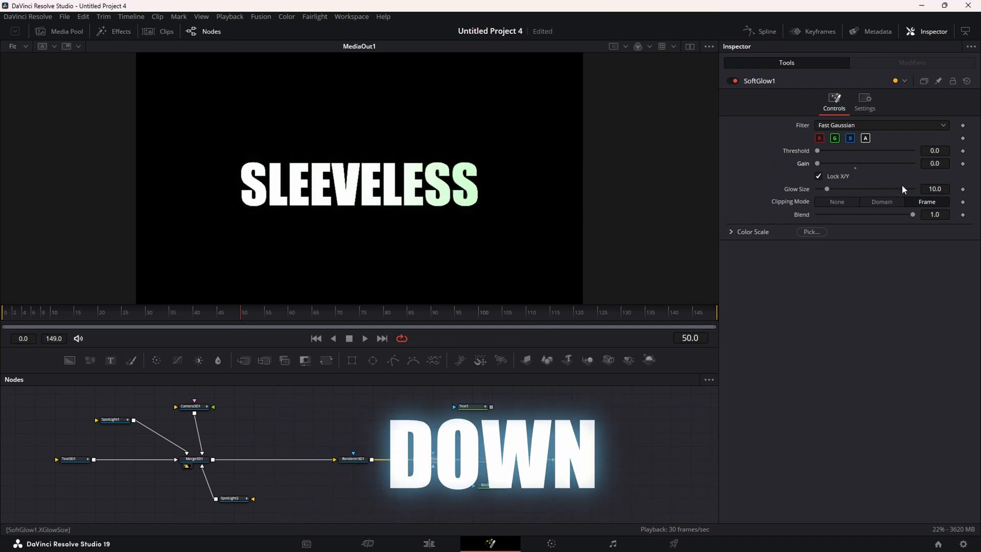
left_click(963, 163)
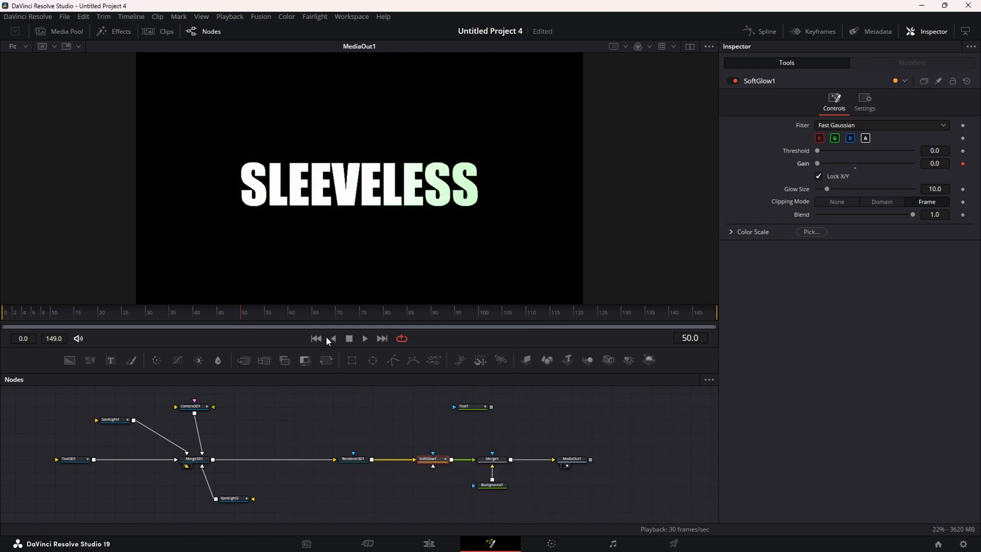
left_click_drag(817, 164, 854, 165)
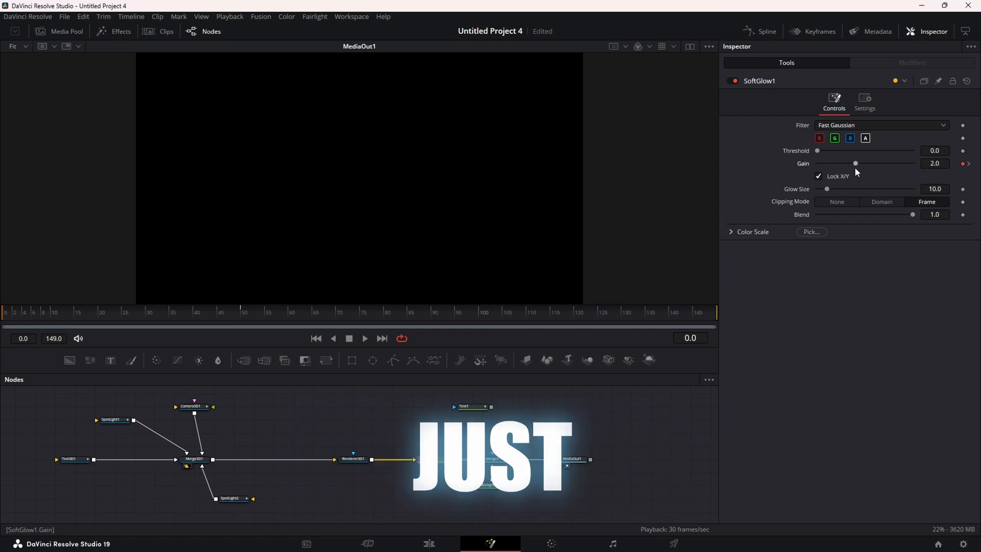
left_click_drag(10, 317, 103, 315)
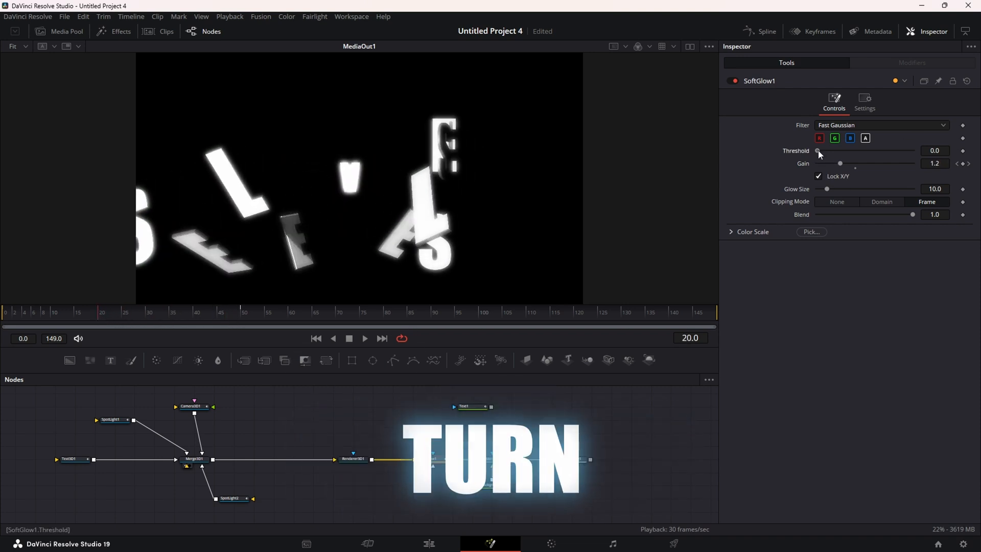
Set the glow Threshold to 0.112 and Glow Size to 3.7, then preview the fade
left_click_drag(817, 149, 828, 150)
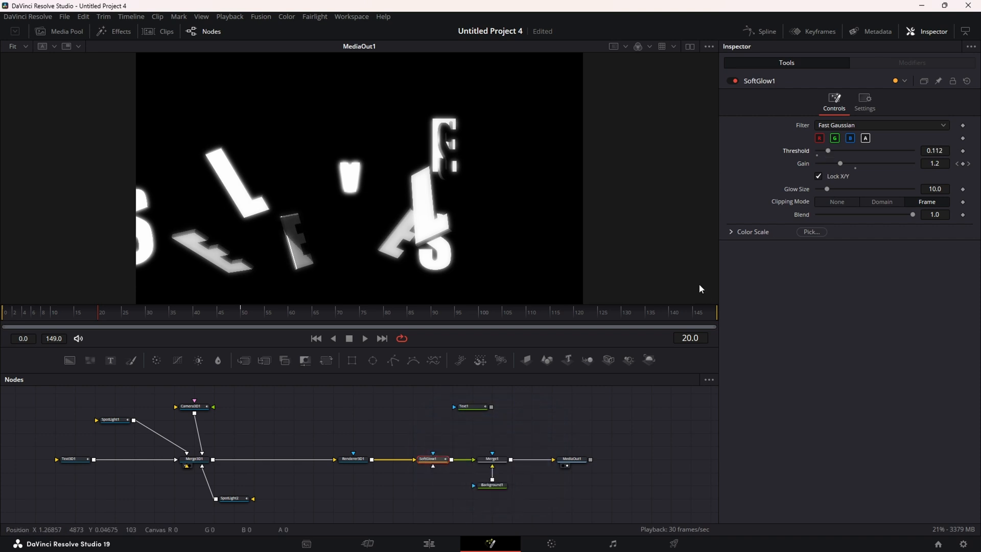
left_click_drag(946, 189, 903, 192)
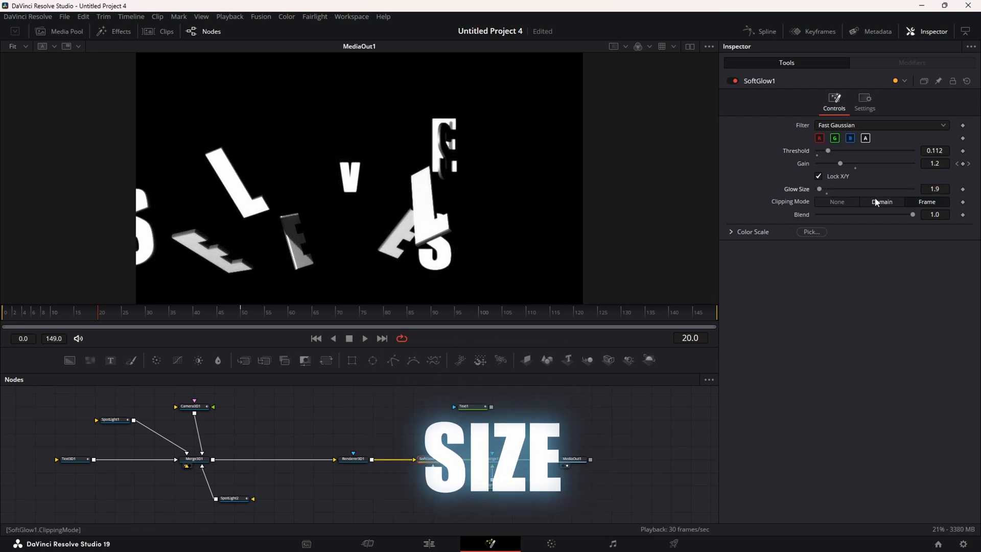
left_click(823, 188)
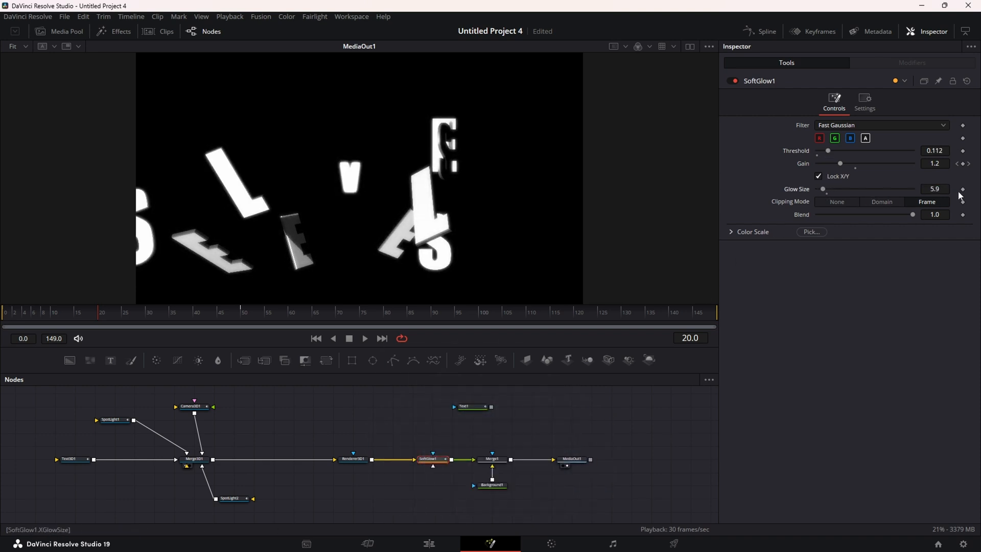
left_click(824, 190)
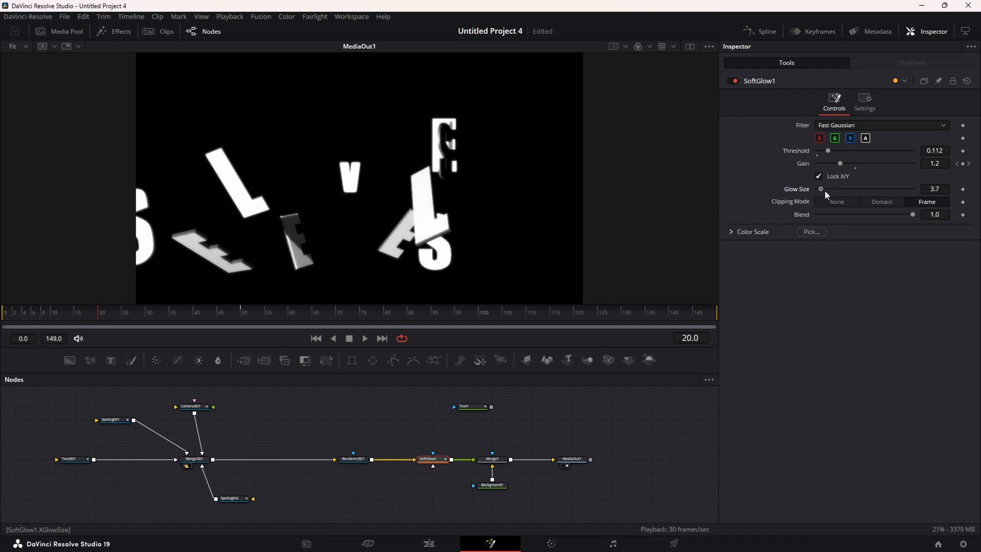
left_click(6, 319)
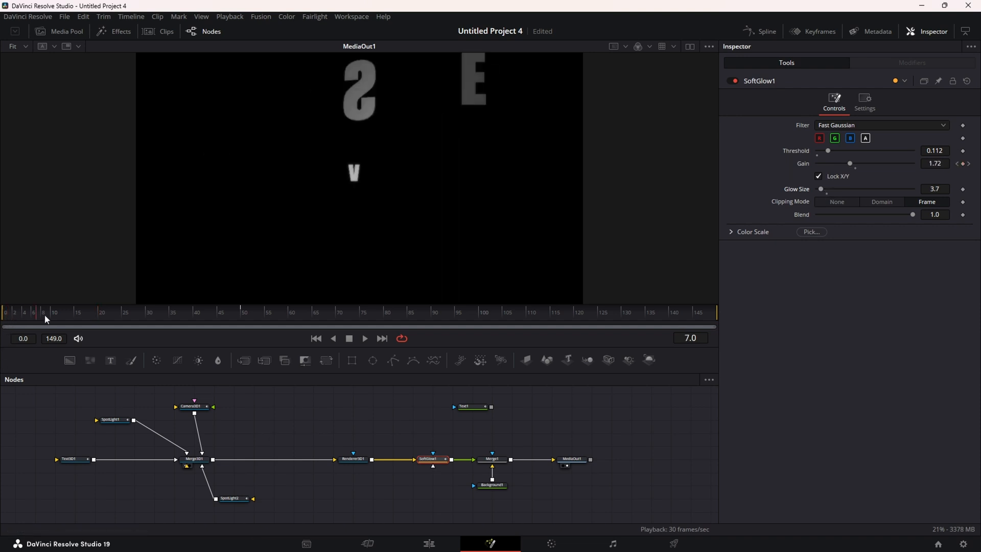
left_click_drag(44, 314, 340, 322)
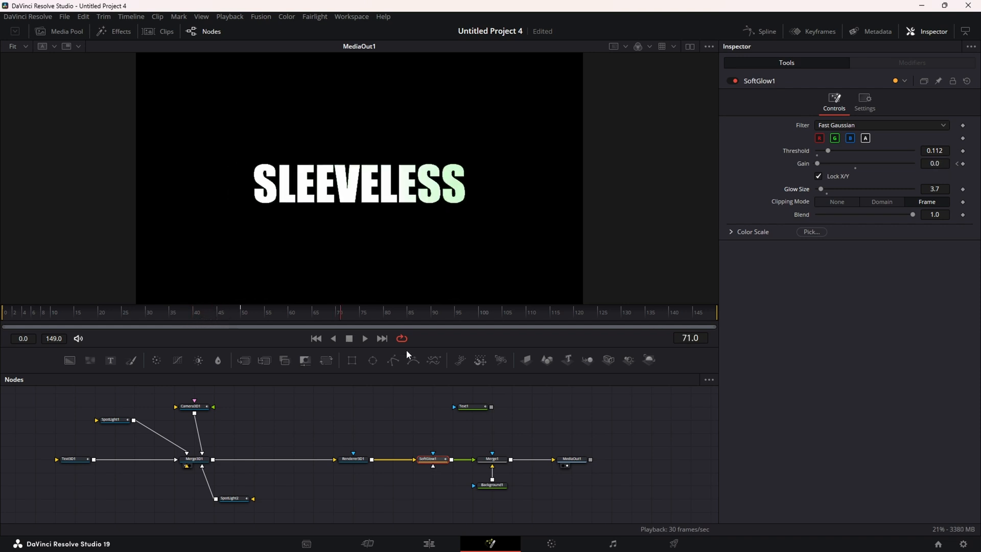
Smooth both SoftGlow1 Gain keyframes and shape their handles into an eased S-curve
left_click(767, 31)
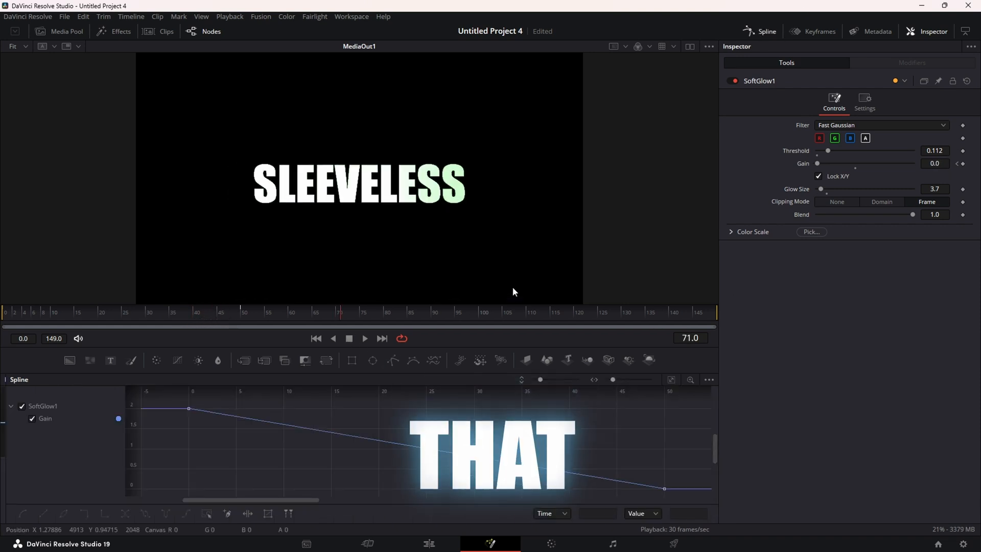
left_click_drag(177, 400, 689, 513)
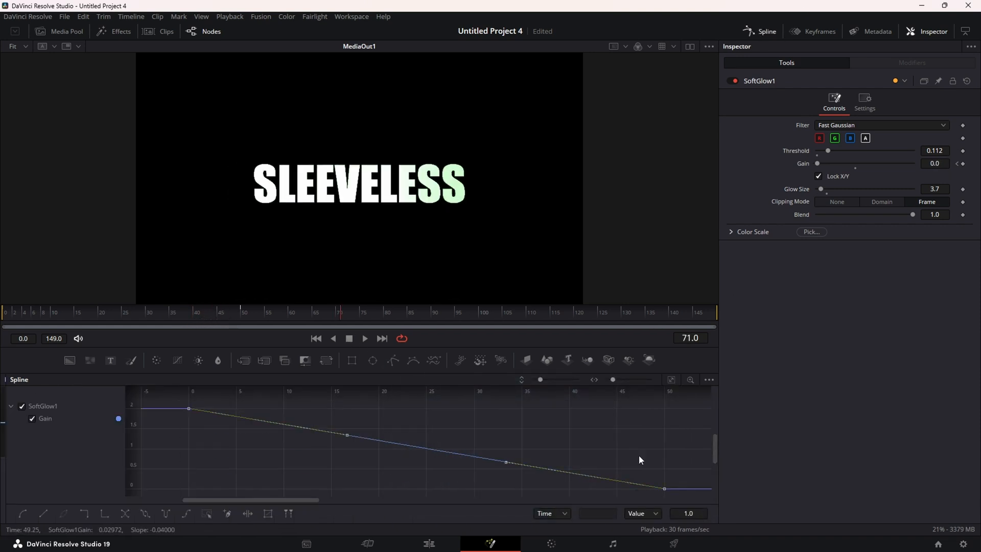
key("shift+s")
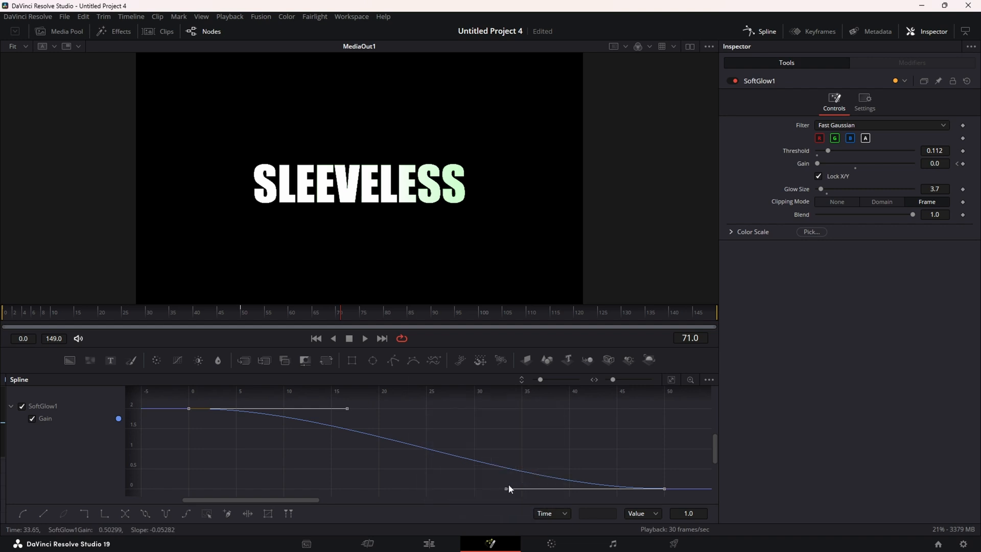
left_click_drag(506, 489, 532, 433)
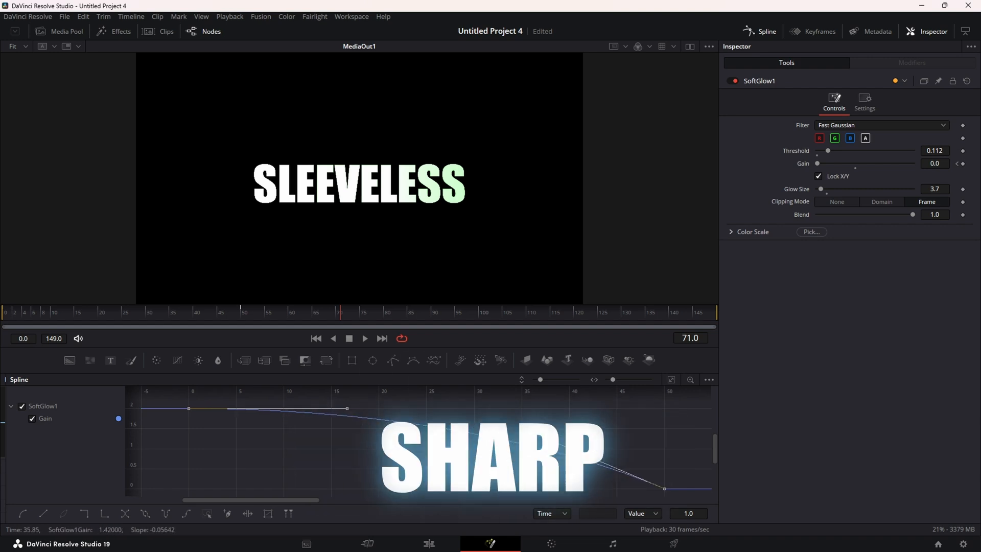
left_click_drag(347, 408, 375, 408)
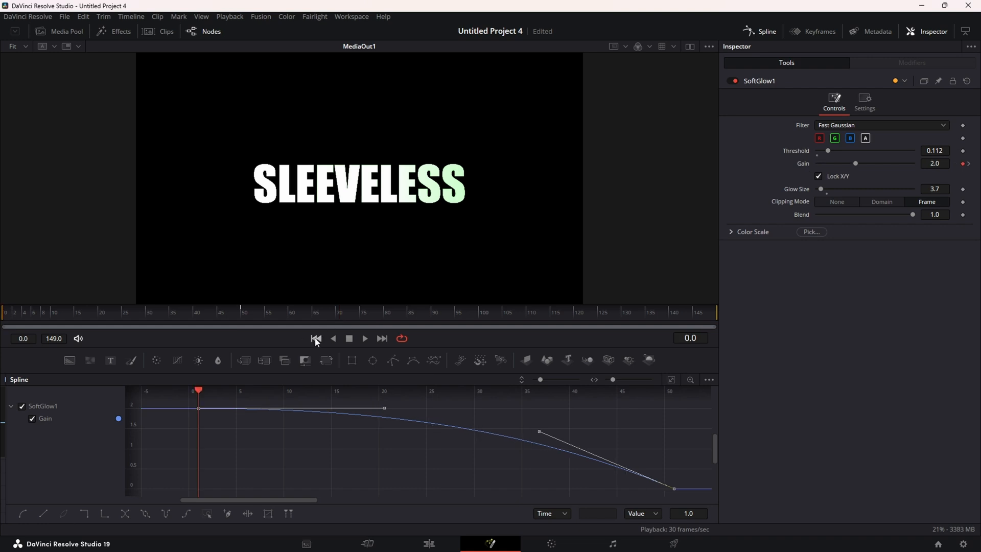
left_click(365, 338)
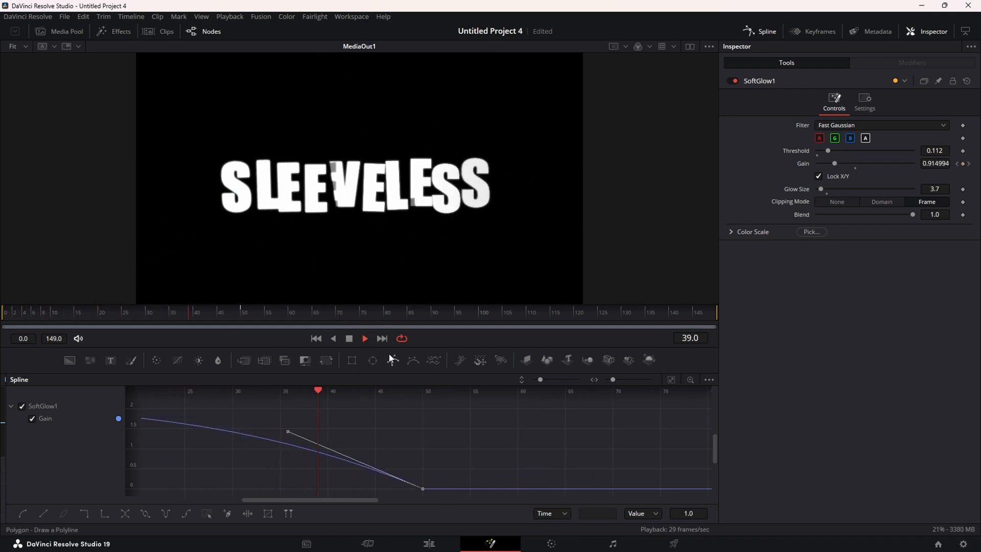
left_click(349, 338)
left_click(767, 31)
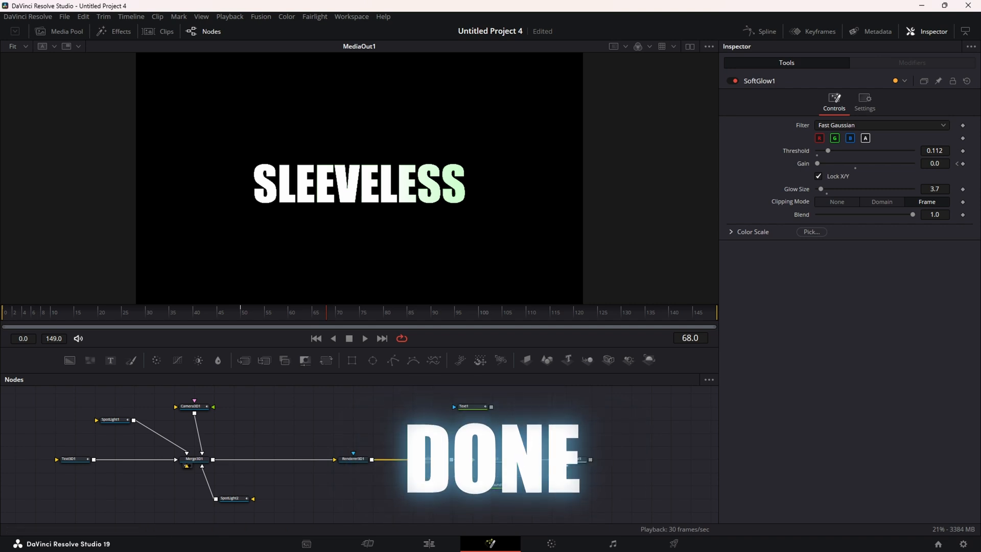
Keyframe Background1's Alpha at 1.0 on frame 100 and 0.0 on frame 149
left_click(484, 487)
left_click_drag(463, 323, 480, 322)
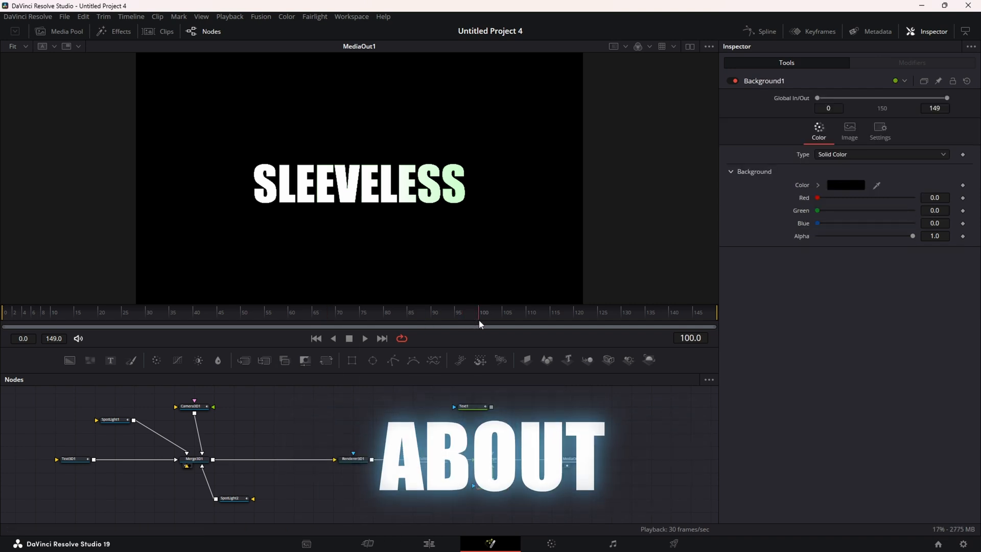
left_click(962, 236)
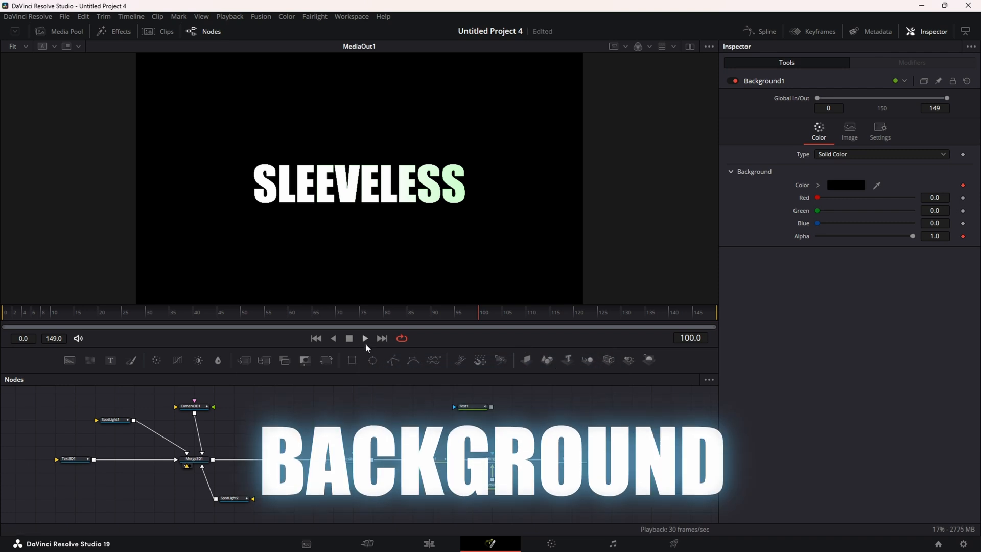
left_click(382, 338)
left_click_drag(914, 236, 817, 236)
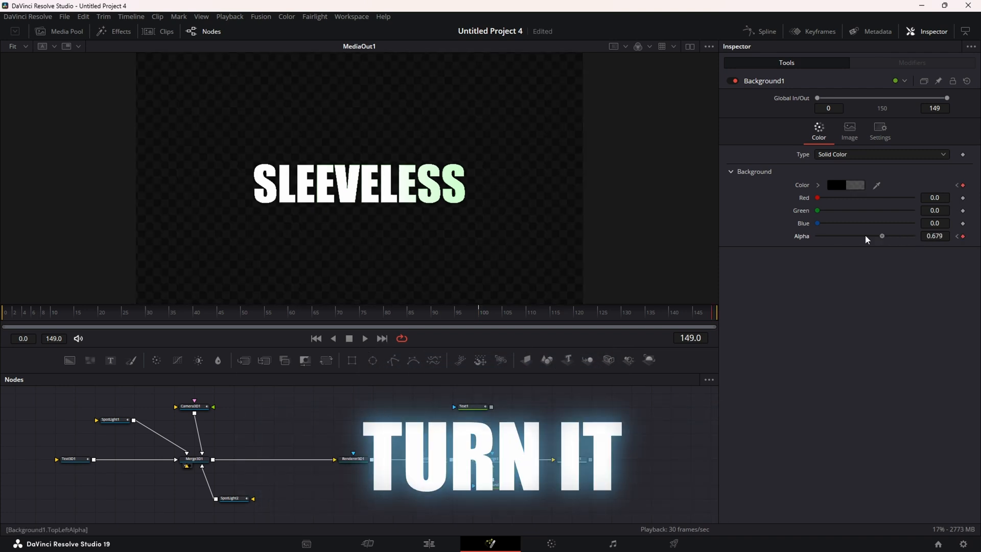
left_click(755, 31)
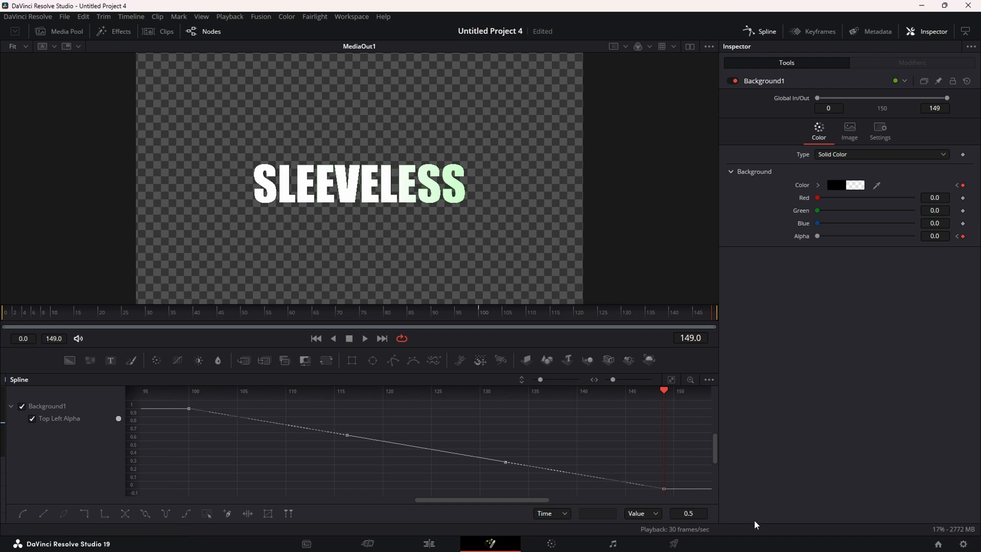
left_click(761, 31)
left_click(79, 463)
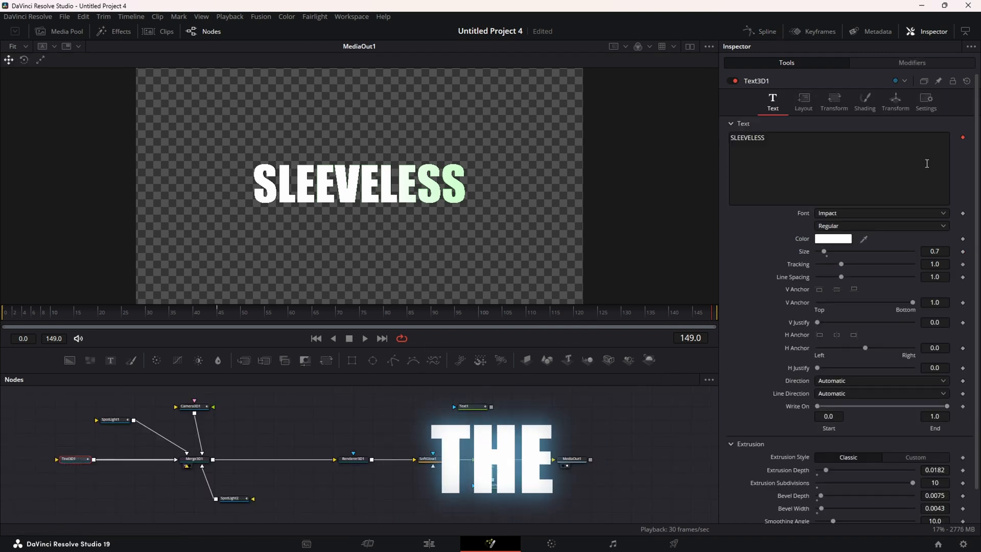
Keyframe Text3D1's Opacity at 1.0 on frame 115 and 0.0 on frame 149
left_click(865, 102)
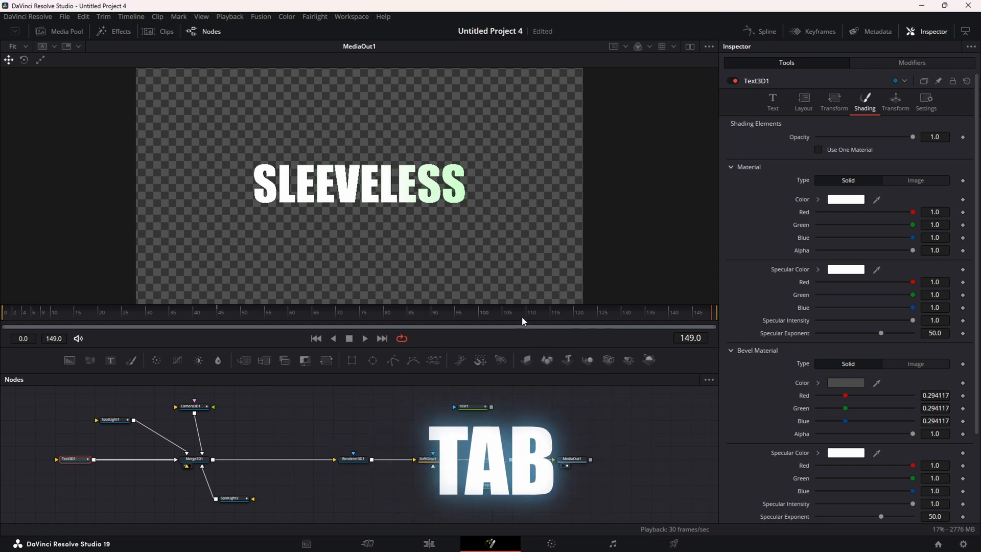
left_click_drag(513, 314, 554, 313)
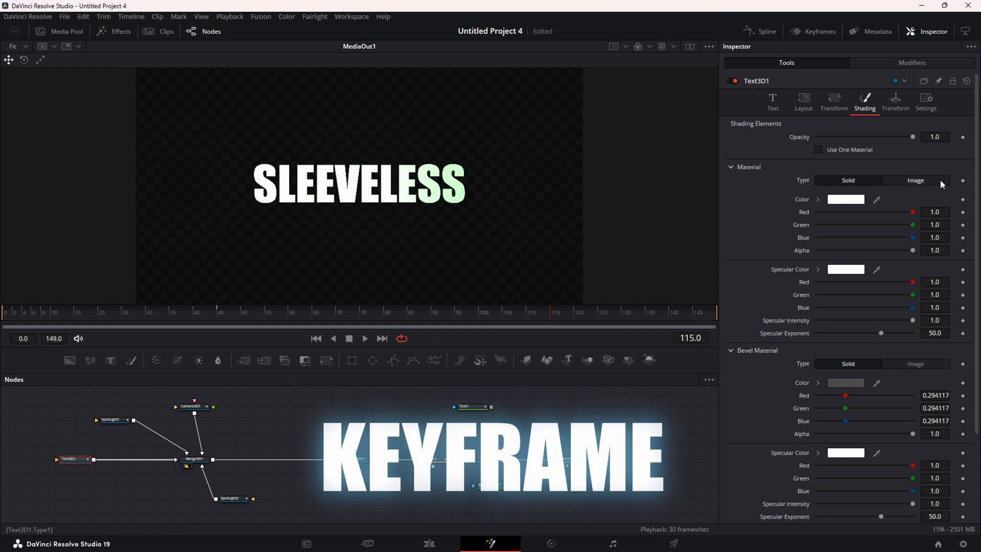
left_click(963, 137)
left_click(382, 338)
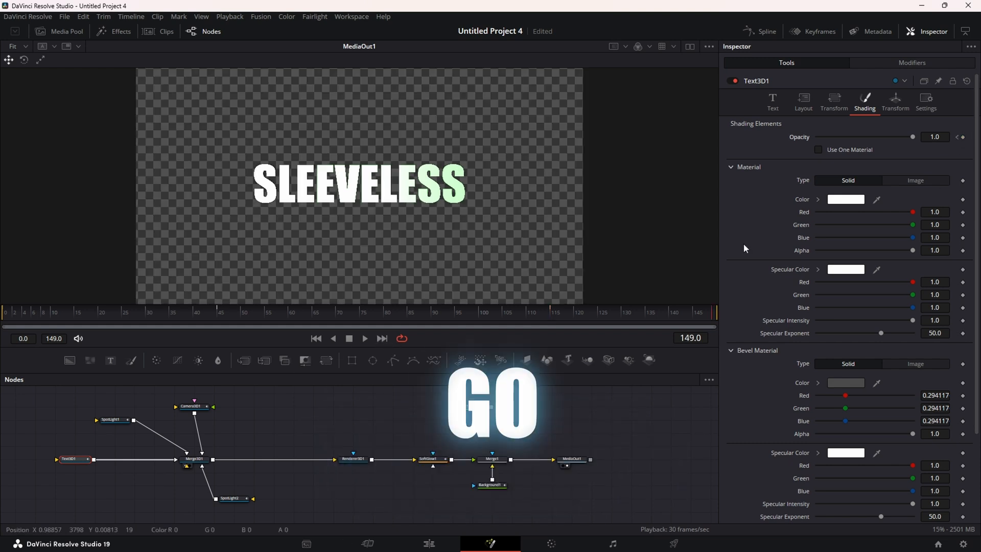
left_click_drag(913, 137, 818, 137)
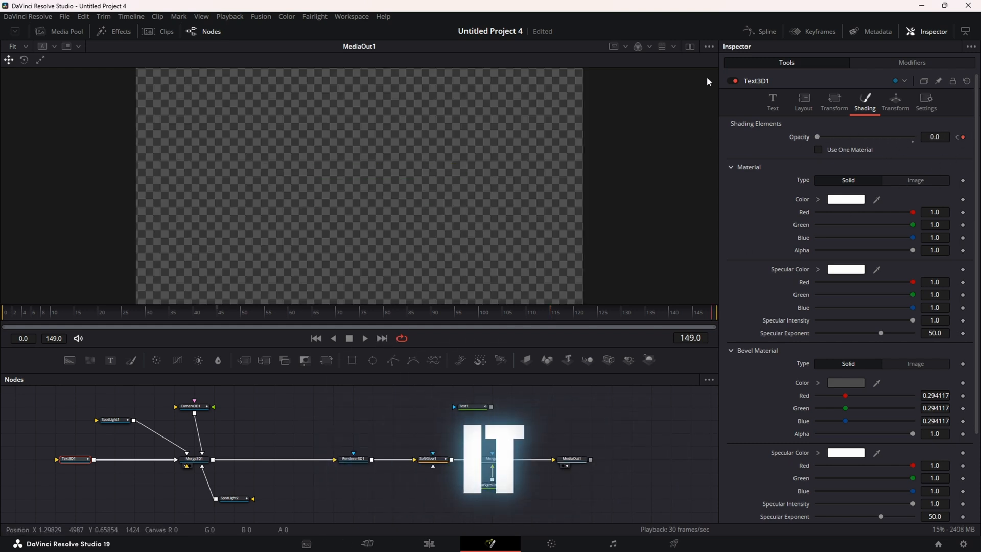
Smooth both opacity keyframes in the Spline editor, ease the fade's end, and play from frame 0
left_click(751, 30)
left_click(46, 419)
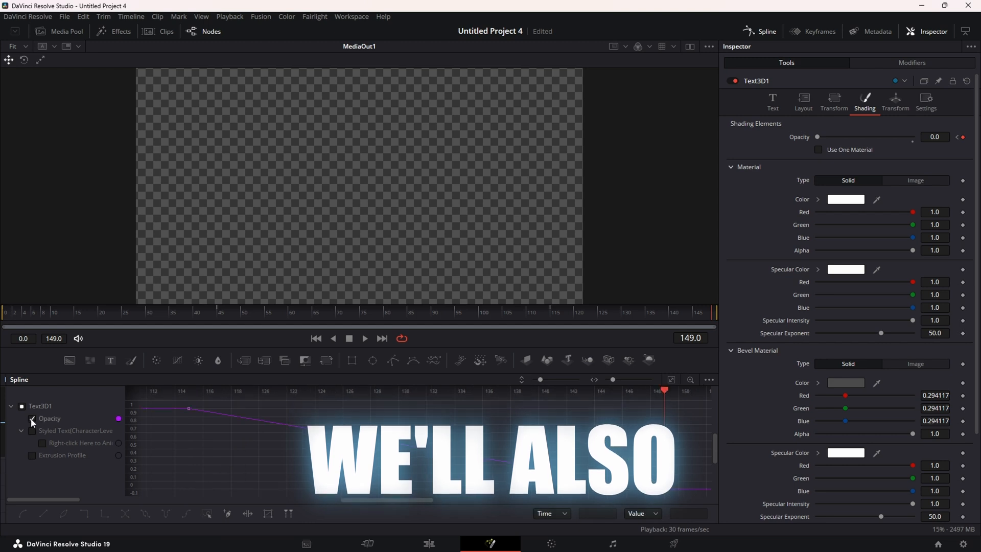
left_click_drag(174, 403, 426, 434)
left_click_drag(481, 446, 702, 525)
key("shift+s")
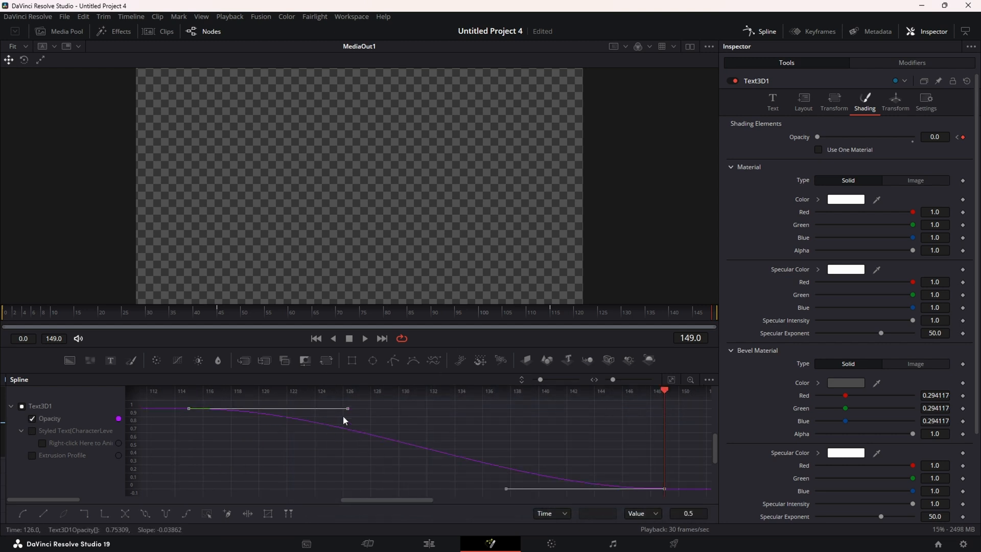
left_click_drag(506, 489, 531, 432)
left_click_drag(575, 313, 3, 324)
left_click(364, 340)
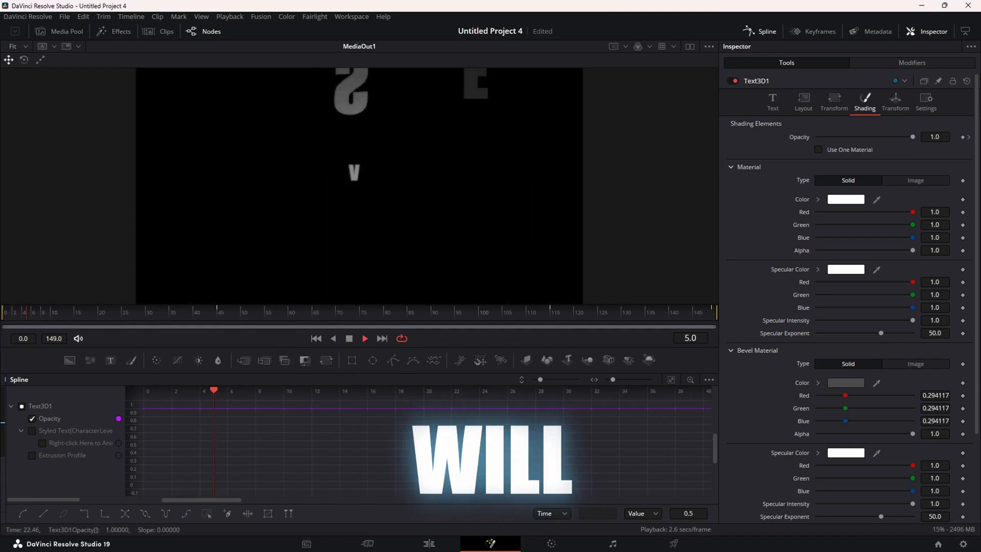